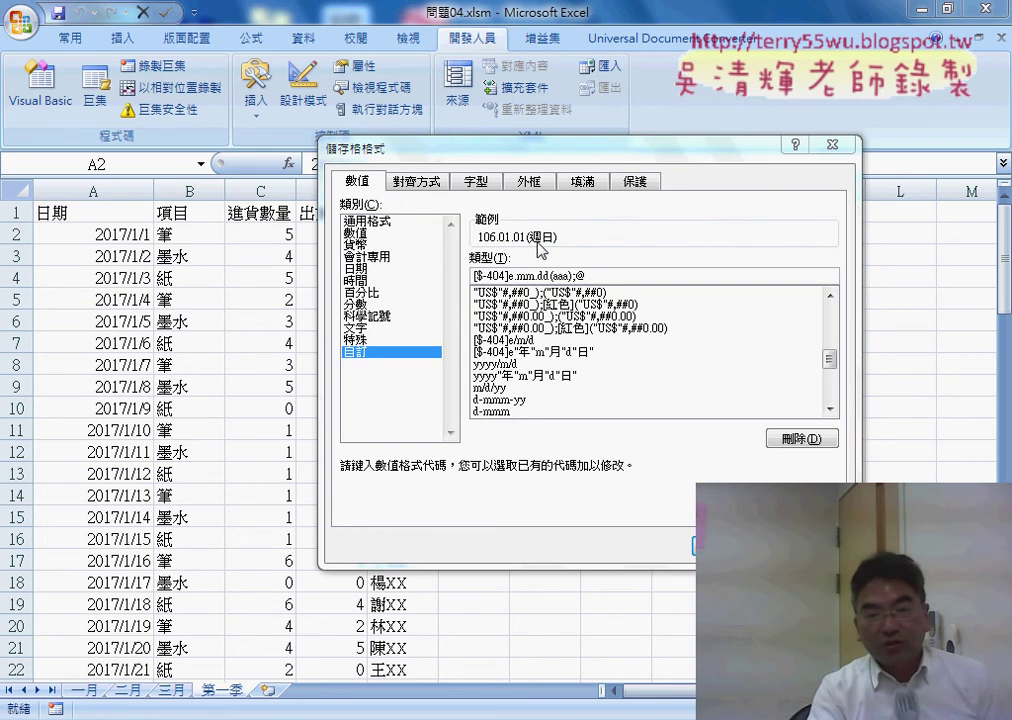
Select and copy the custom format code [$-404]e.mm.dd(aaa);@ in Format Cells, annotating it
drag(585, 275, 472, 275)
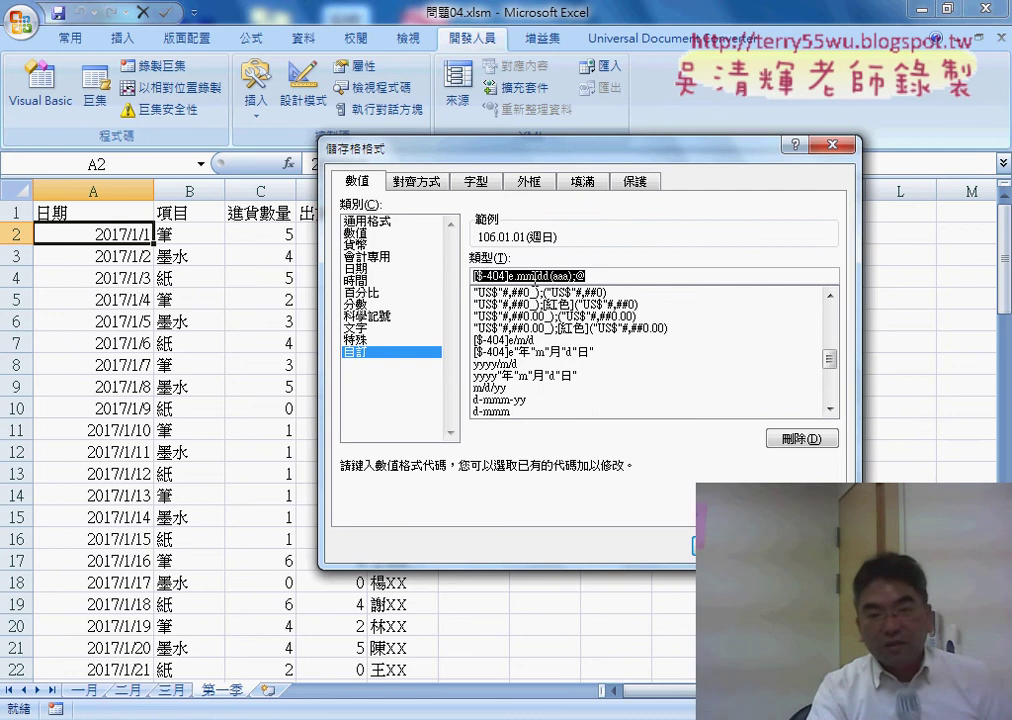
right_click(538, 274)
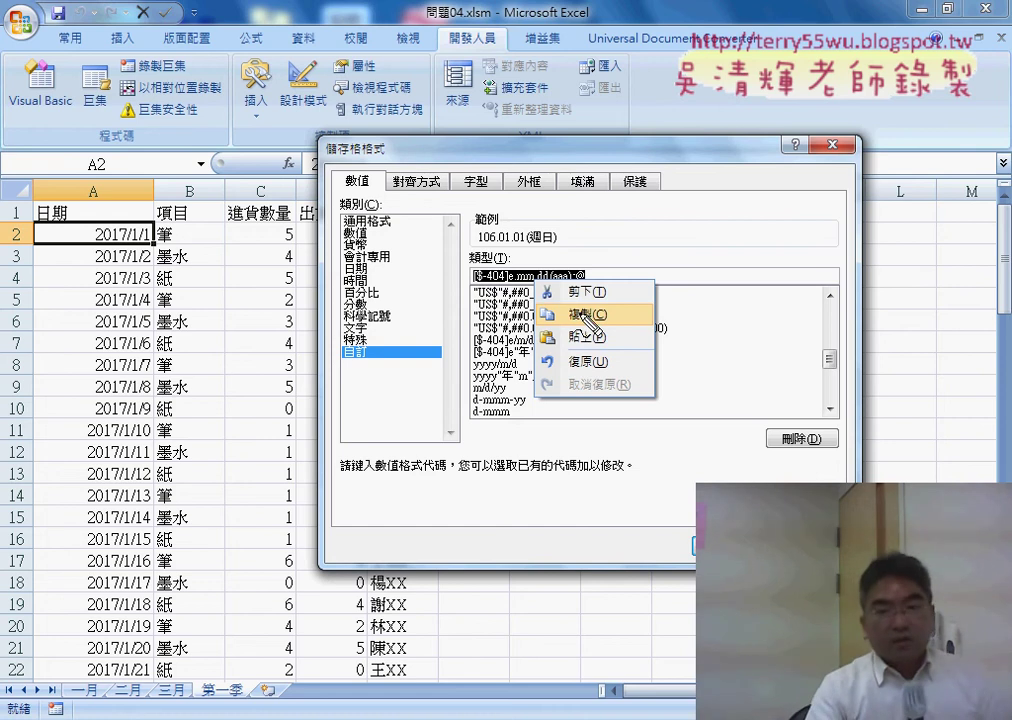
drag(586, 270, 560, 262)
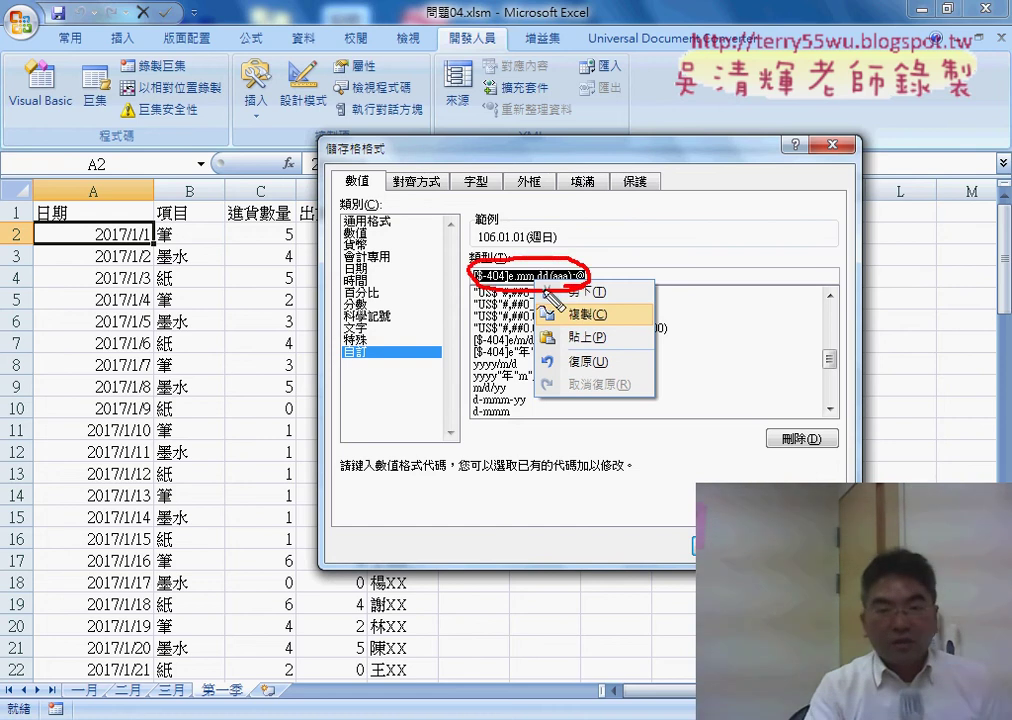
mouse_move(468, 268)
mouse_down()
mouse_move(165, 228)
mouse_move(145, 240)
mouse_up()
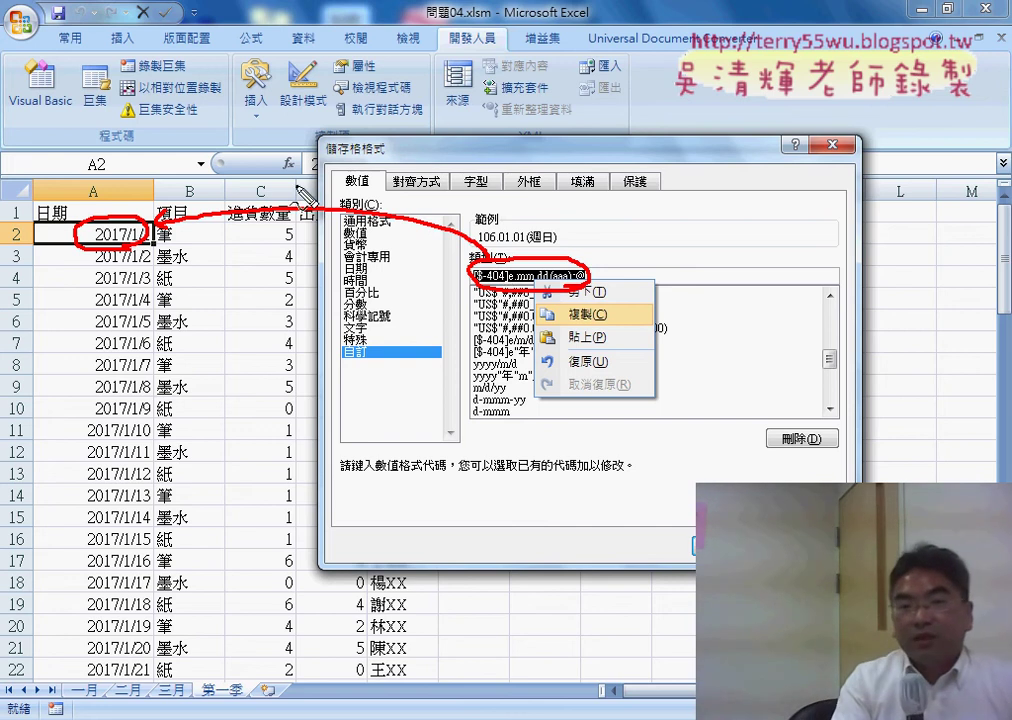
drag(284, 146, 293, 183)
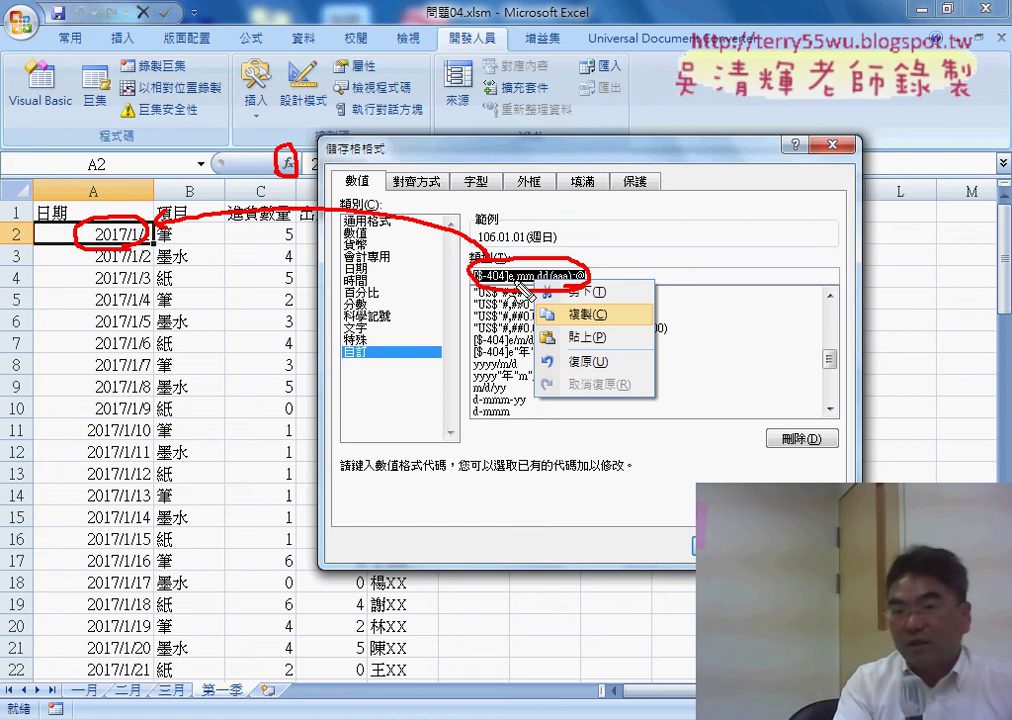
mouse_move(345, 108)
mouse_down()
mouse_move(395, 108)
mouse_move(372, 140)
mouse_move(411, 142)
mouse_up()
mouse_move(411, 124)
mouse_down()
mouse_move(397, 142)
mouse_move(423, 146)
mouse_move(434, 125)
mouse_up()
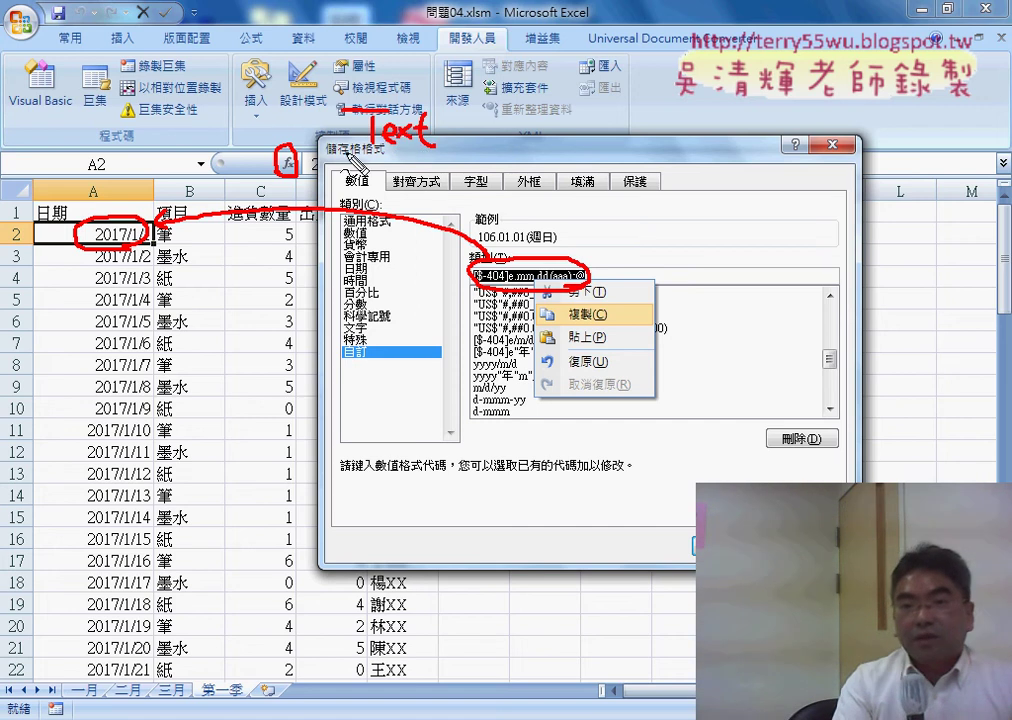
drag(340, 154, 463, 156)
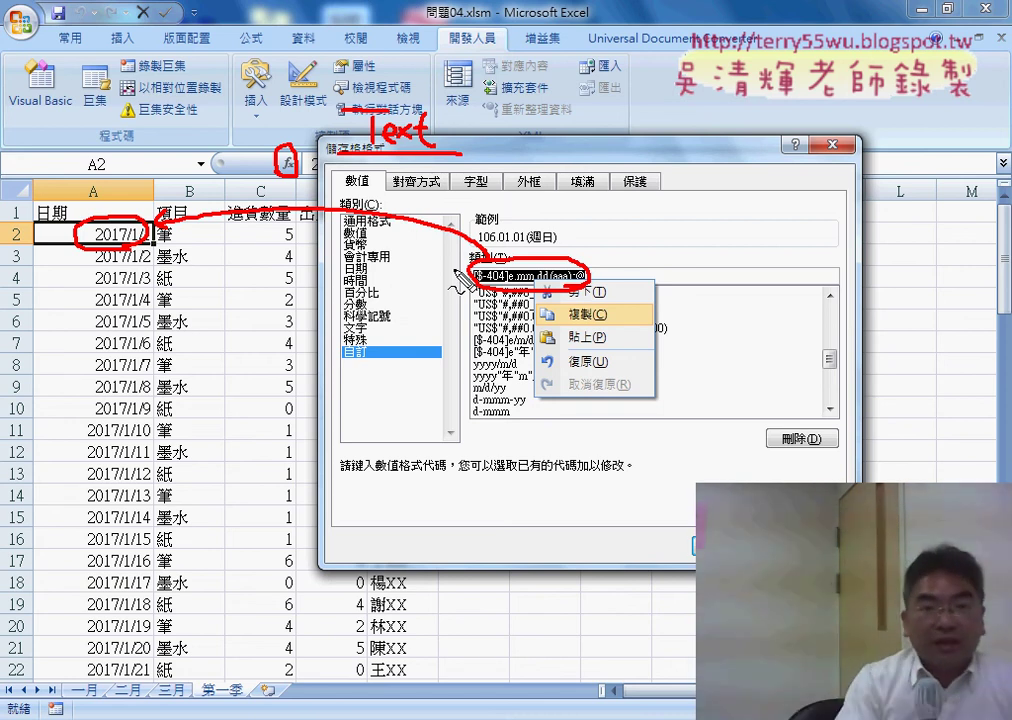
drag(477, 241, 544, 241)
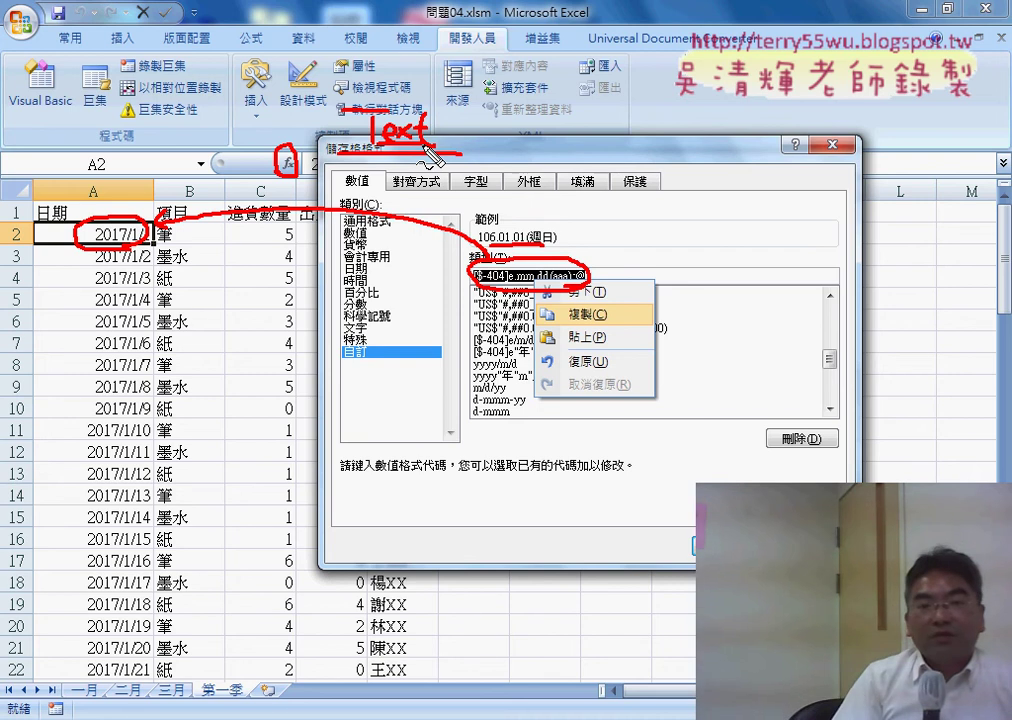
Copy the code [$-404]e.mm.dd(aaa);@ and apply it to A2 as 106.01.01(週日)
key(Escape)
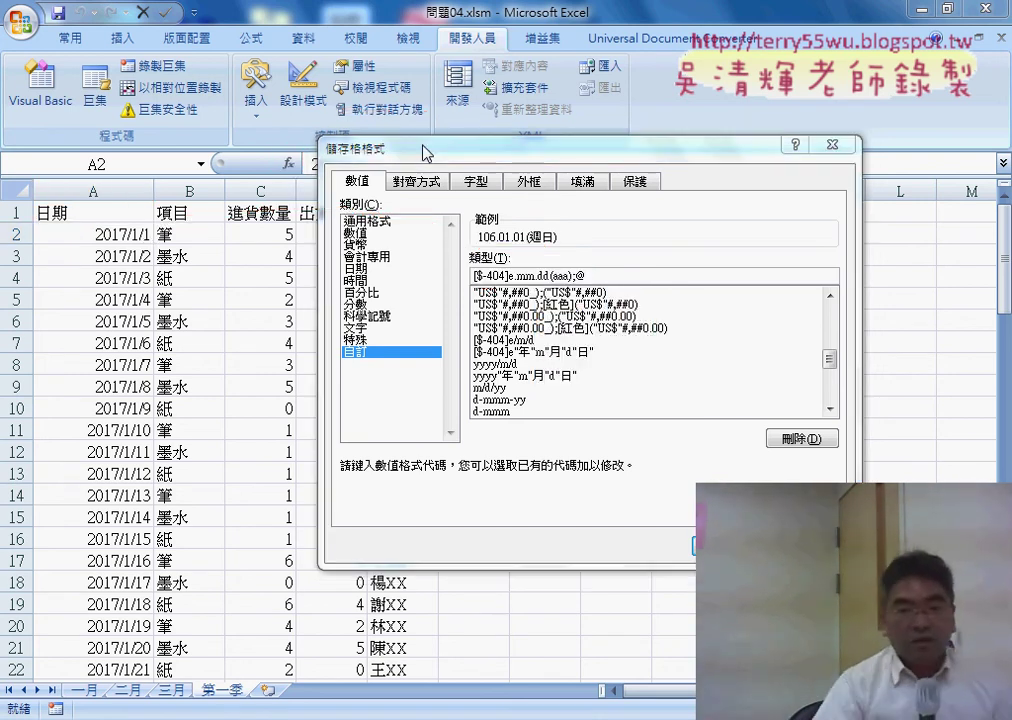
drag(586, 276, 502, 276)
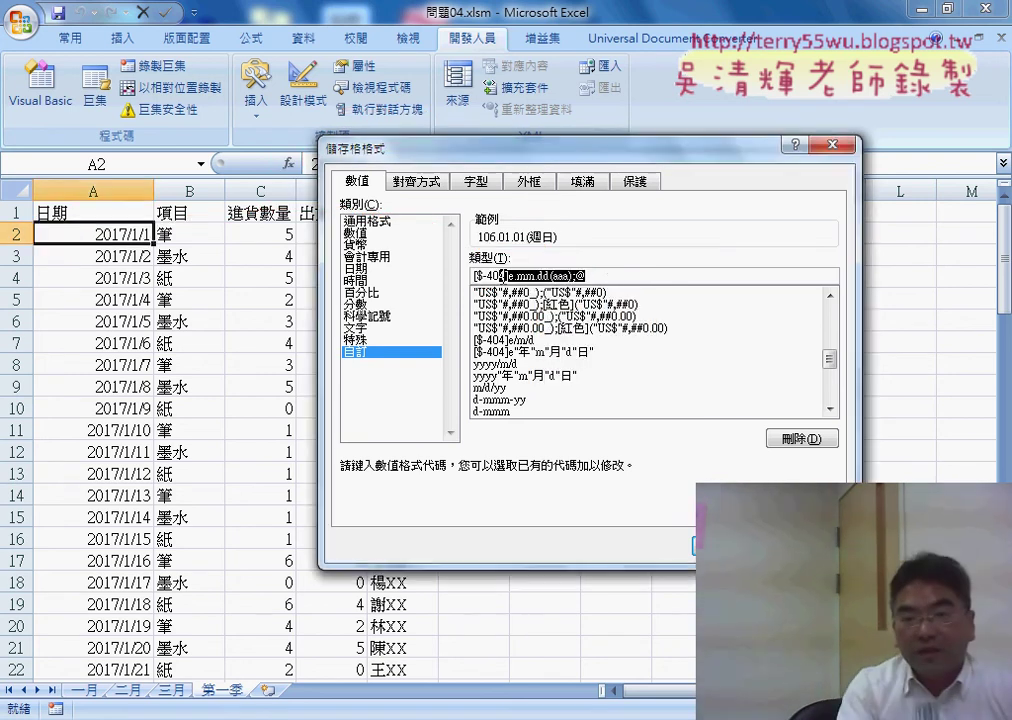
right_click(524, 275)
click(578, 316)
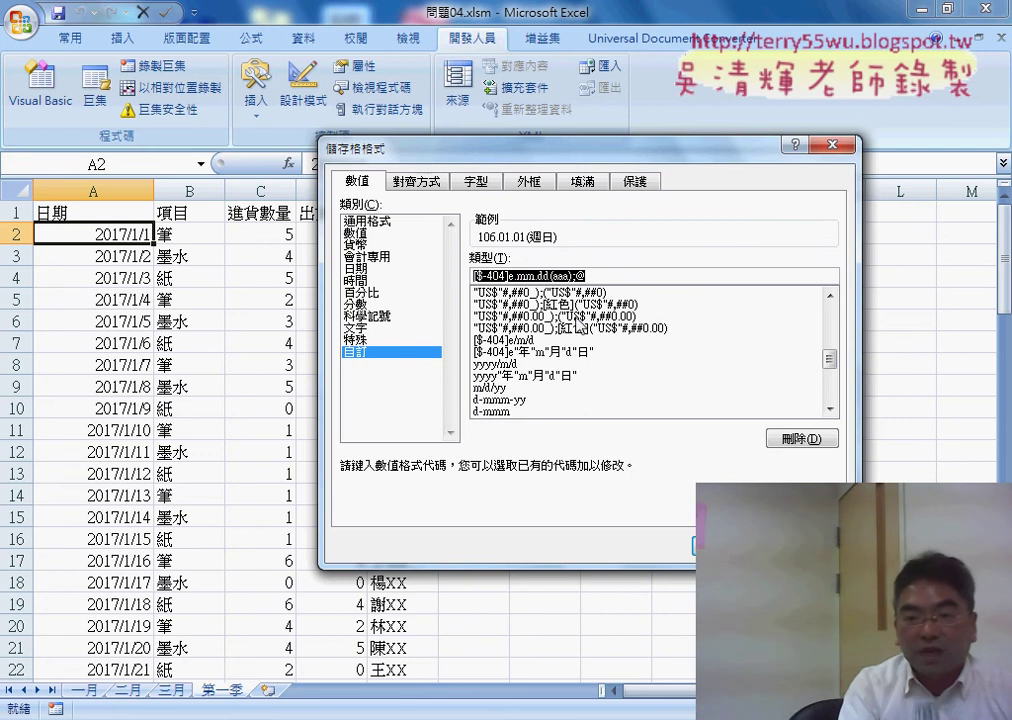
click(730, 545)
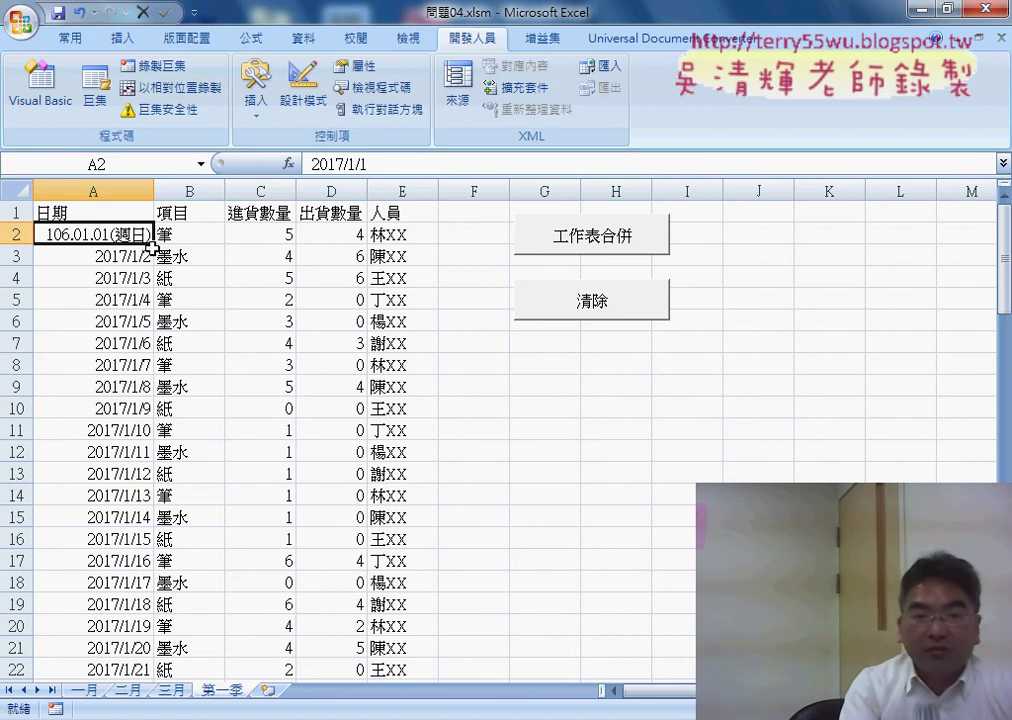
Clear the 第一季 sheet's data with the 清除 button and open the Visual Basic editor
click(617, 311)
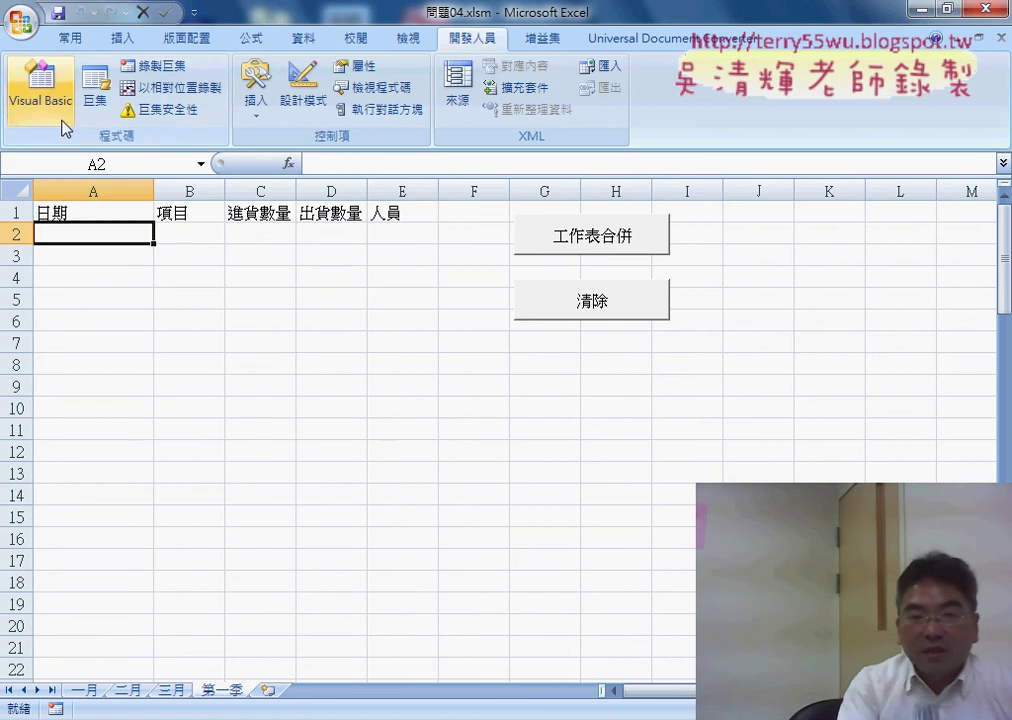
click(40, 88)
click(575, 437)
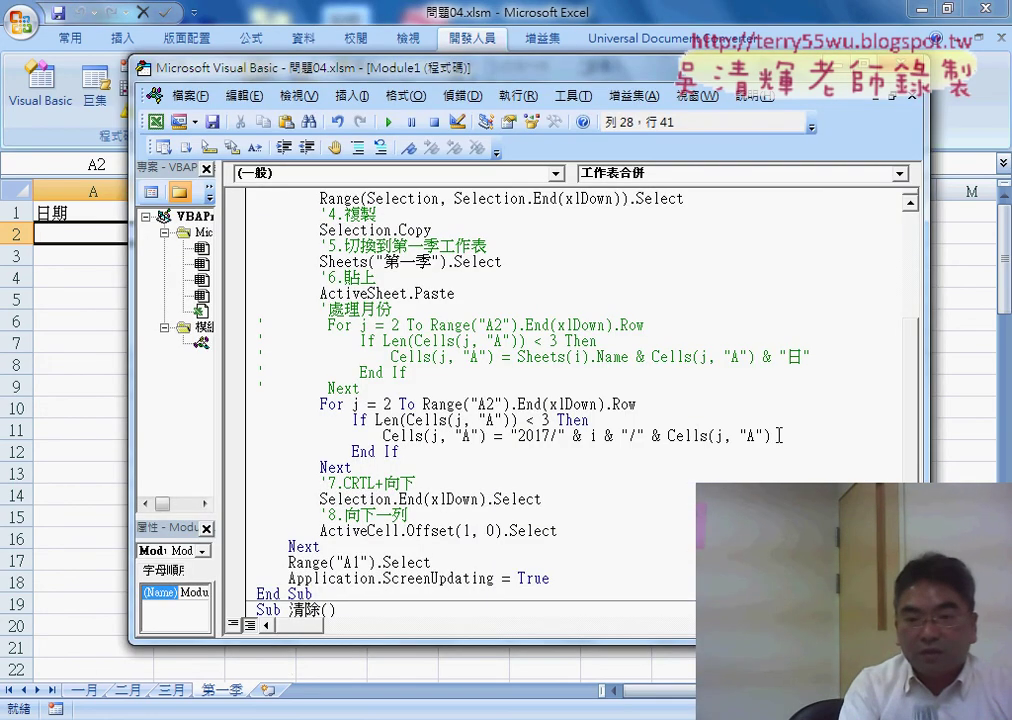
Below the 2017/ date line, add Cells.NumberFormatLocal = "[$-404]e.mm.dd(aaa);@" before End If
key(ctrl+shift+Left)
key(ctrl+shift+Left)
key(ctrl+shift+Left)
key(ctrl+shift+Left)
key(ctrl+shift+Left)
key(ctrl+shift+Left)
key(ctrl+shift+Left)
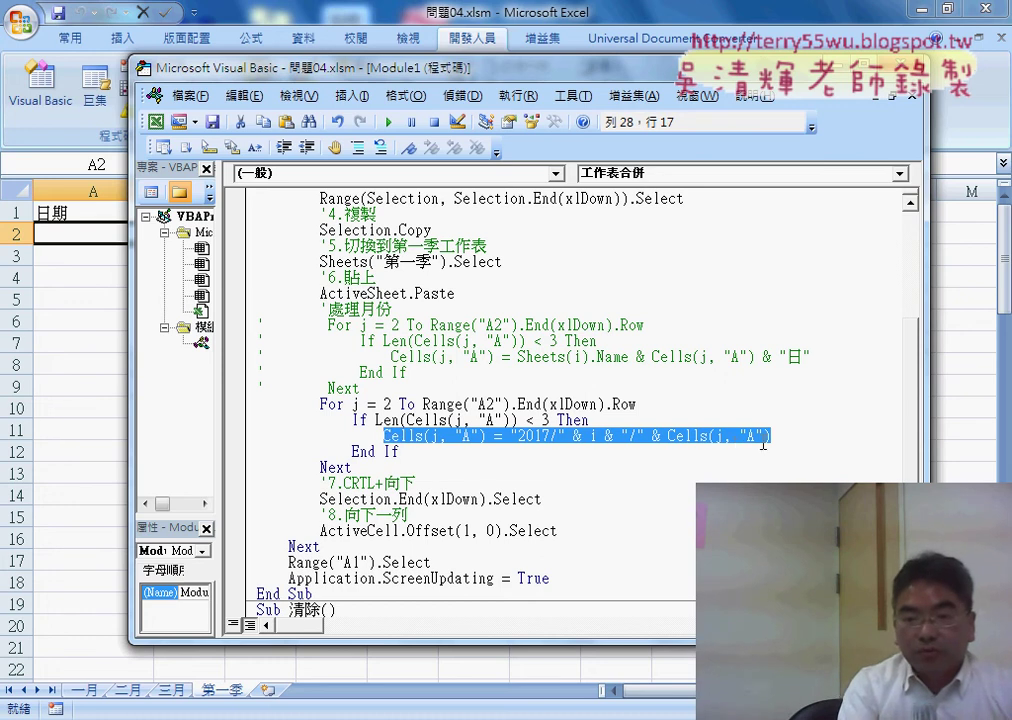
click(763, 444)
key(Return)
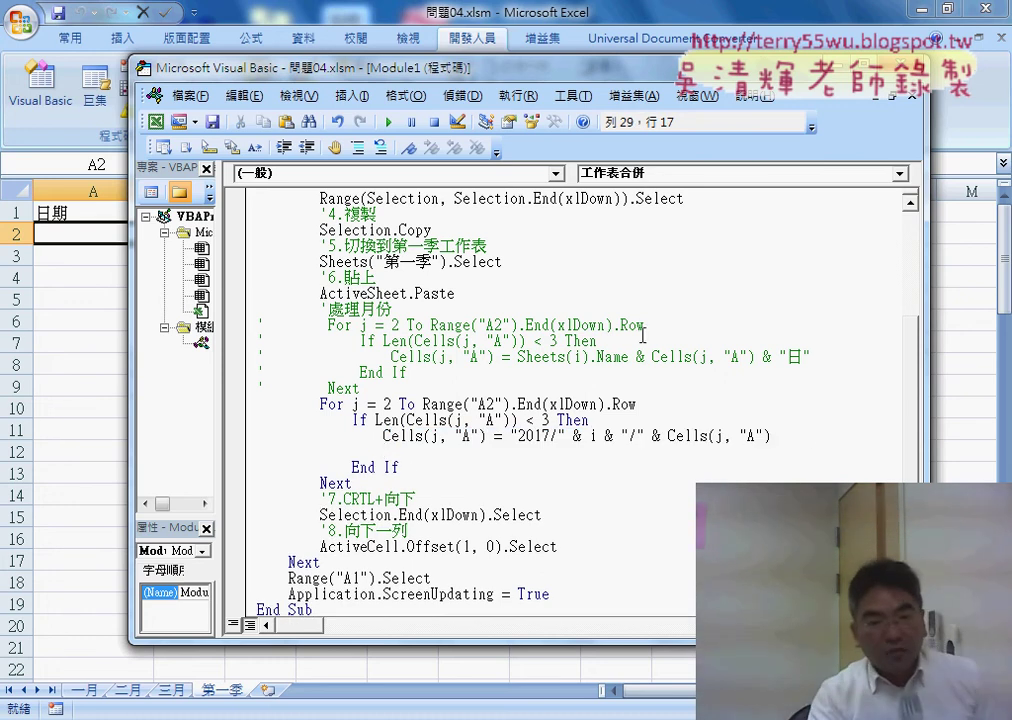
double_click(395, 437)
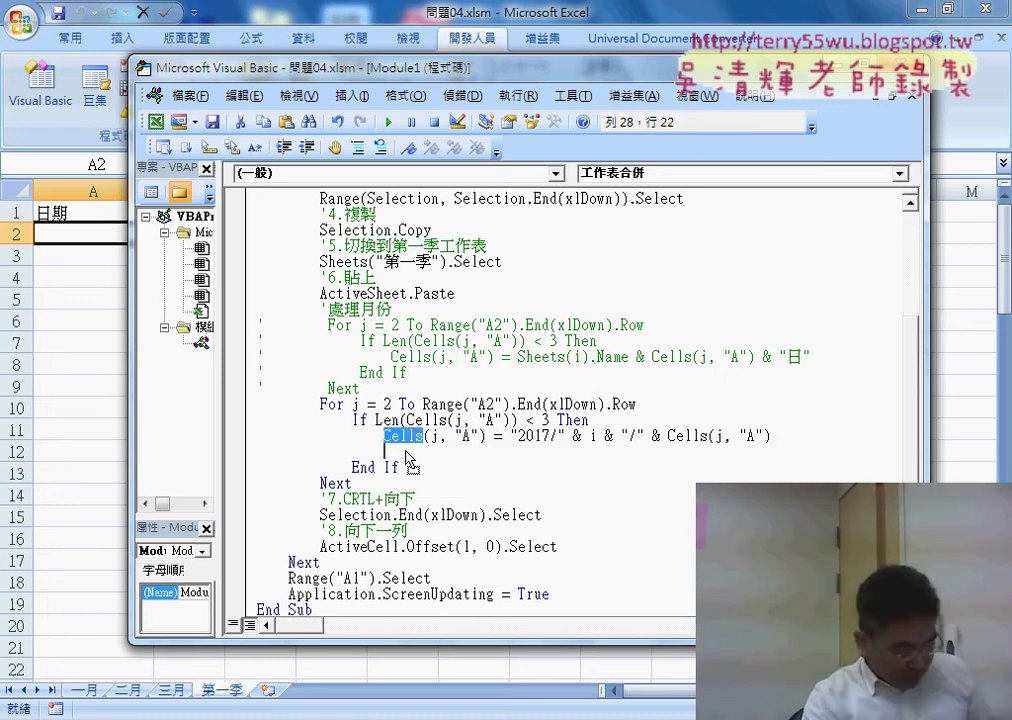
drag(410, 460, 412, 458)
text(Cells)
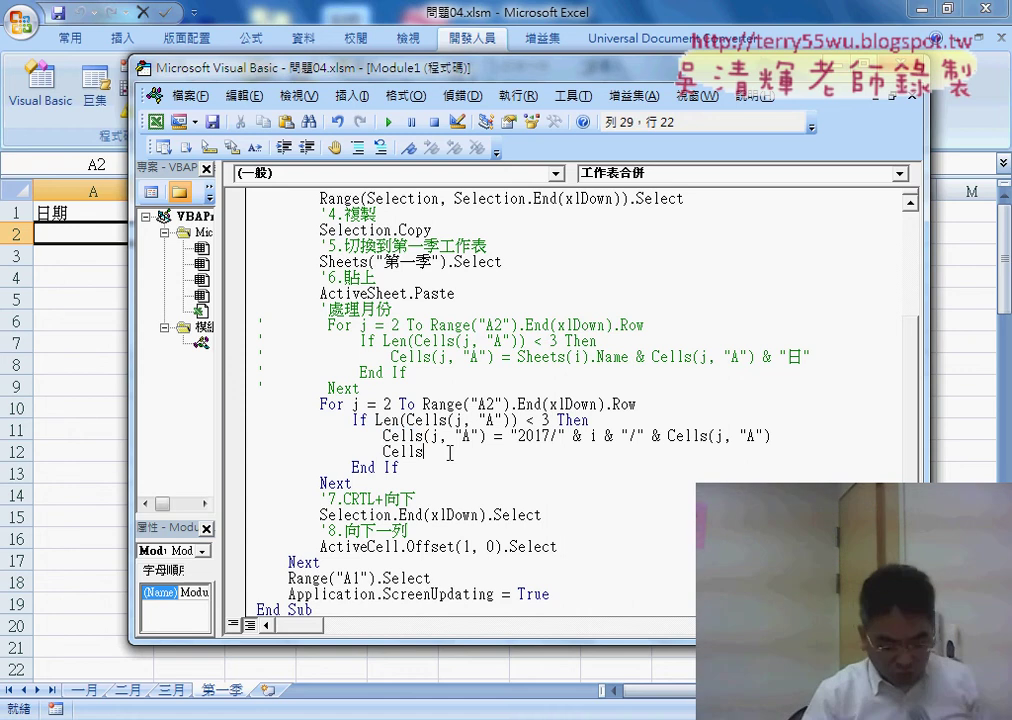
text(.)
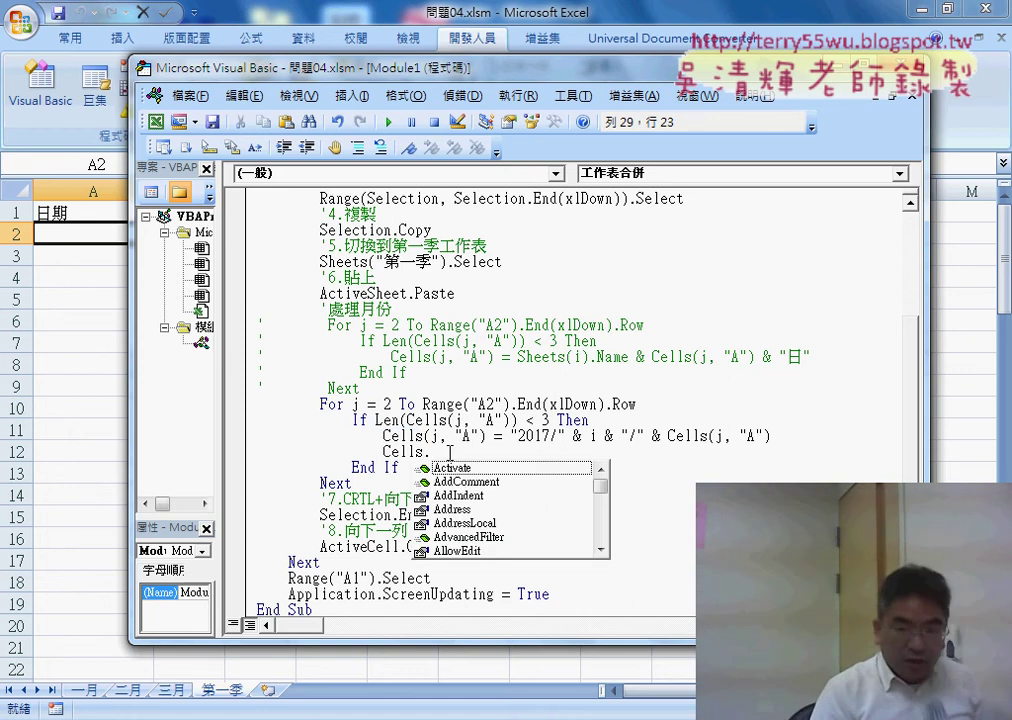
text(n)
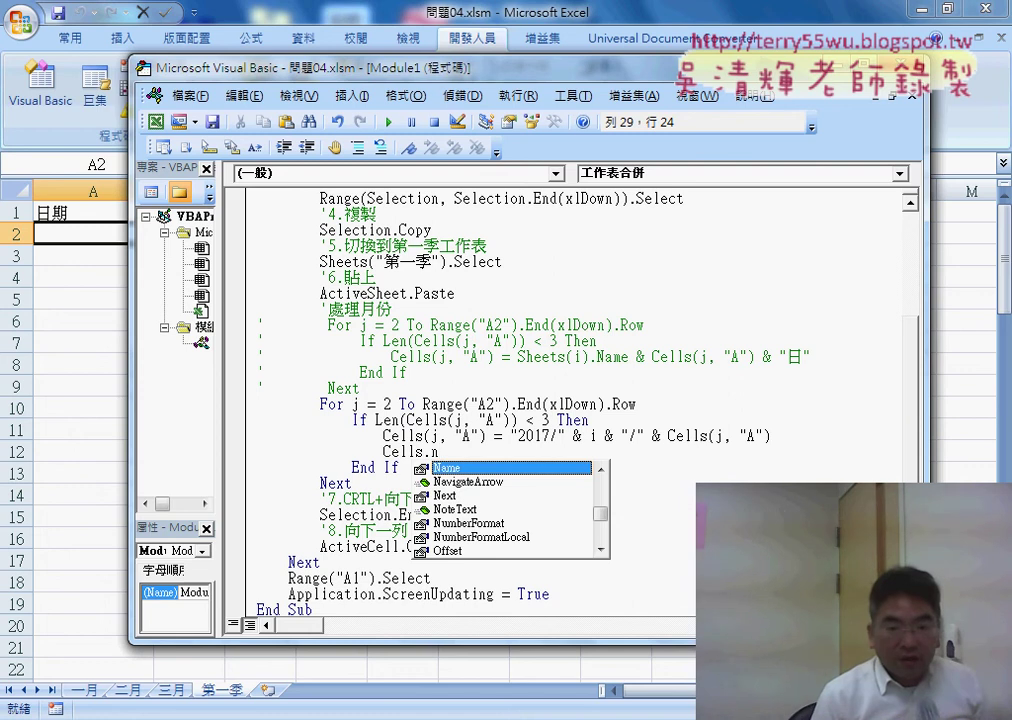
key(Down)
key(Down)
key(Down)
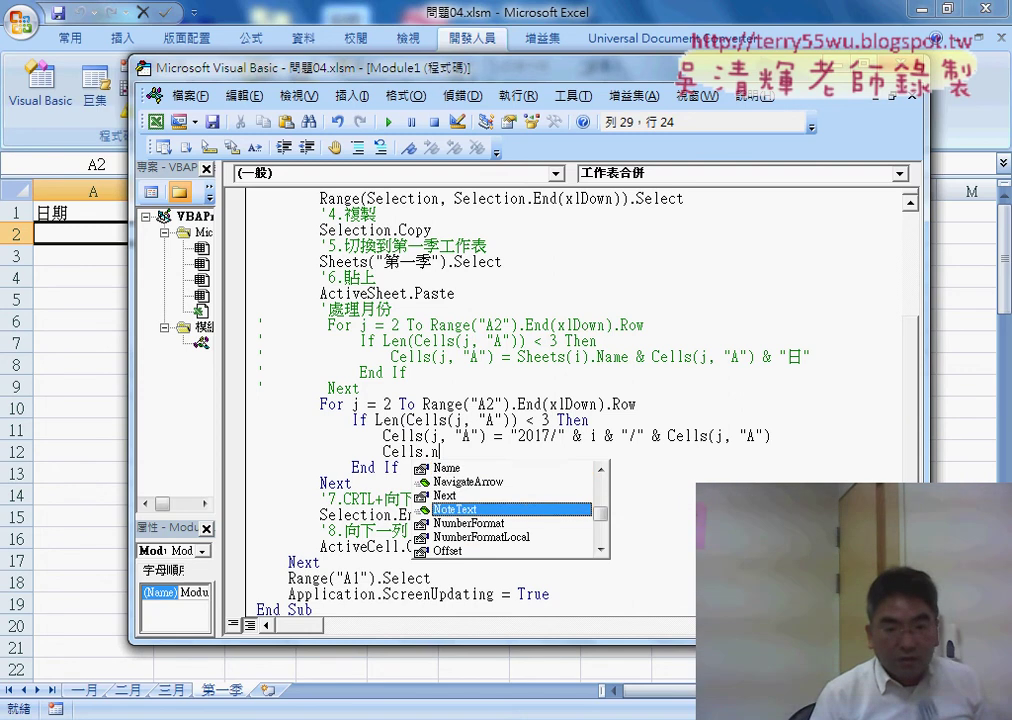
key(Down)
key(Down)
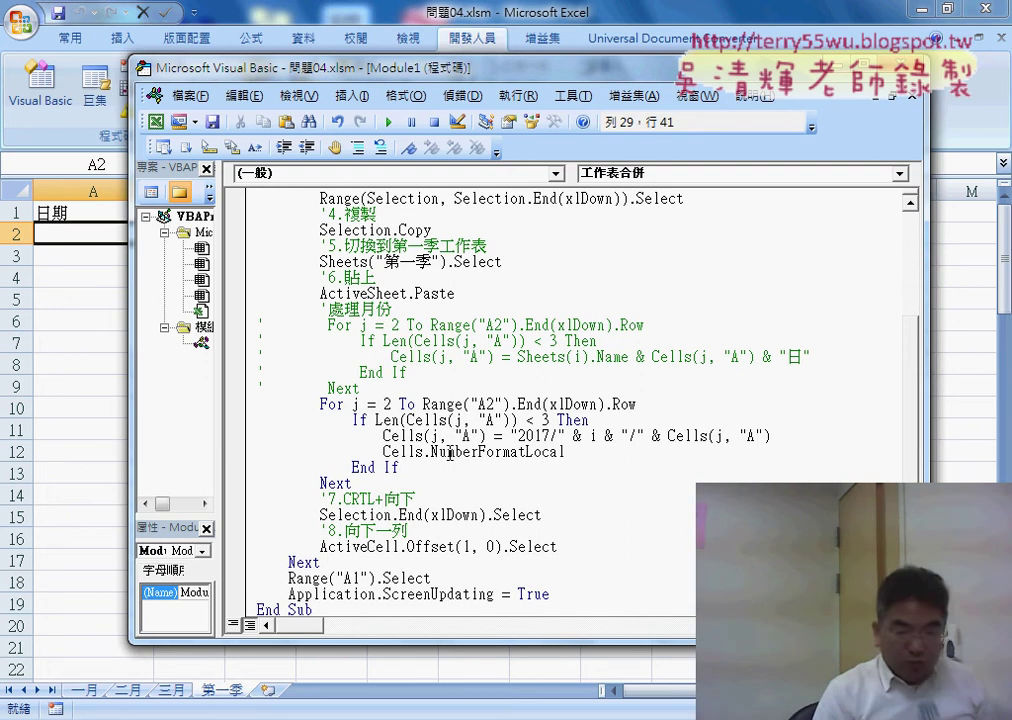
text(="")
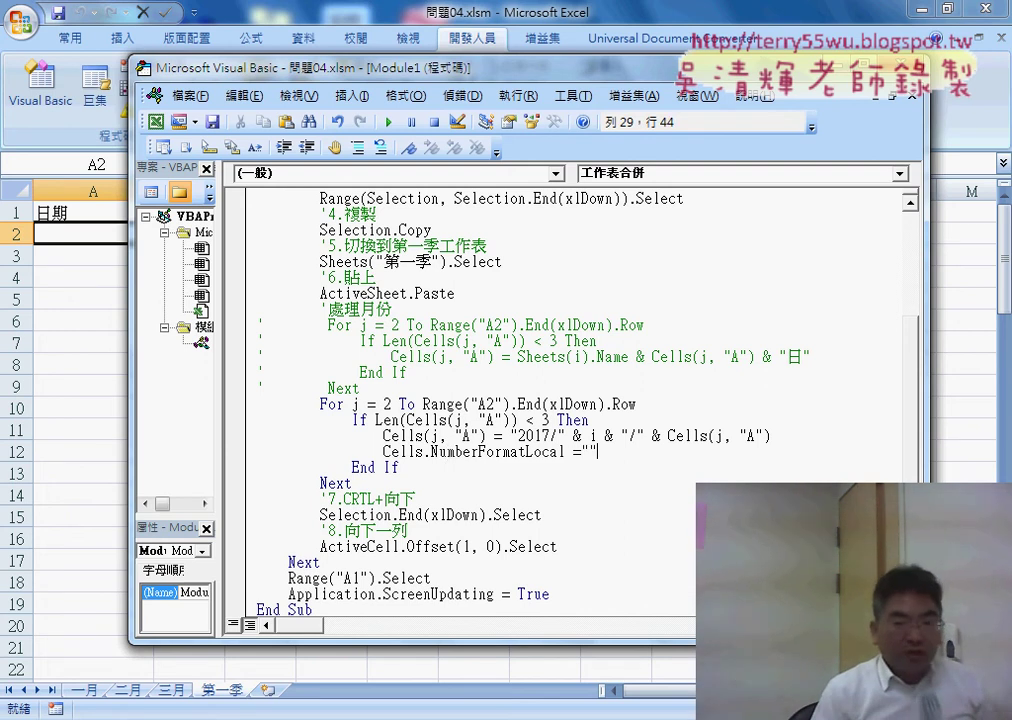
text([$-404]e.mm.dd(aaa);@)
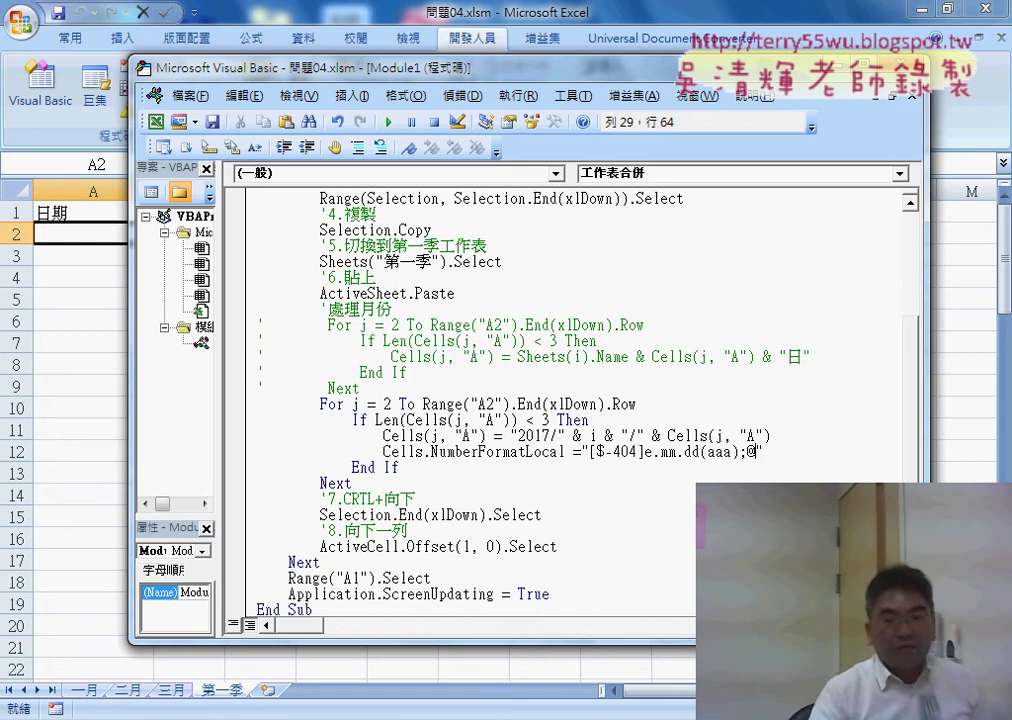
Re-enter the line's property as NumberFormatLocal via IntelliSense, keeping the [$-404]e.mm.dd(aaa);@ code
drag(762, 453, 597, 452)
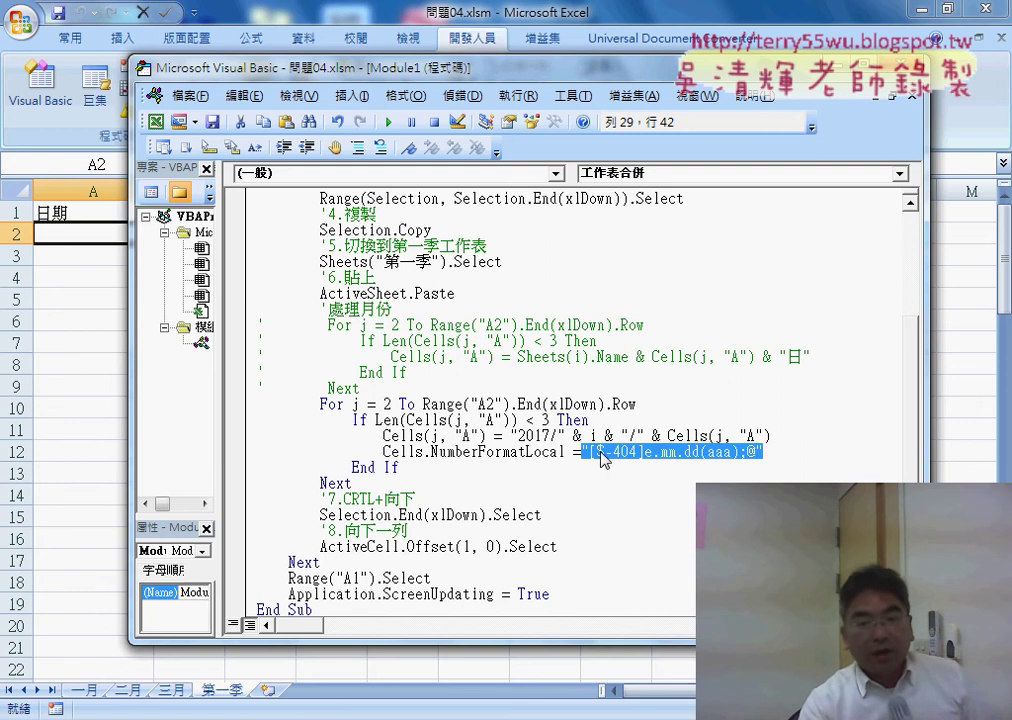
click(428, 452)
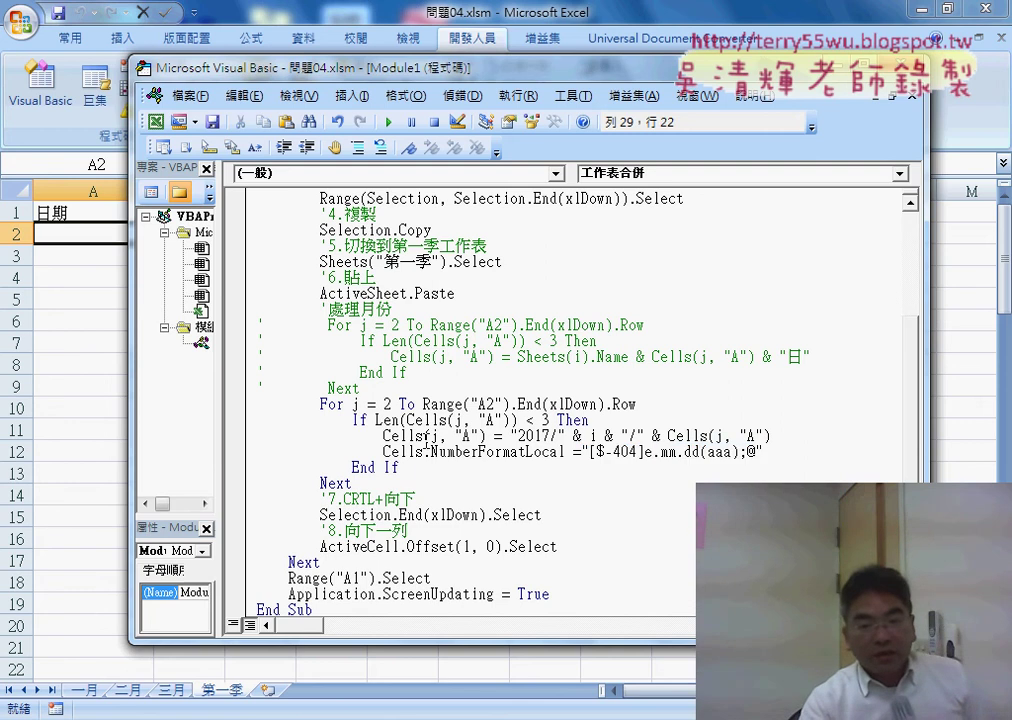
drag(424, 437, 468, 436)
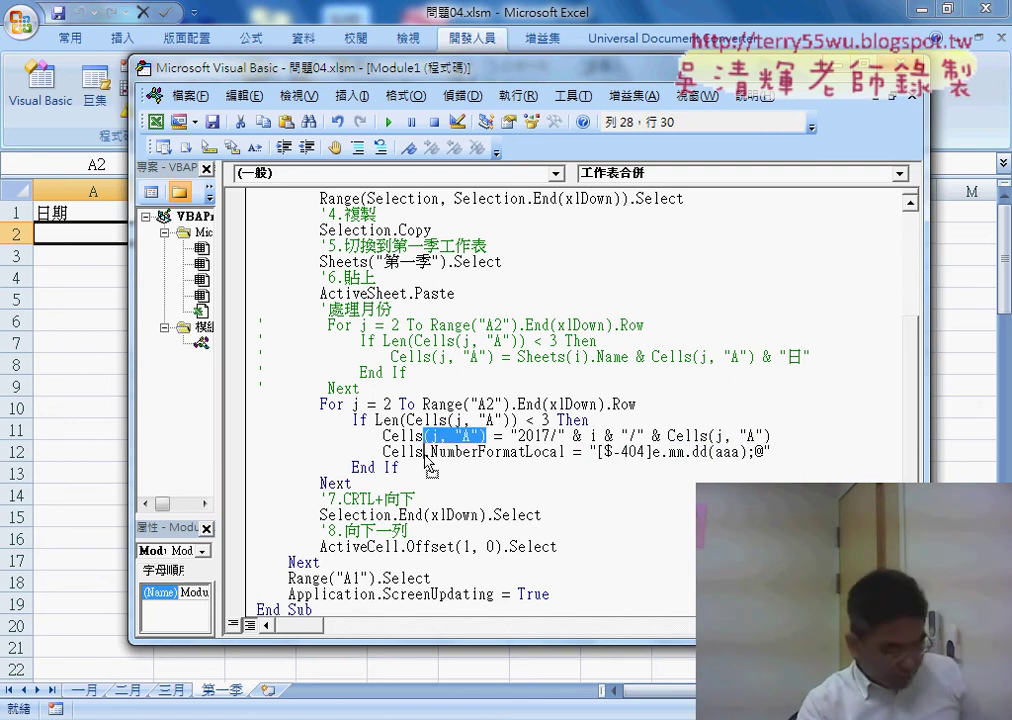
drag(428, 458, 424, 452)
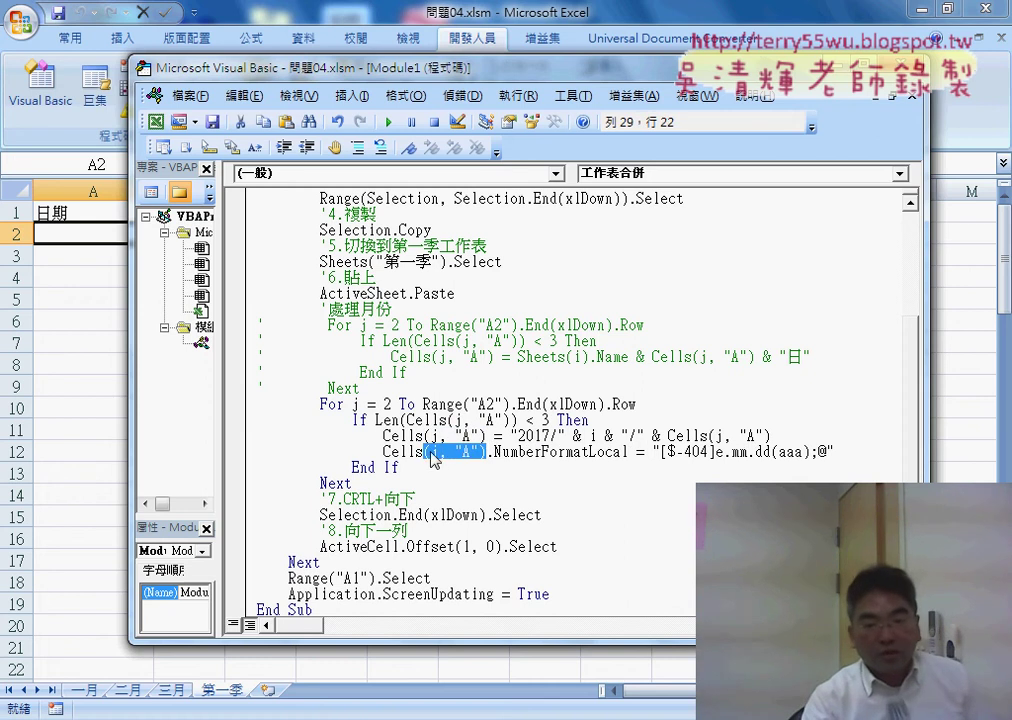
click(549, 455)
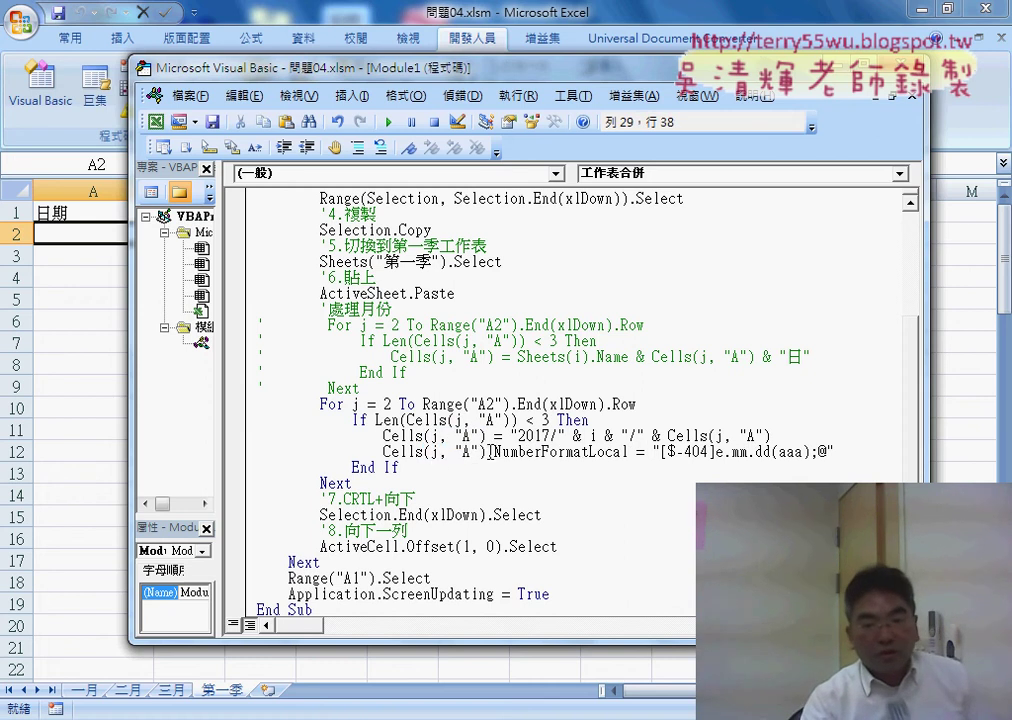
drag(490, 452, 858, 455)
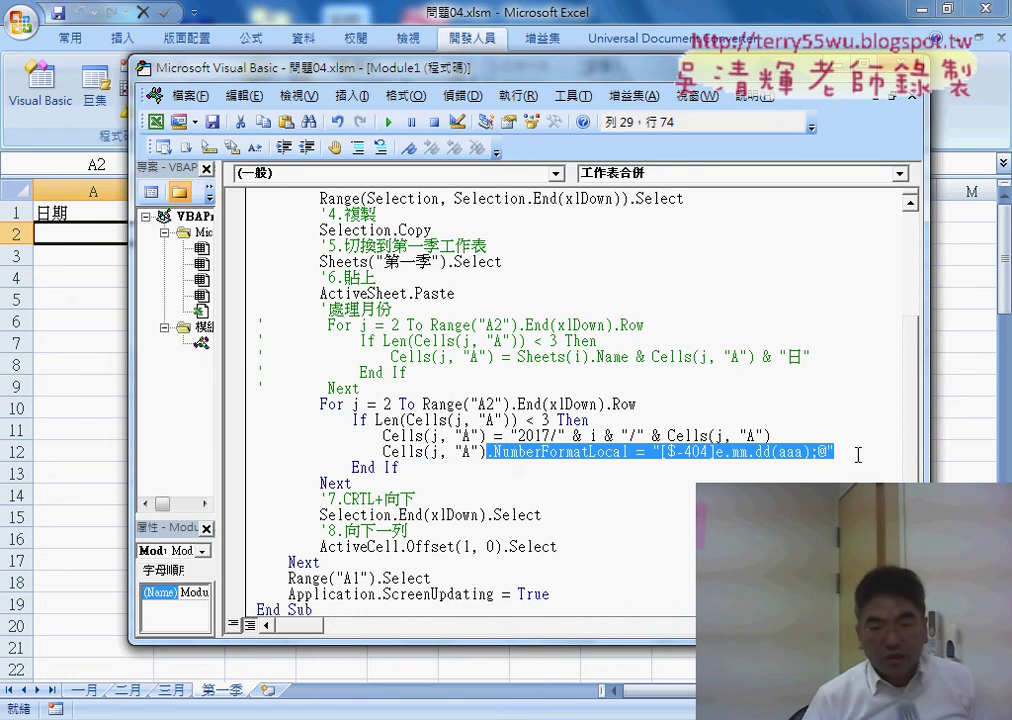
text(.)
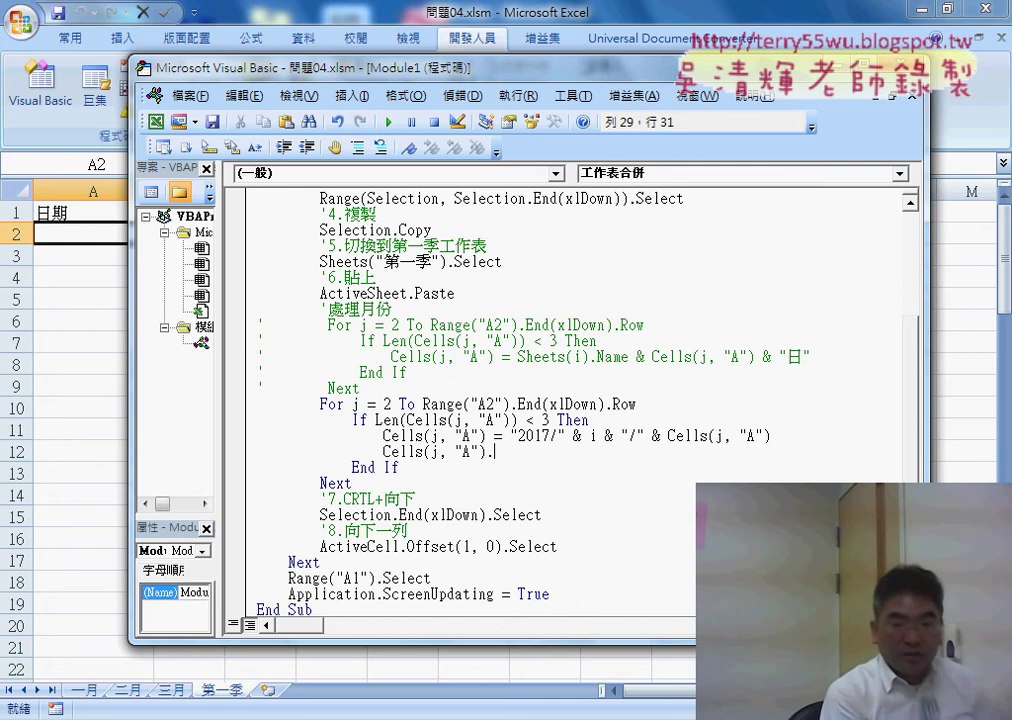
key(ctrl+z)
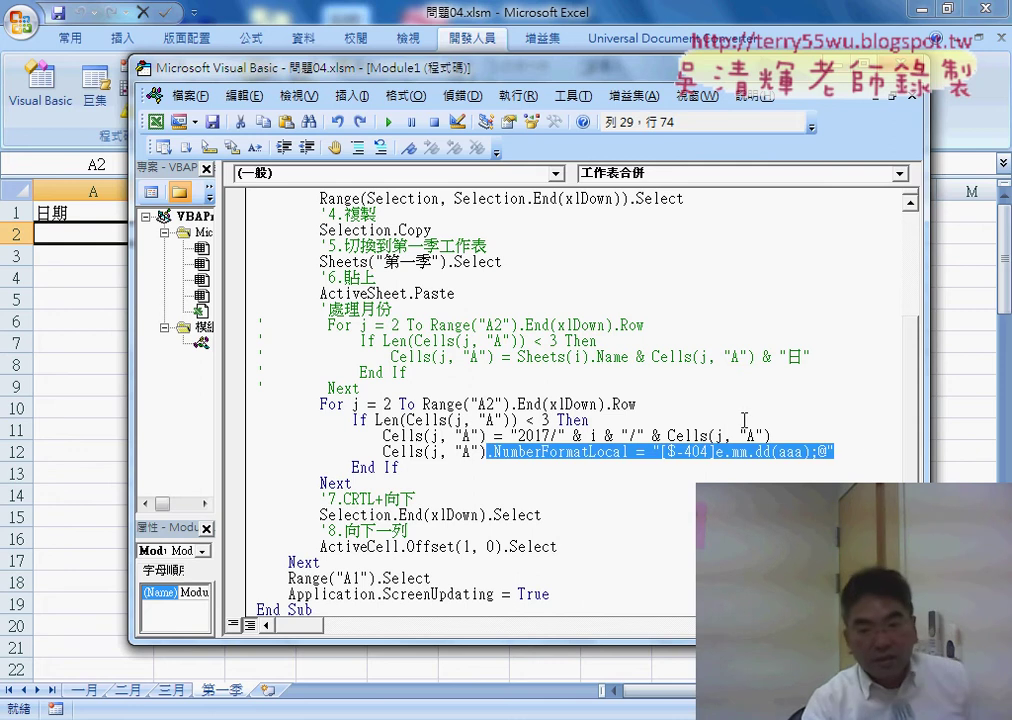
click(494, 455)
drag(428, 453, 861, 446)
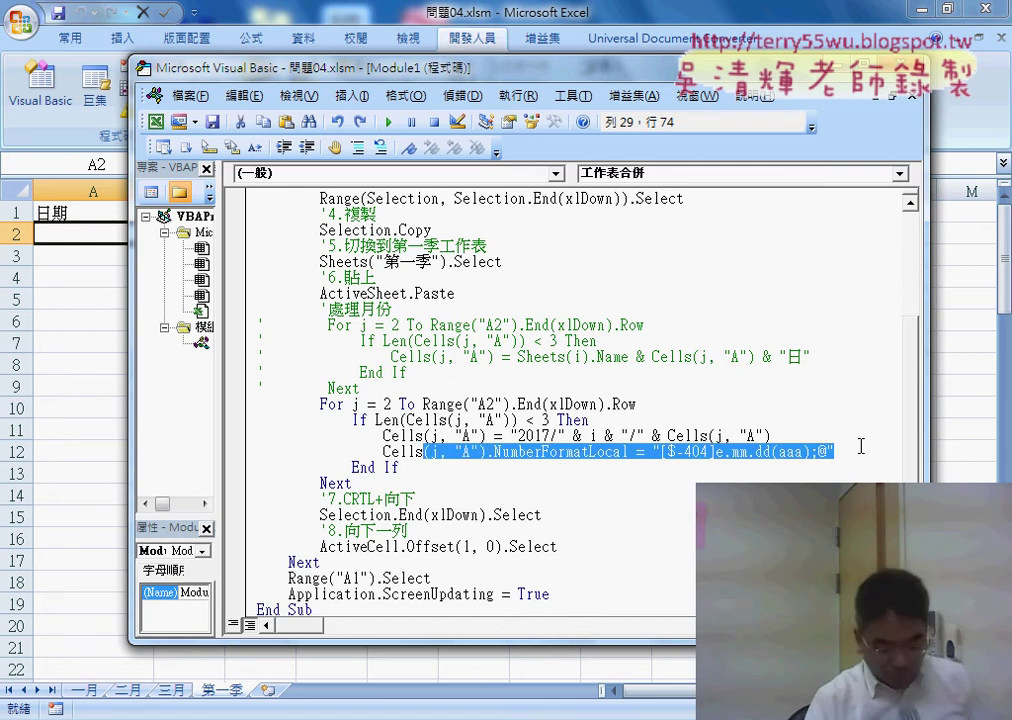
text(.)
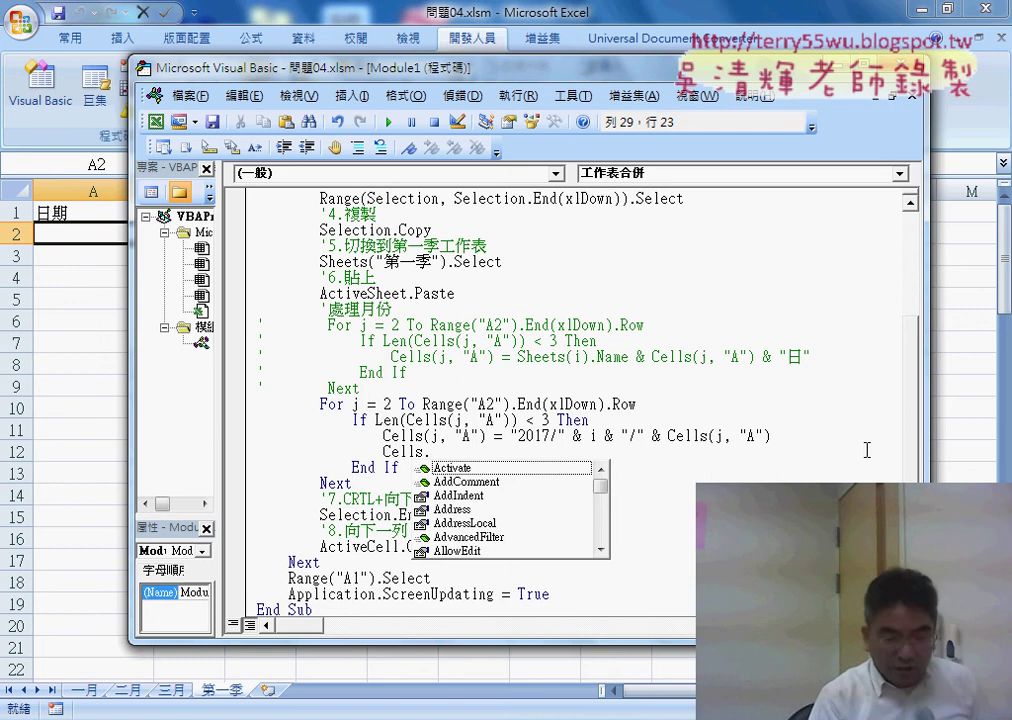
text(n)
key(Down)
key(Down)
key(Down)
key(Down)
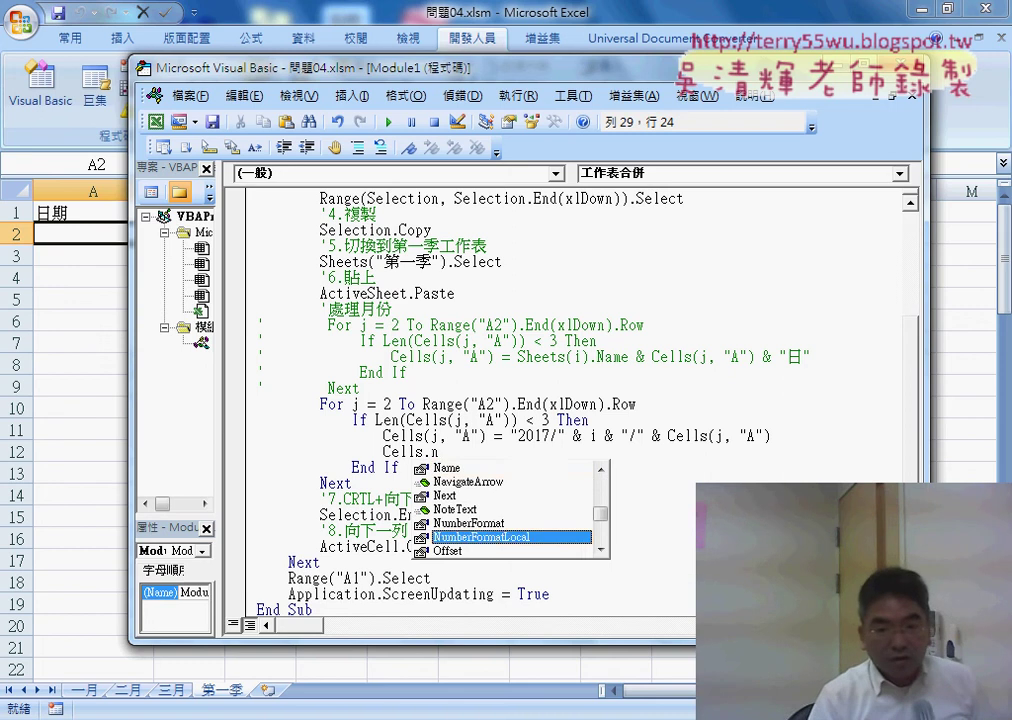
key(space)
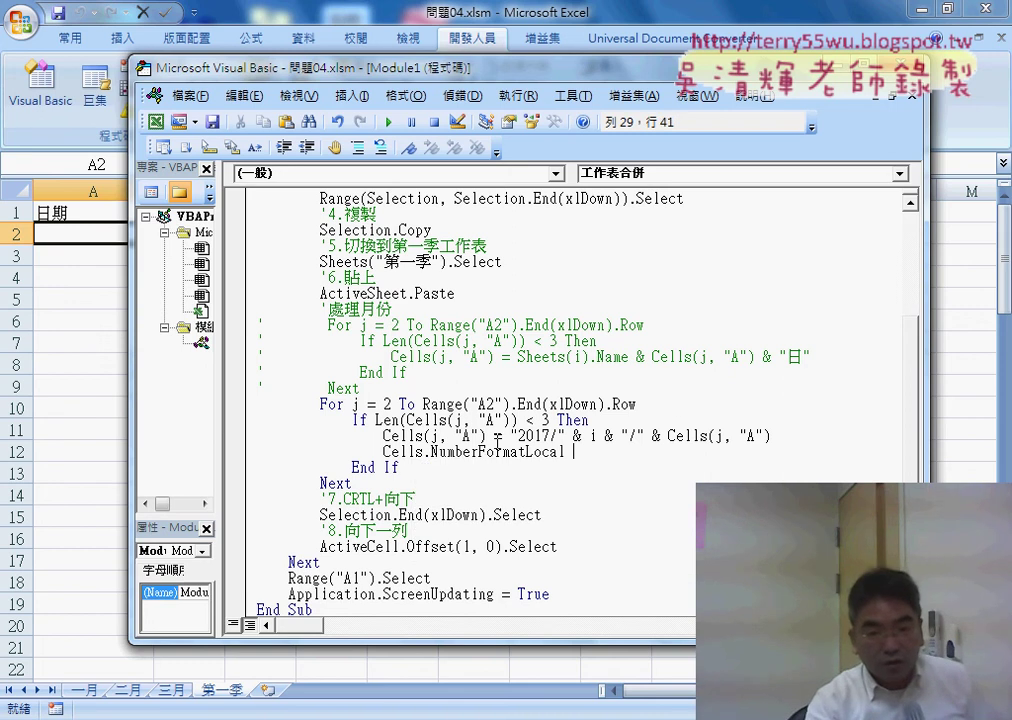
Make the line read Cells(j, "A").NumberFormatLocal so only the current date cell is formatted
drag(486, 437, 448, 437)
key(ctrl+c)
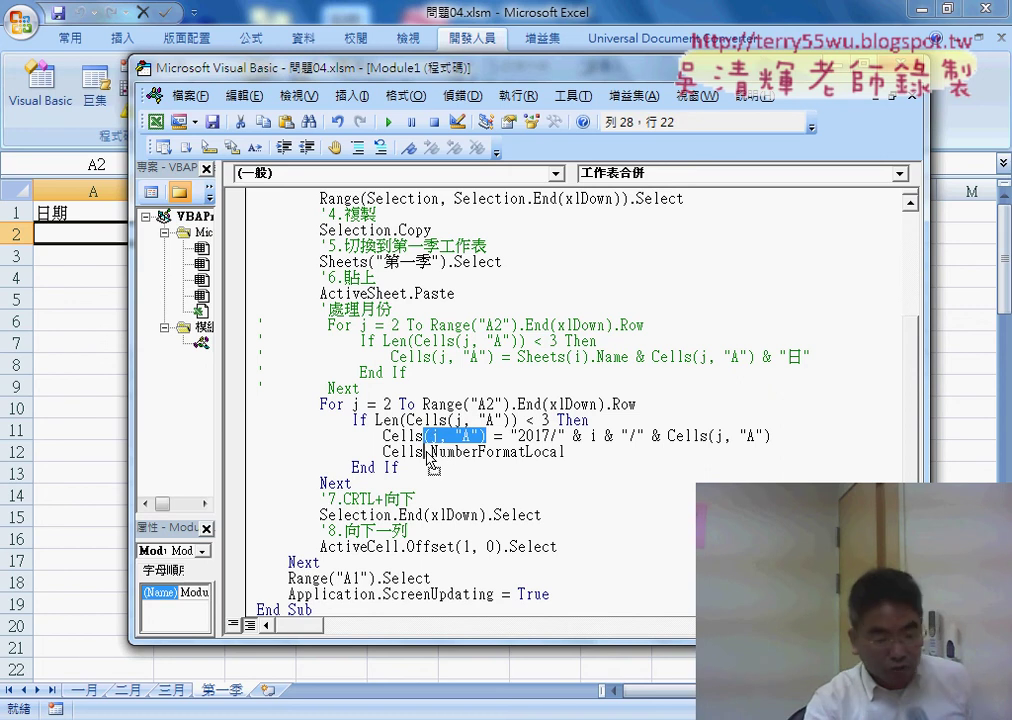
click(424, 452)
key(ctrl+v)
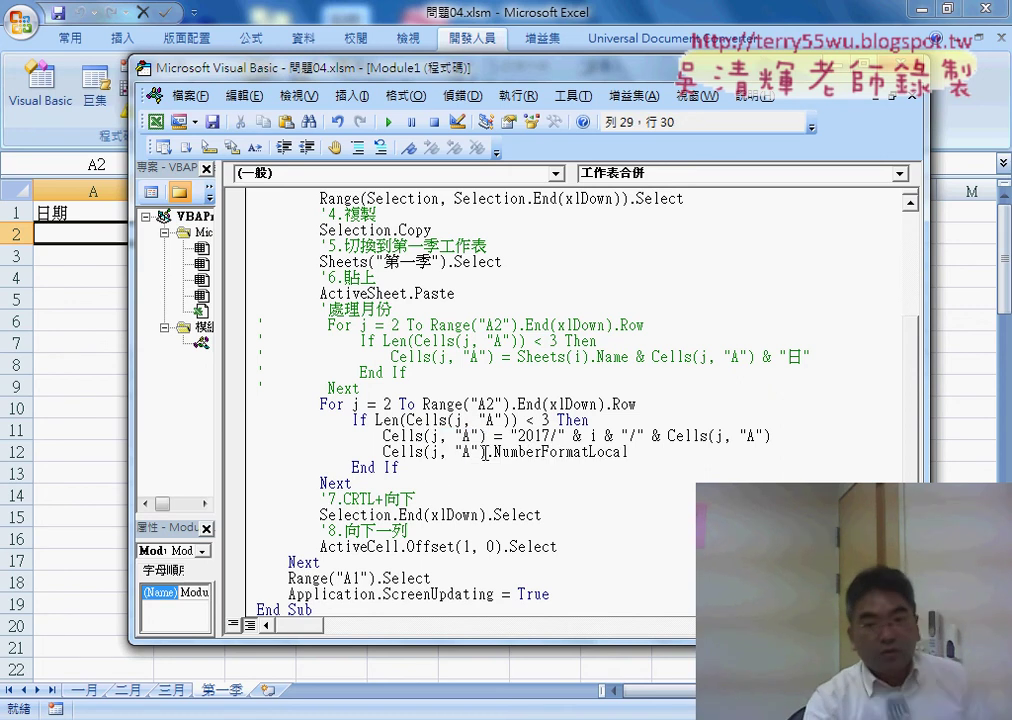
drag(487, 452, 432, 452)
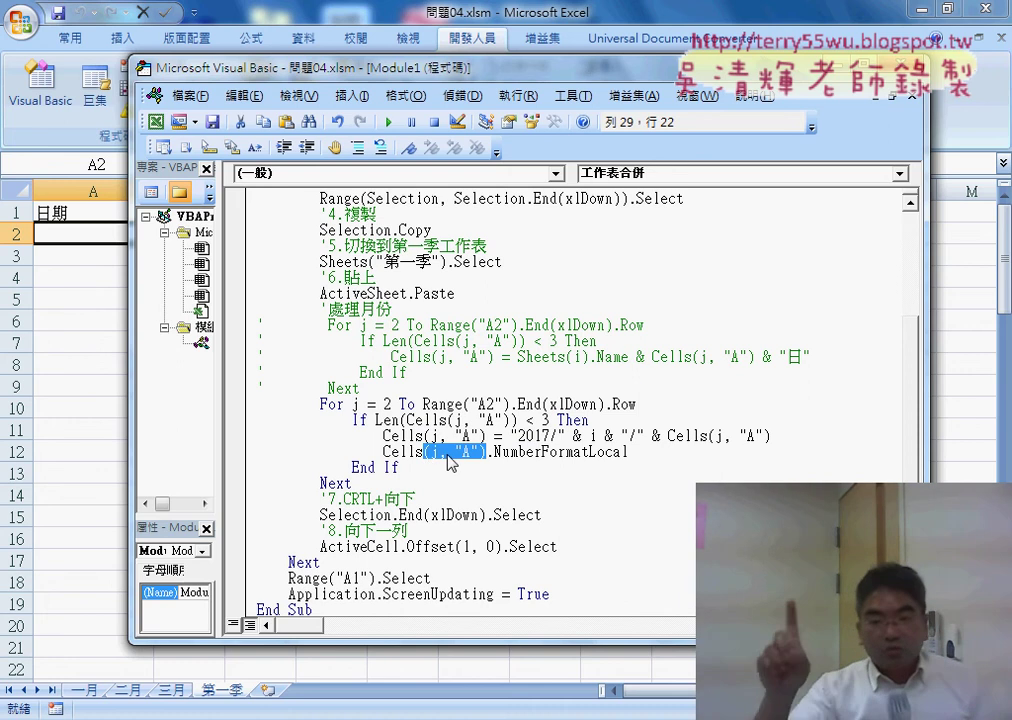
key(Delete)
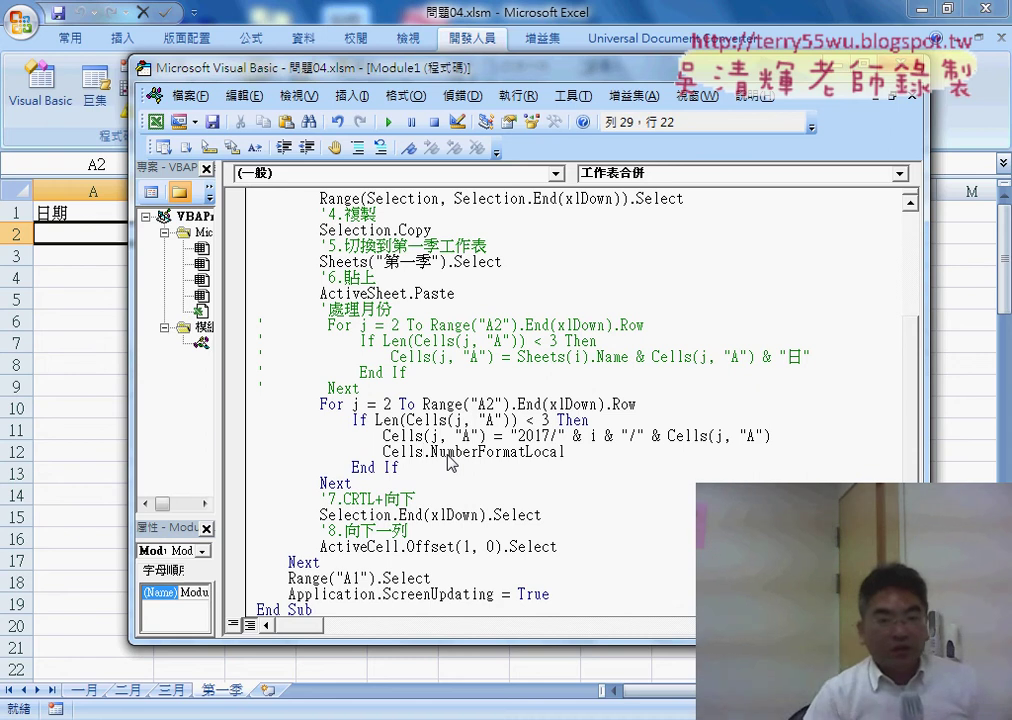
key(ctrl+z)
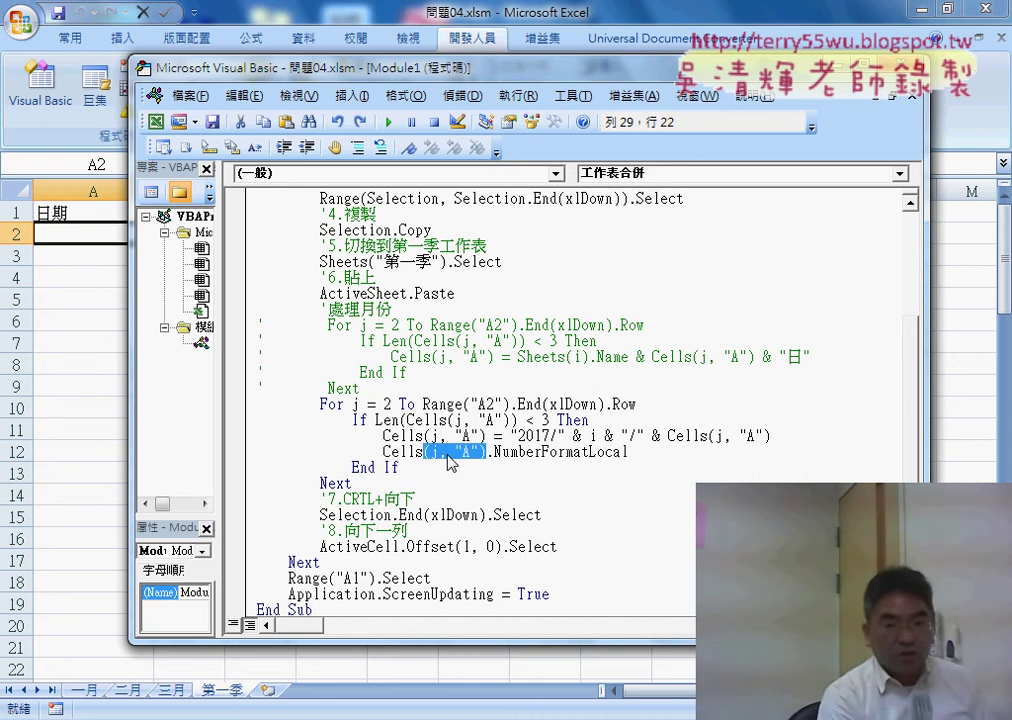
key(ctrl+z)
key(ctrl+z)
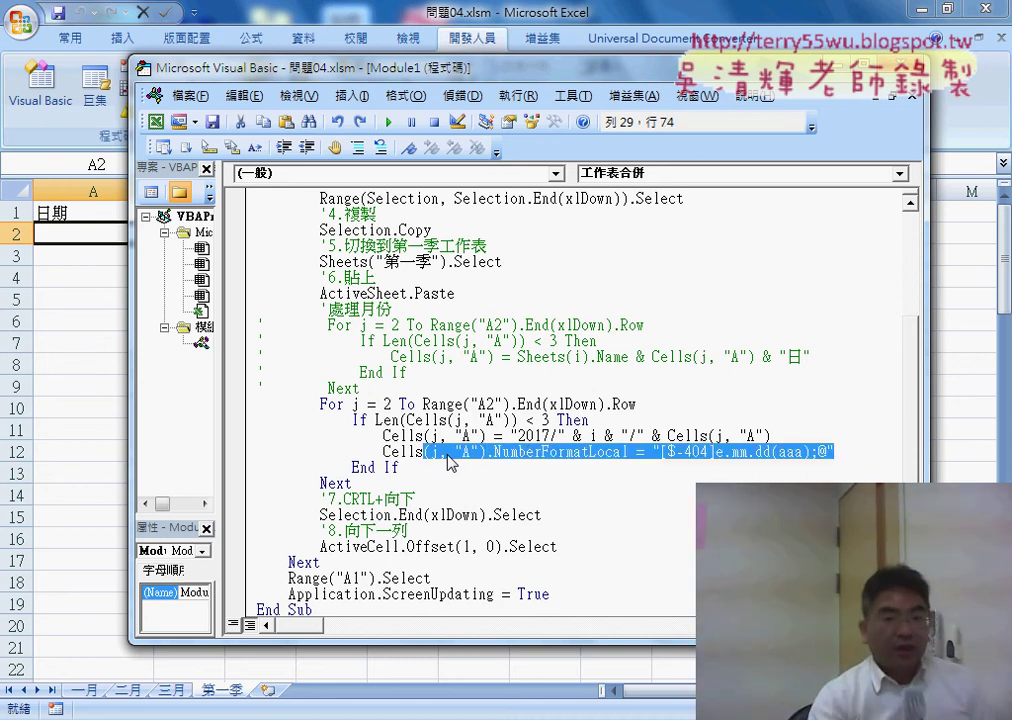
click(529, 507)
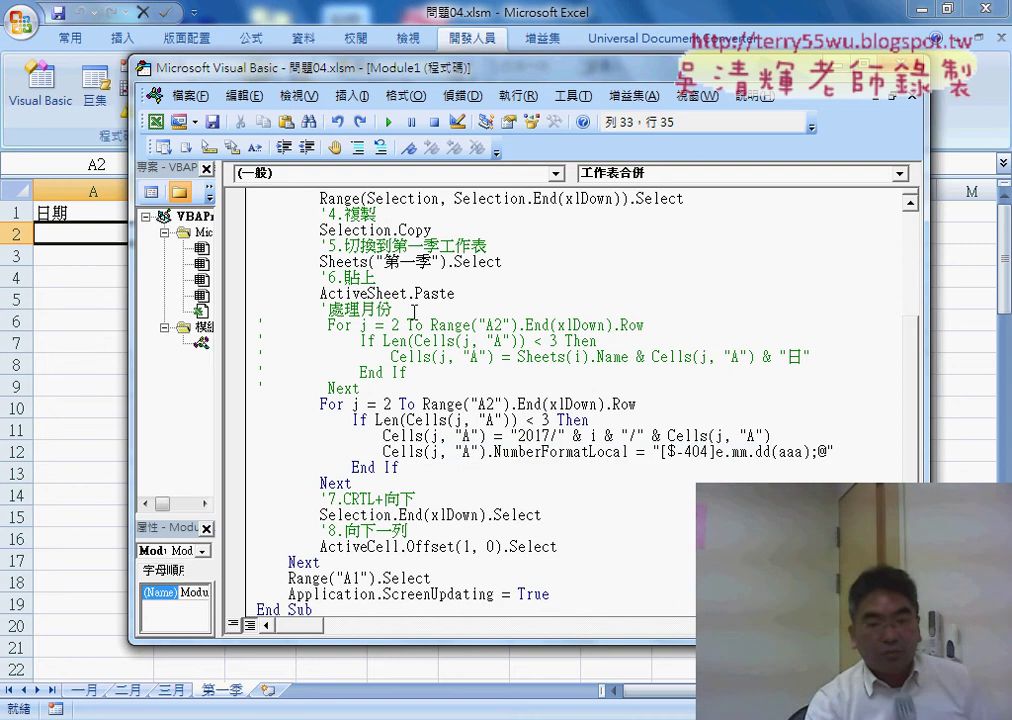
drag(390, 66, 580, 76)
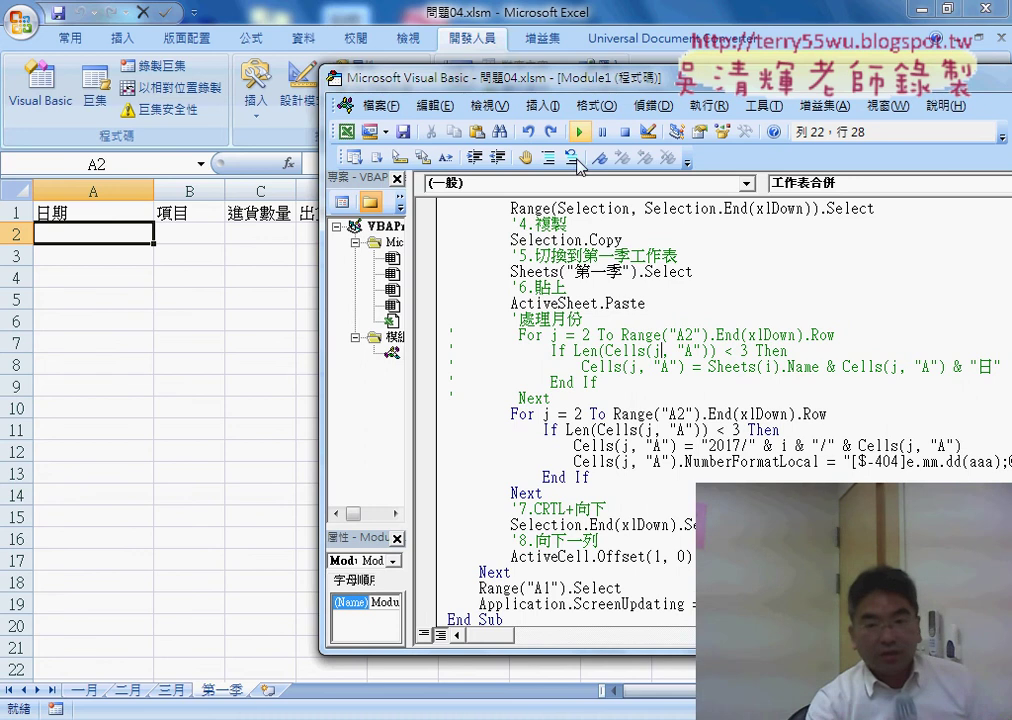
Set a breakpoint on the NumberFormatLocal line and run the macro until it pauses there
click(425, 462)
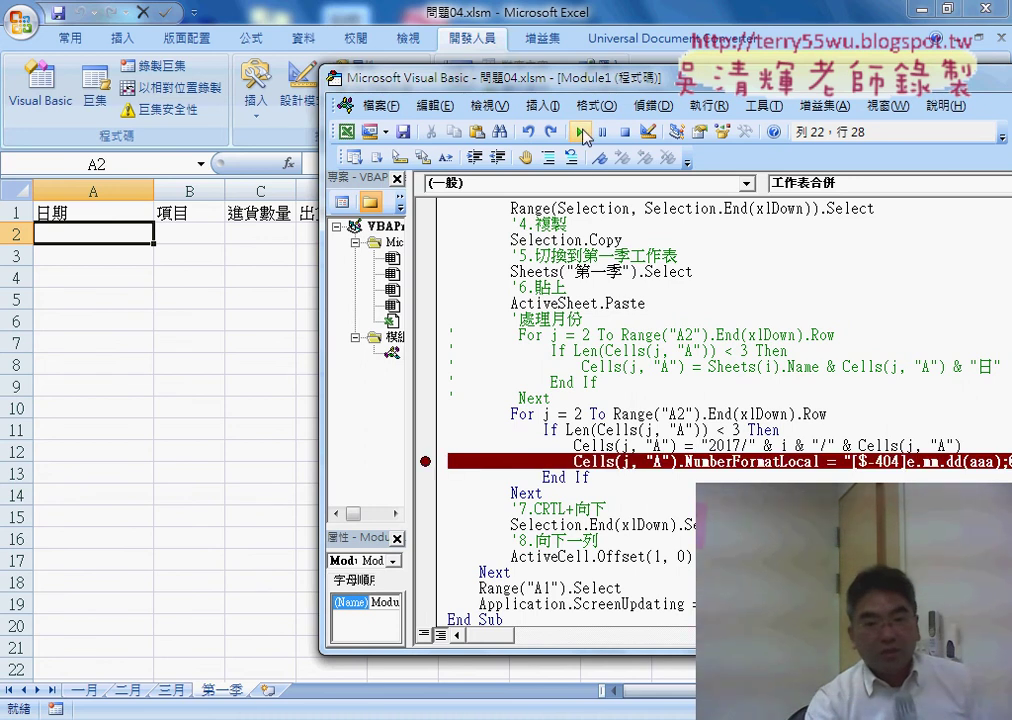
click(580, 133)
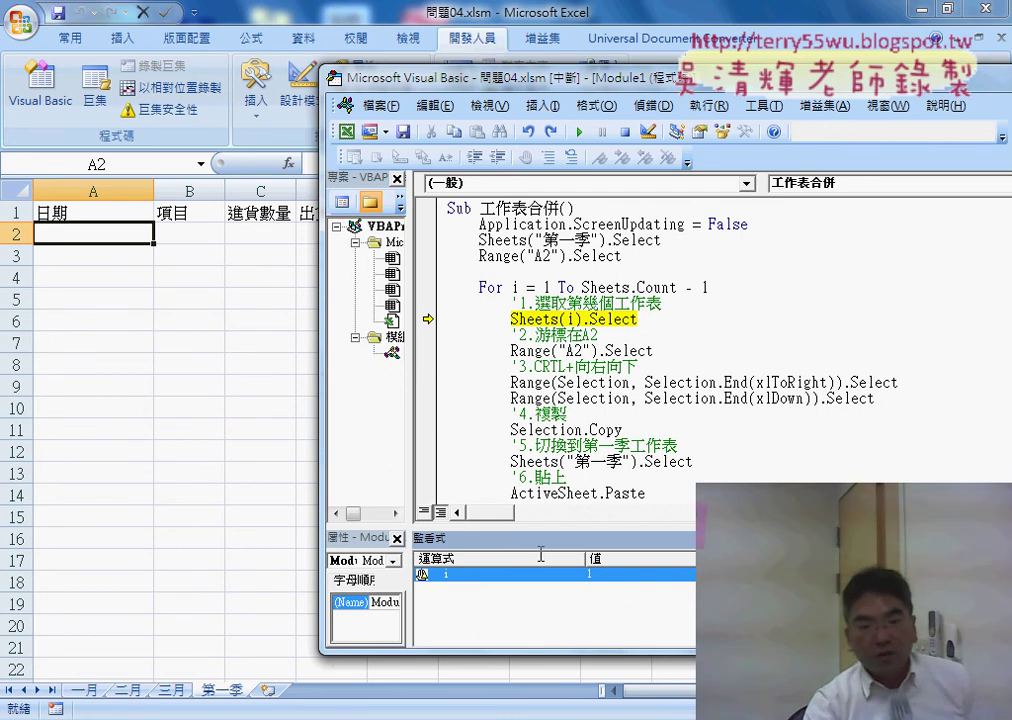
click(577, 132)
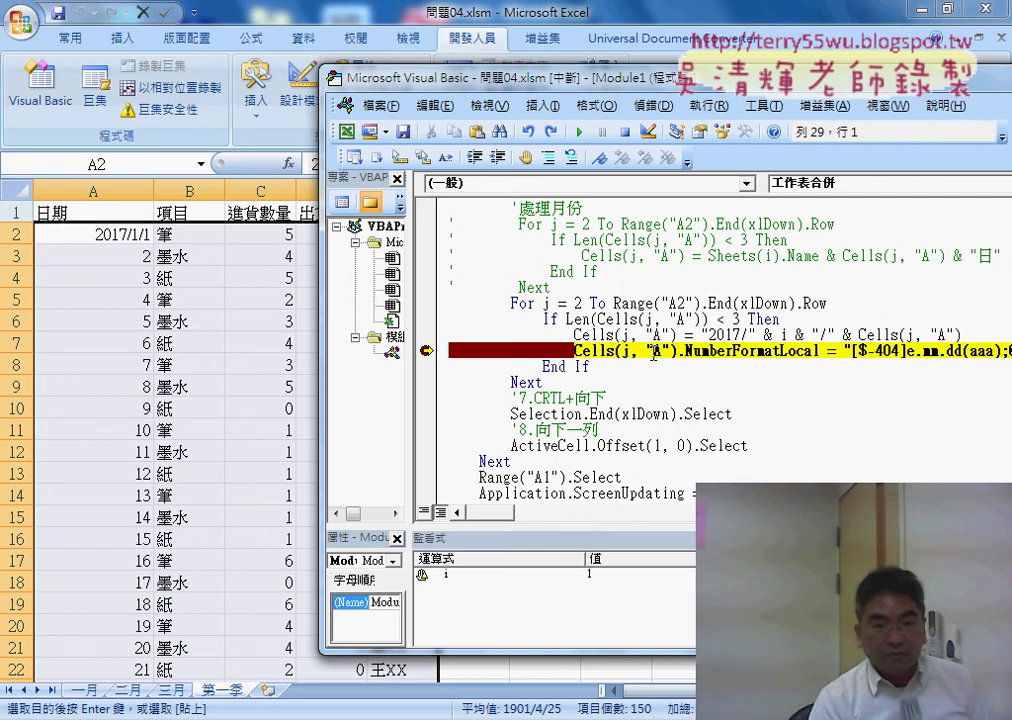
Step over the format line so January dates read 106.01.01(週日), then clear the breakpoint and continue to sheet 2
key(F8)
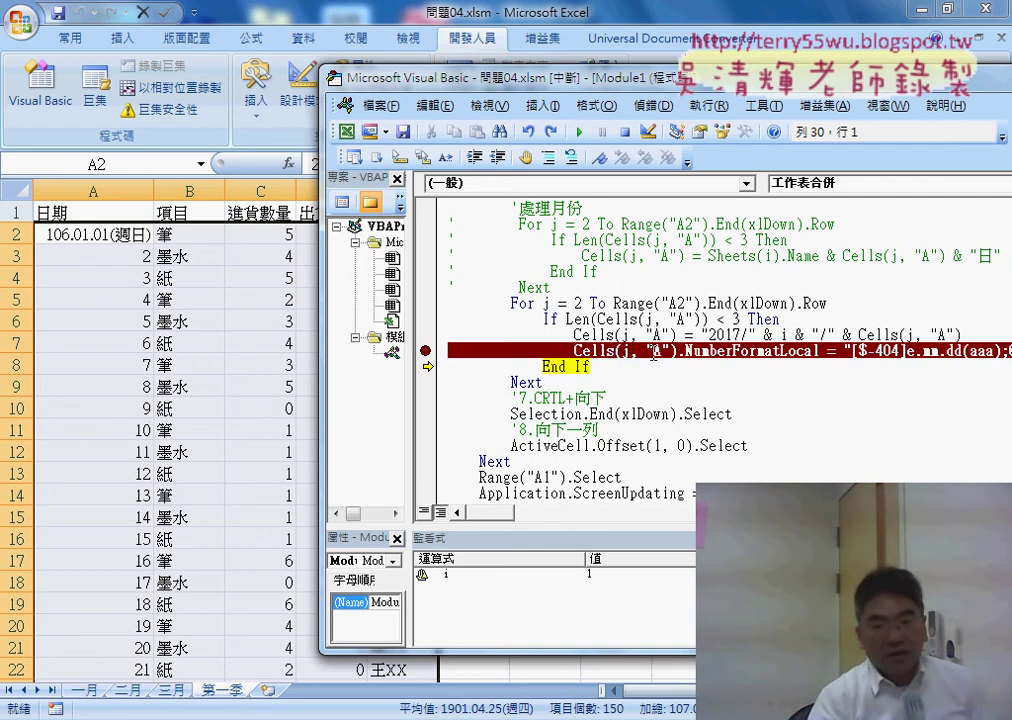
mouse_move(660, 364)
mouse_down()
mouse_move(378, 276)
mouse_move(150, 236)
mouse_move(48, 242)
mouse_up()
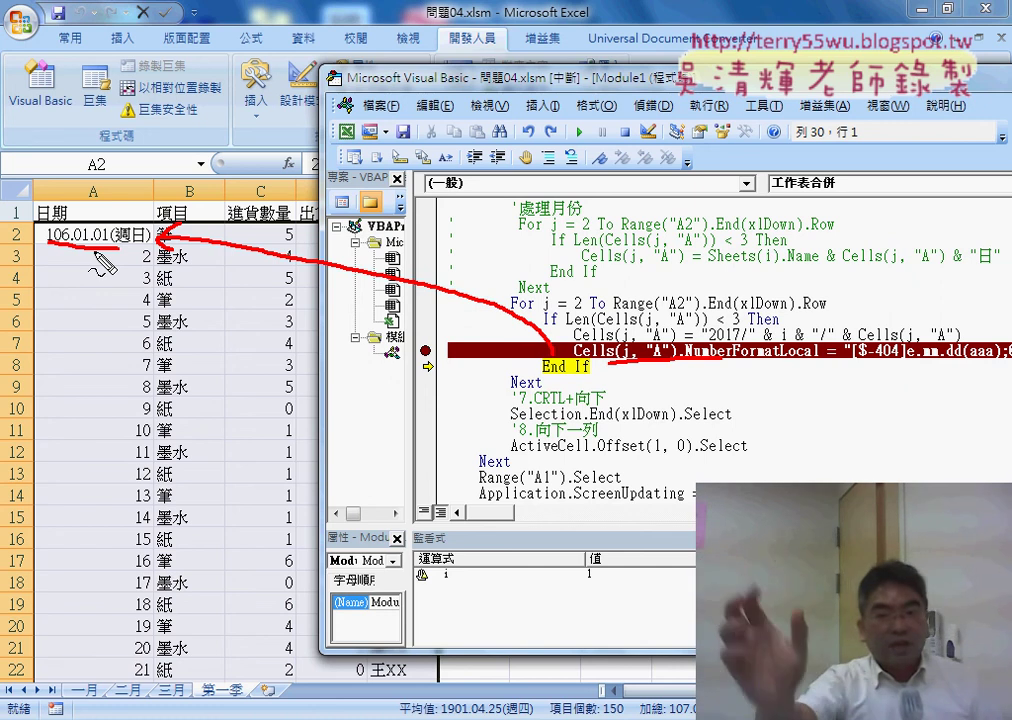
drag(700, 357, 1000, 358)
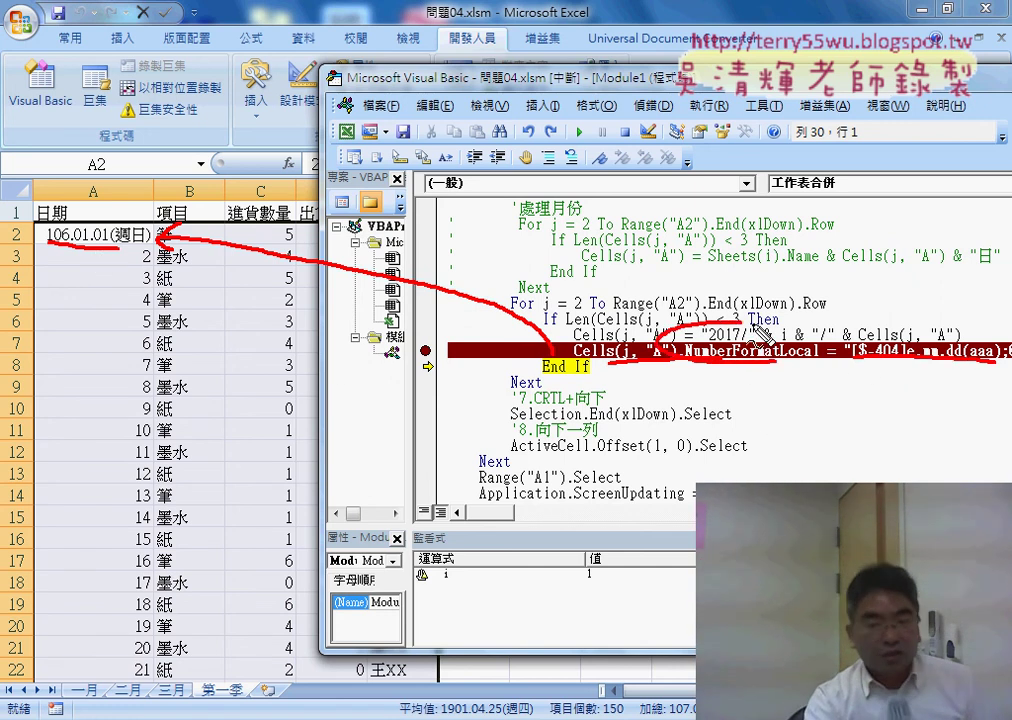
drag(700, 328, 793, 386)
key(Escape)
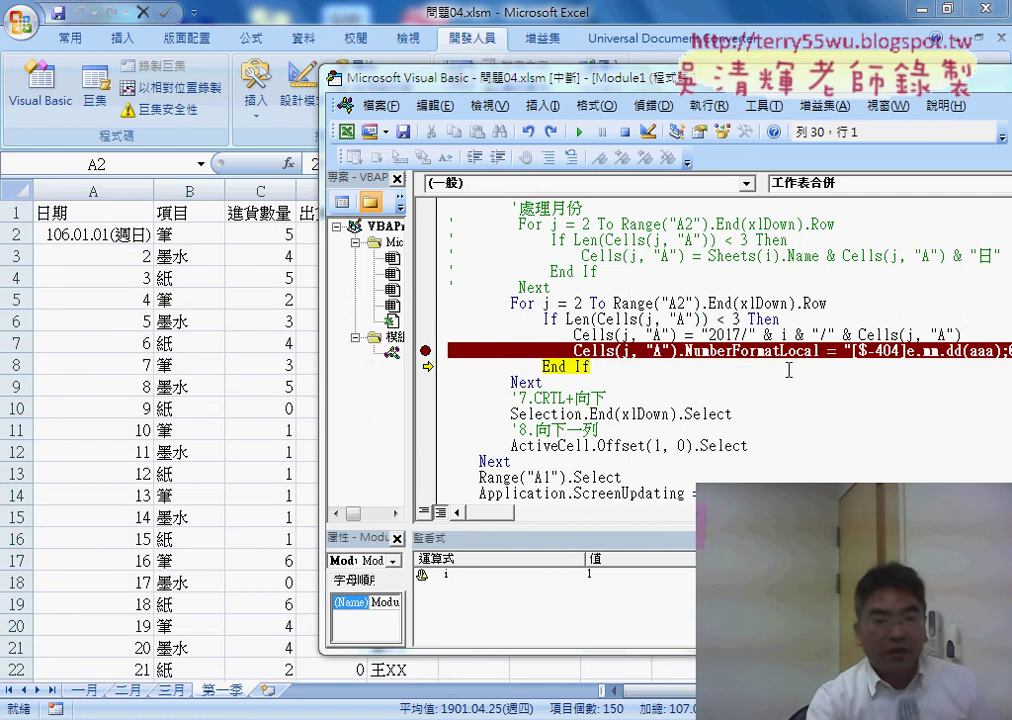
click(428, 352)
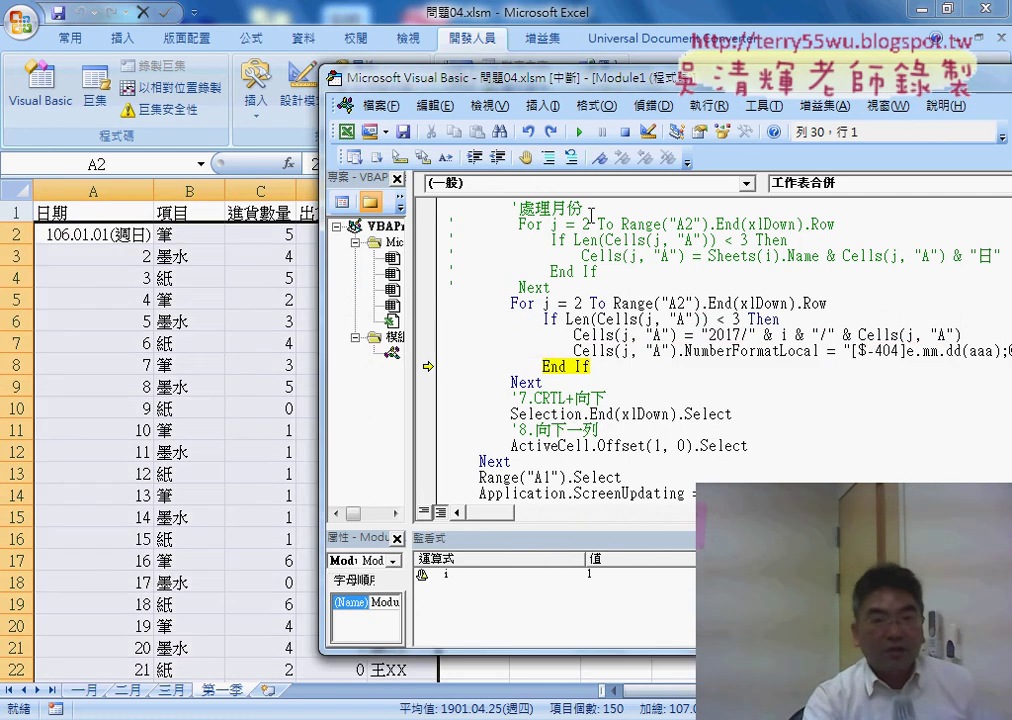
click(579, 131)
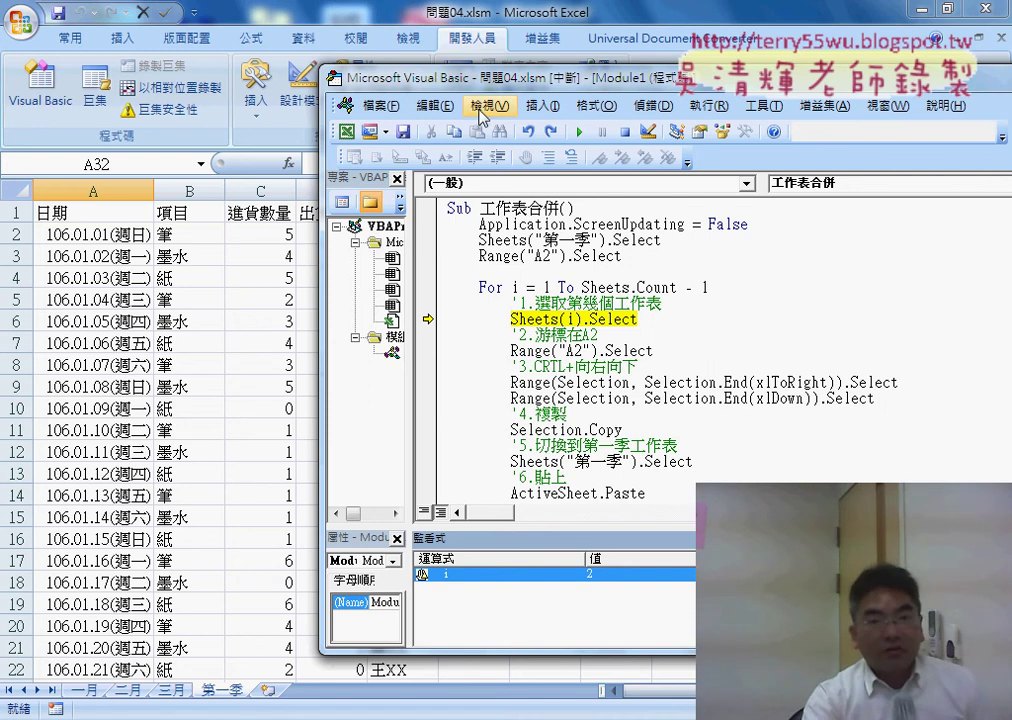
Toggle breakpoints on the Range("A2") and xlDown lines, and clear the Sheets("第一季").Select breakpoint
drag(390, 80, 237, 63)
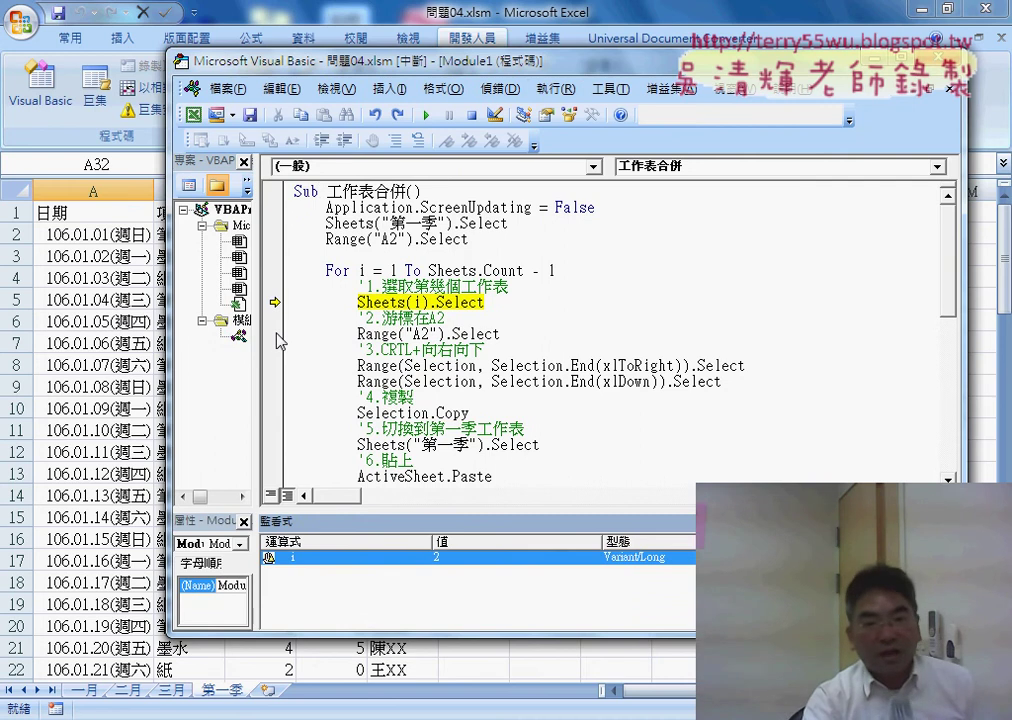
click(272, 333)
click(272, 381)
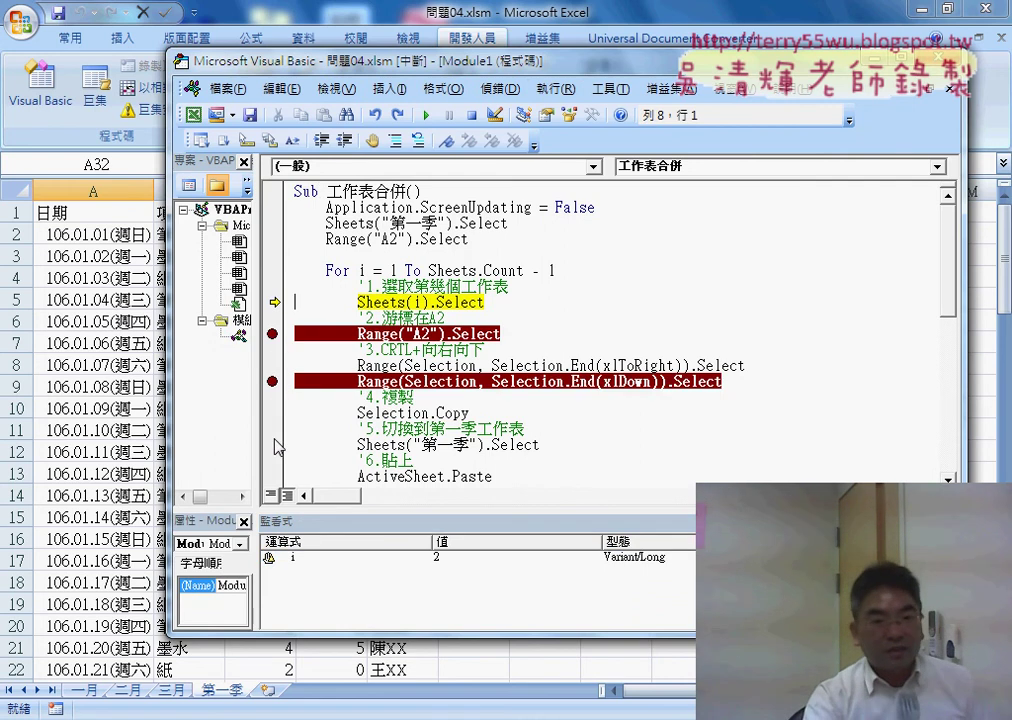
click(274, 445)
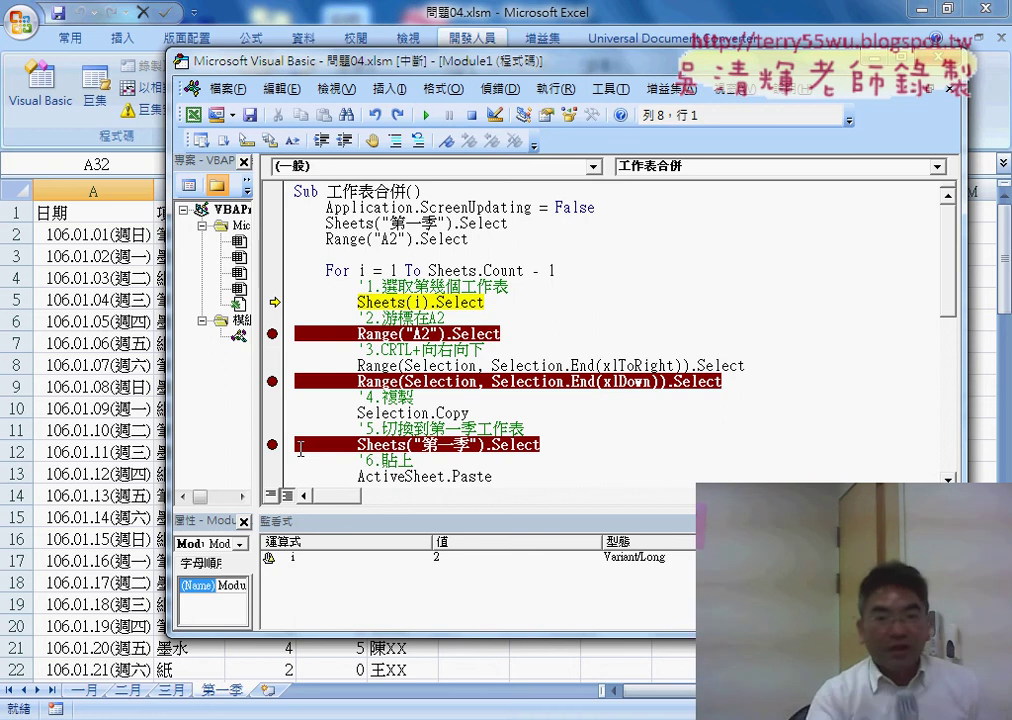
click(273, 334)
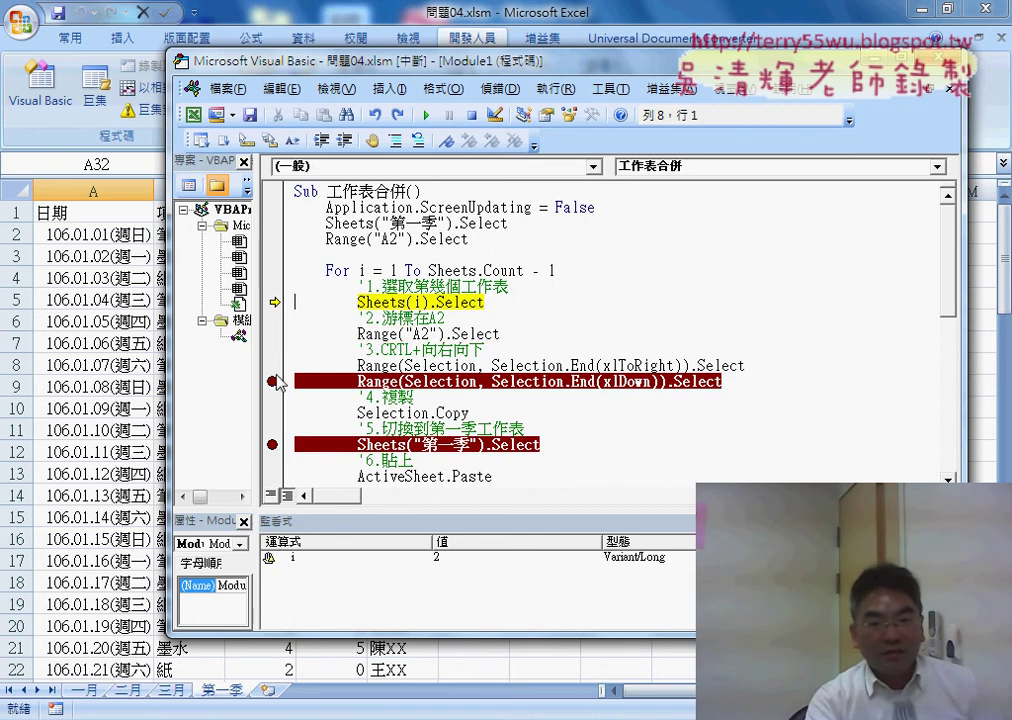
click(273, 381)
scroll(312, 406, down, 2)
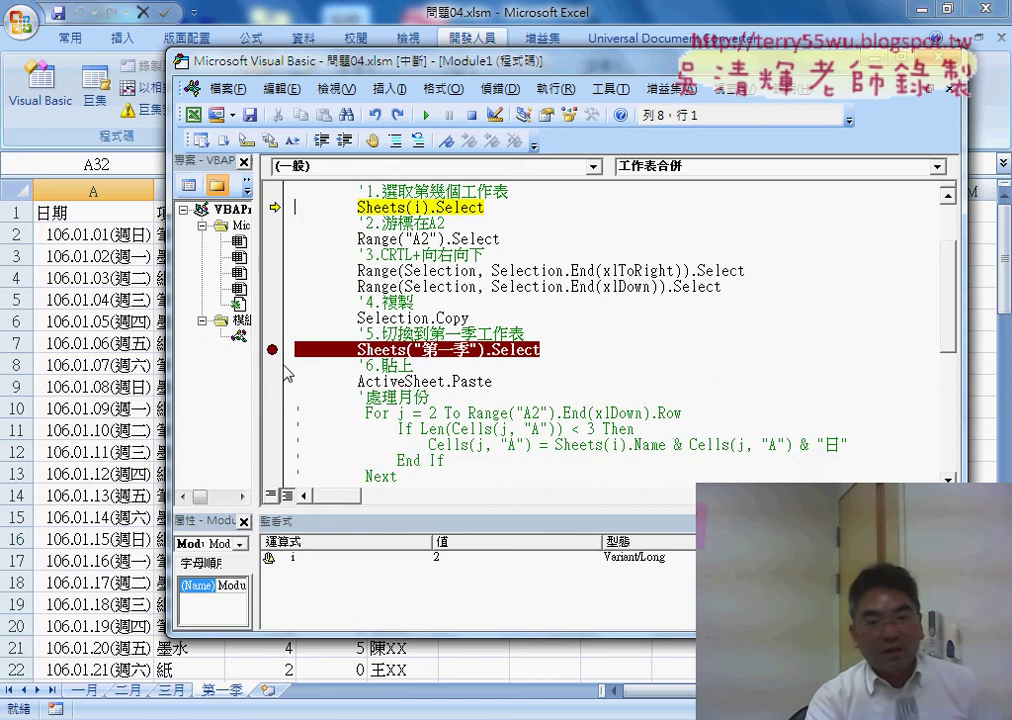
click(273, 349)
Place breakpoints on the NumberFormatLocal and For j = 2 lines, then run the macro to the loop
scroll(290, 360, down, 2)
scroll(606, 388, down, 1)
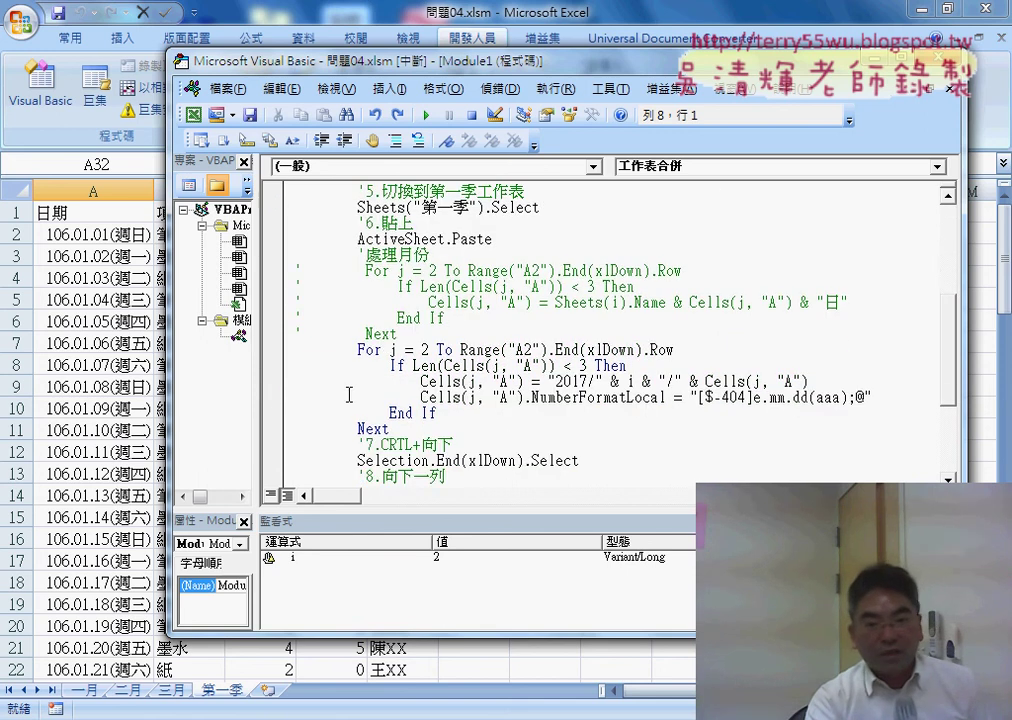
click(274, 412)
click(274, 411)
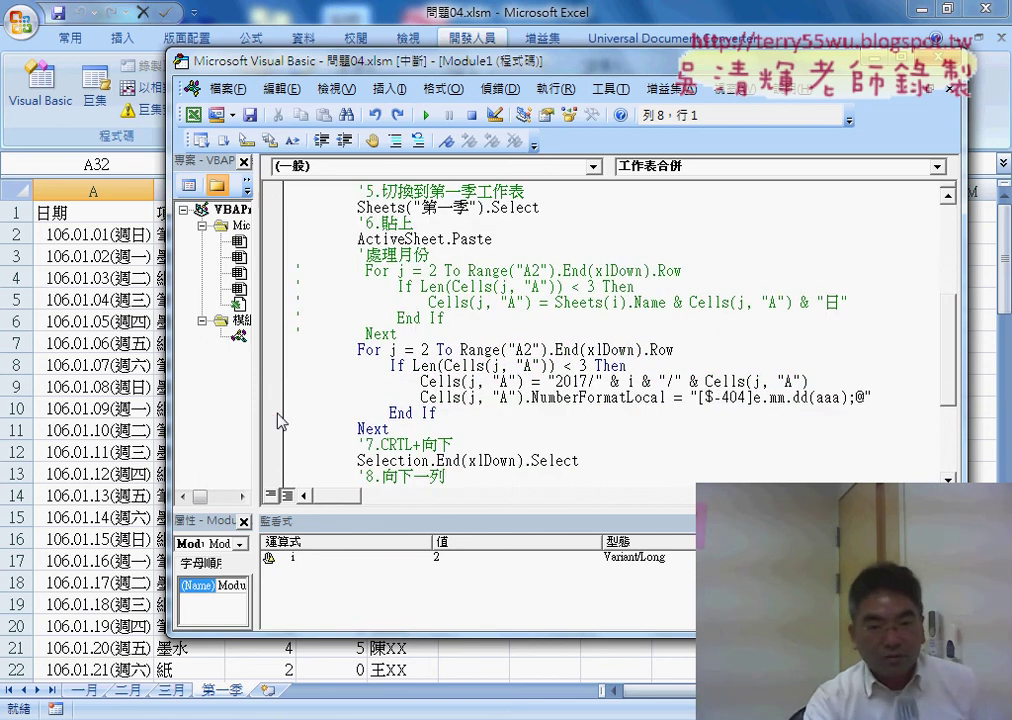
click(274, 382)
click(274, 382)
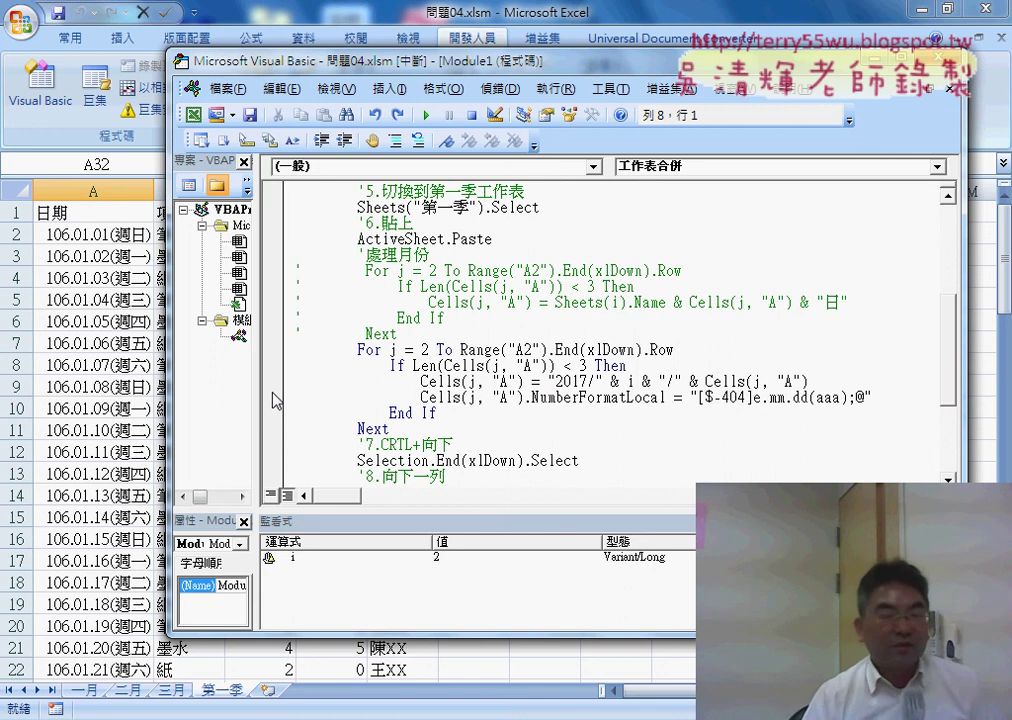
click(274, 398)
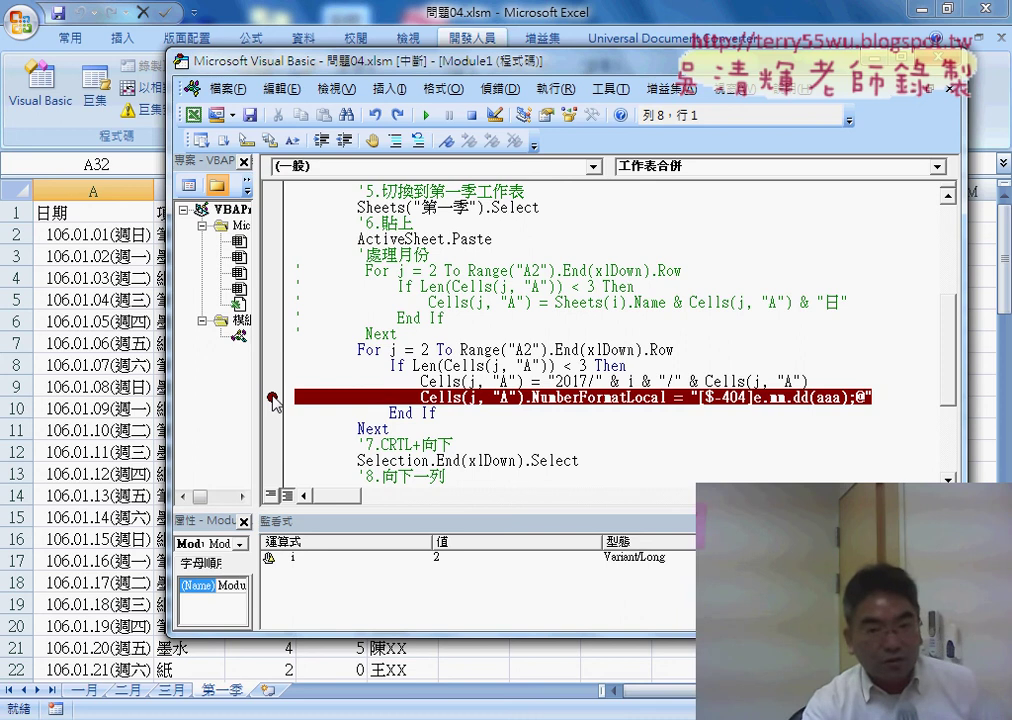
click(272, 350)
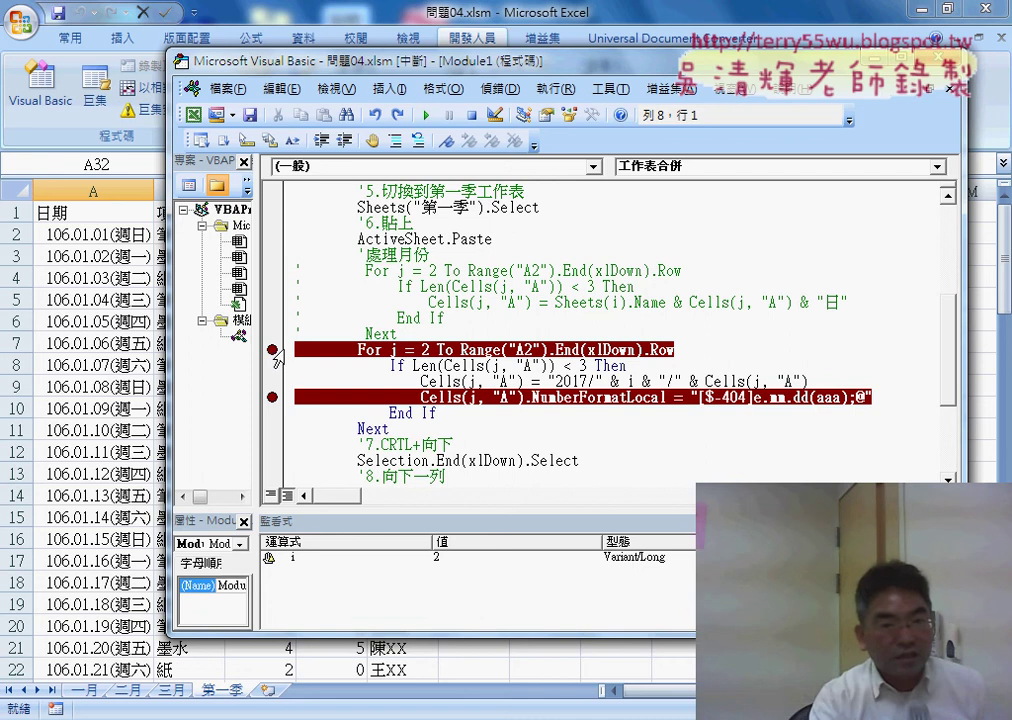
click(272, 352)
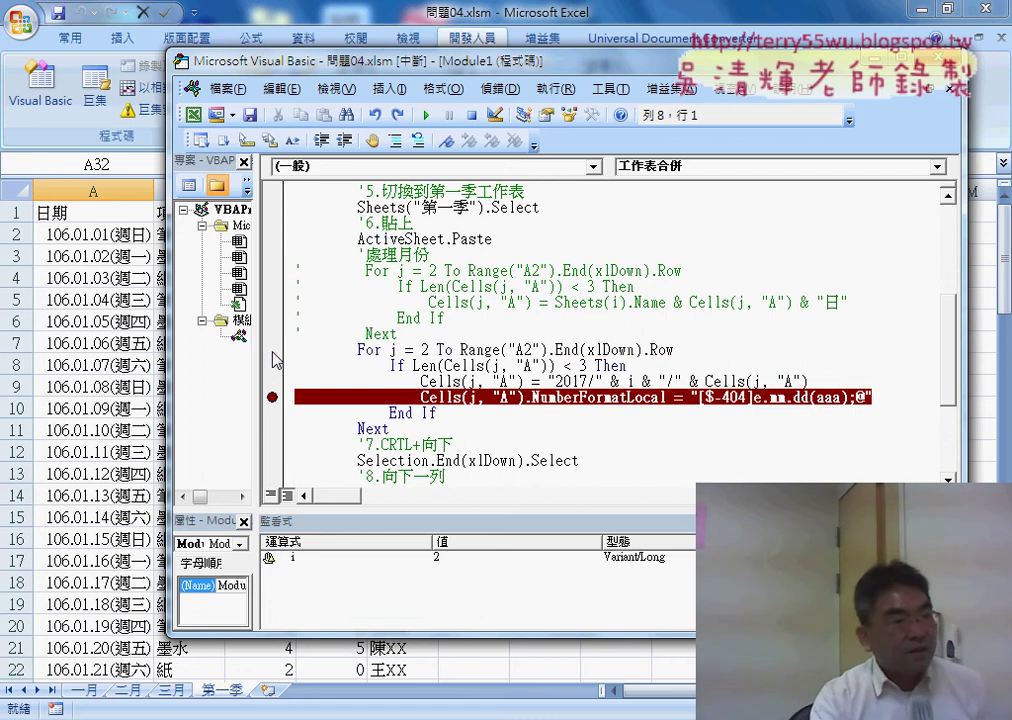
click(272, 350)
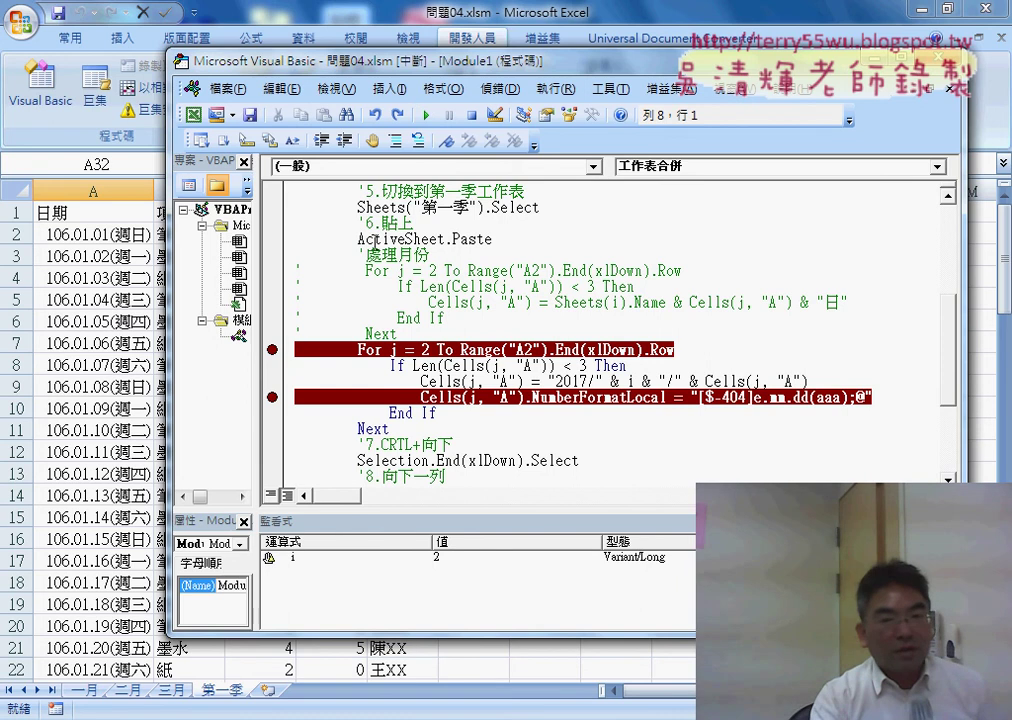
click(425, 117)
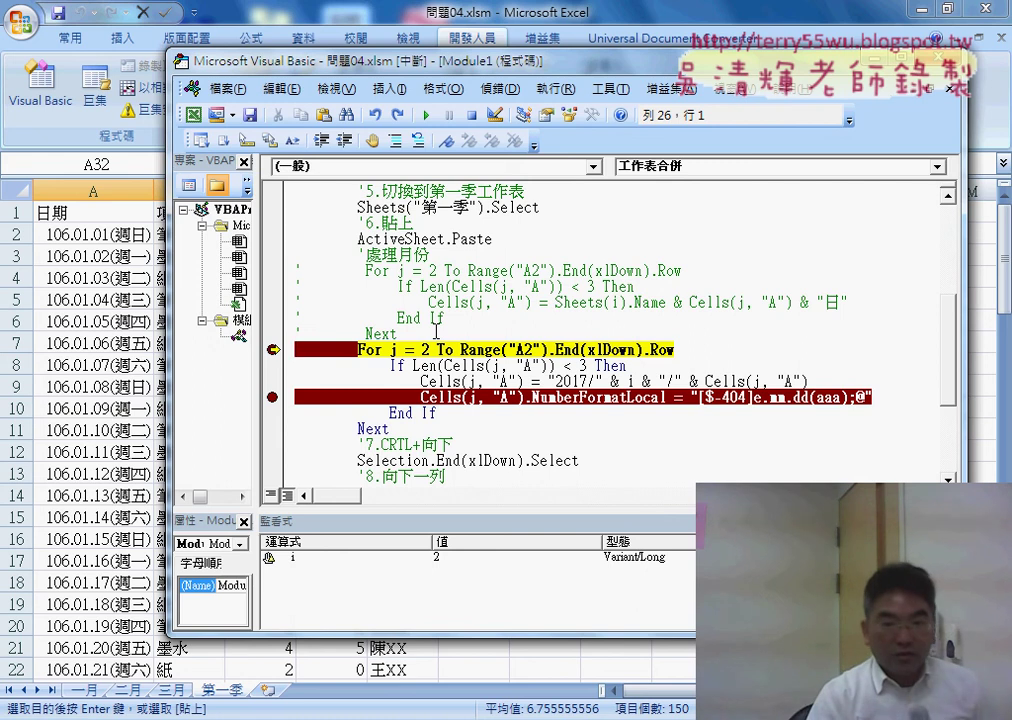
Step twice through the If Len loop, then continue to the NumberFormatLocal breakpoint
key(F8)
key(F8)
key(F8)
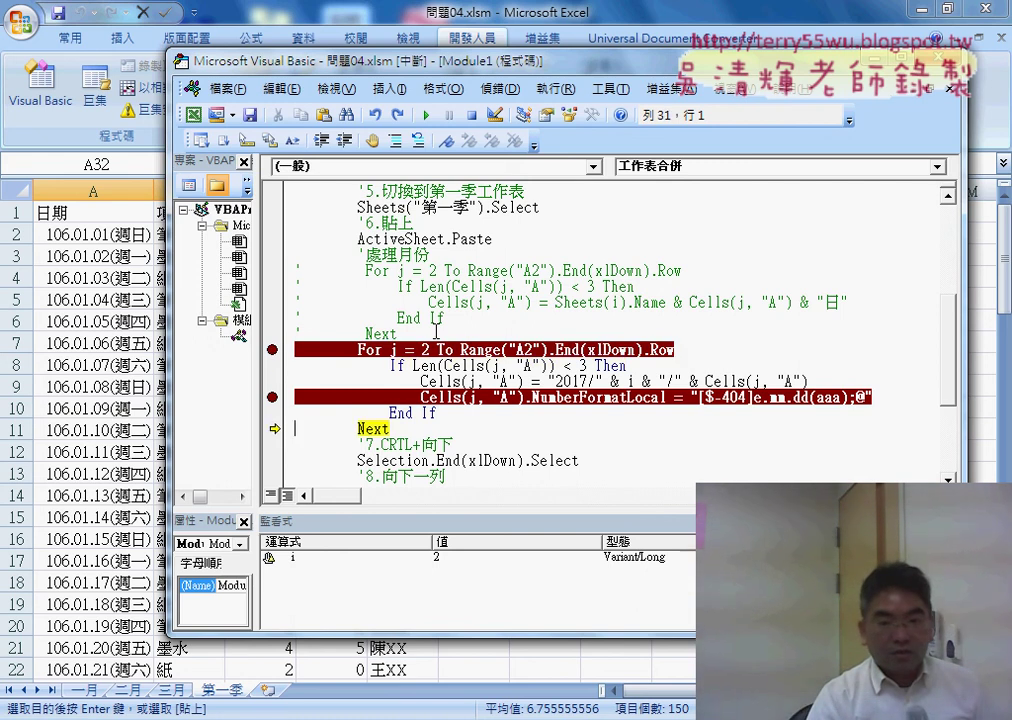
key(F8)
key(F8)
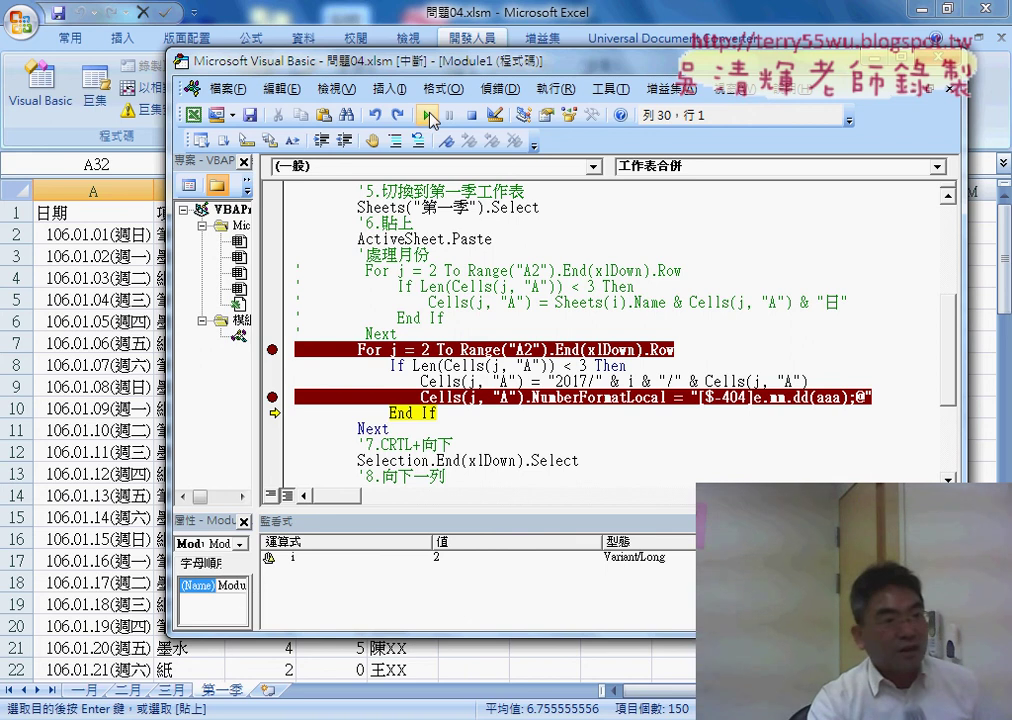
click(428, 116)
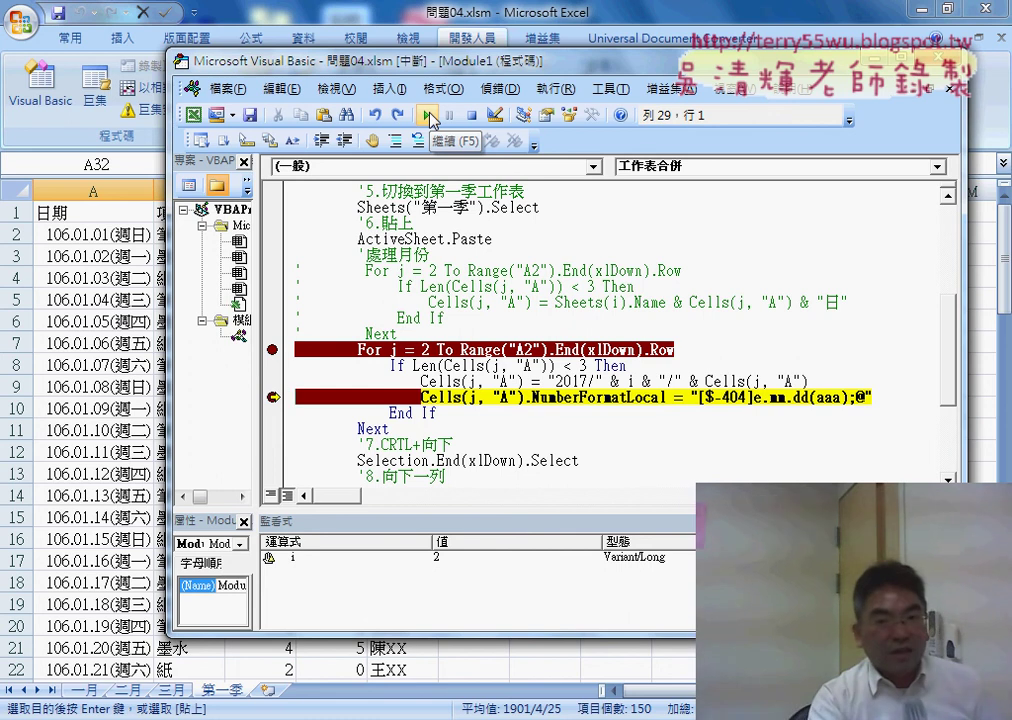
Run four more loop passes, remove the For j and NumberFormatLocal breakpoints, and return to Excel
click(428, 118)
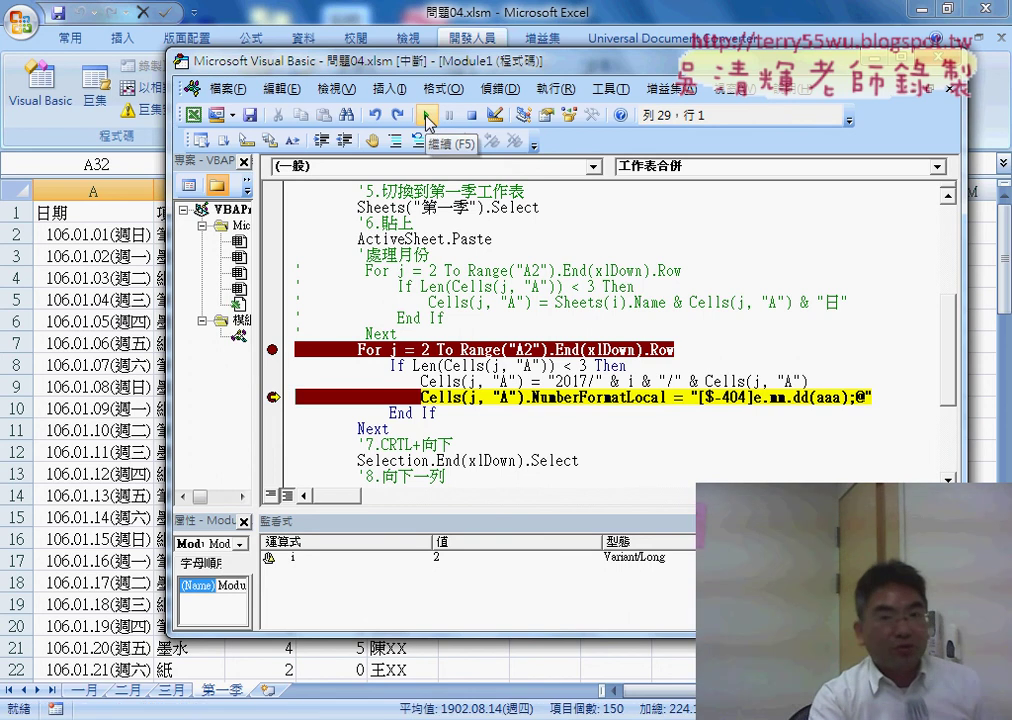
click(428, 118)
click(428, 118)
click(428, 118)
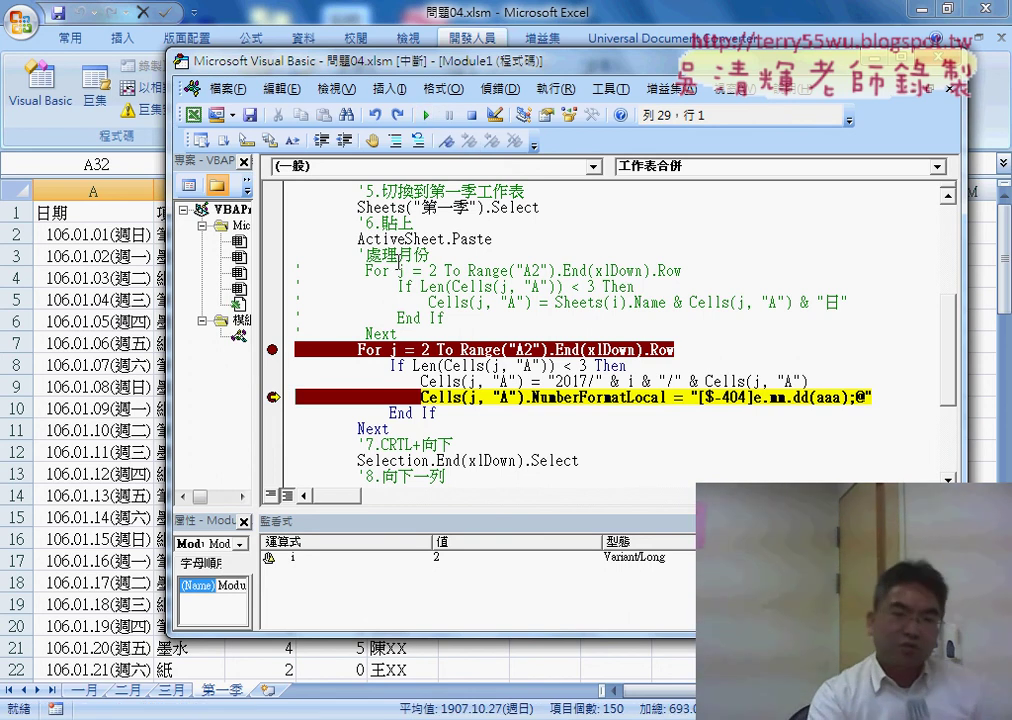
click(272, 349)
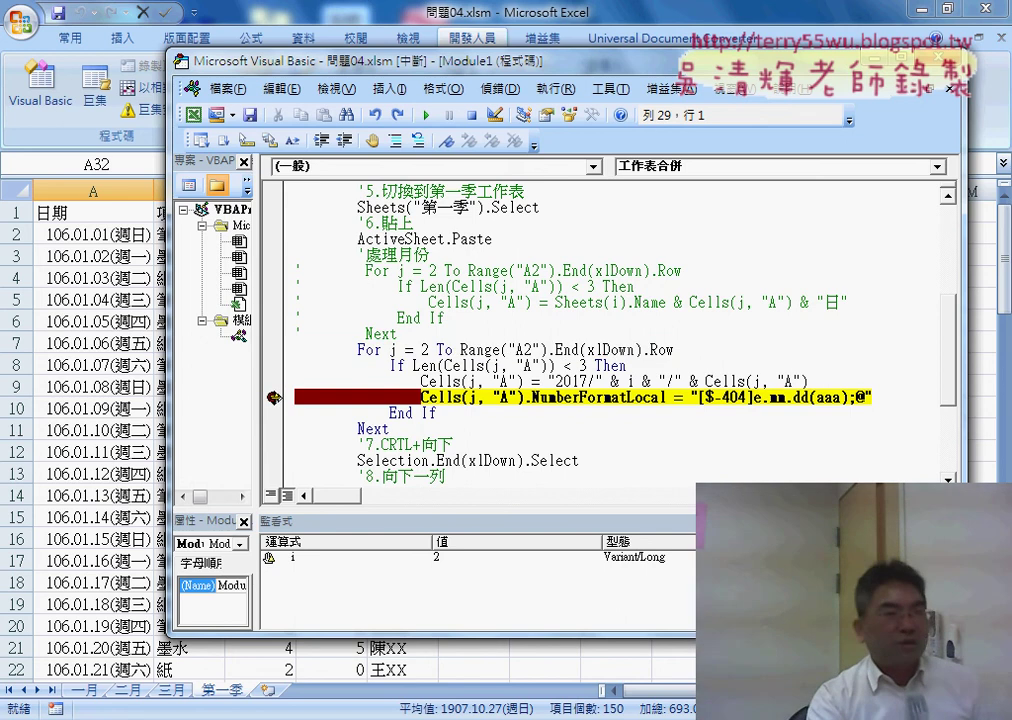
click(273, 397)
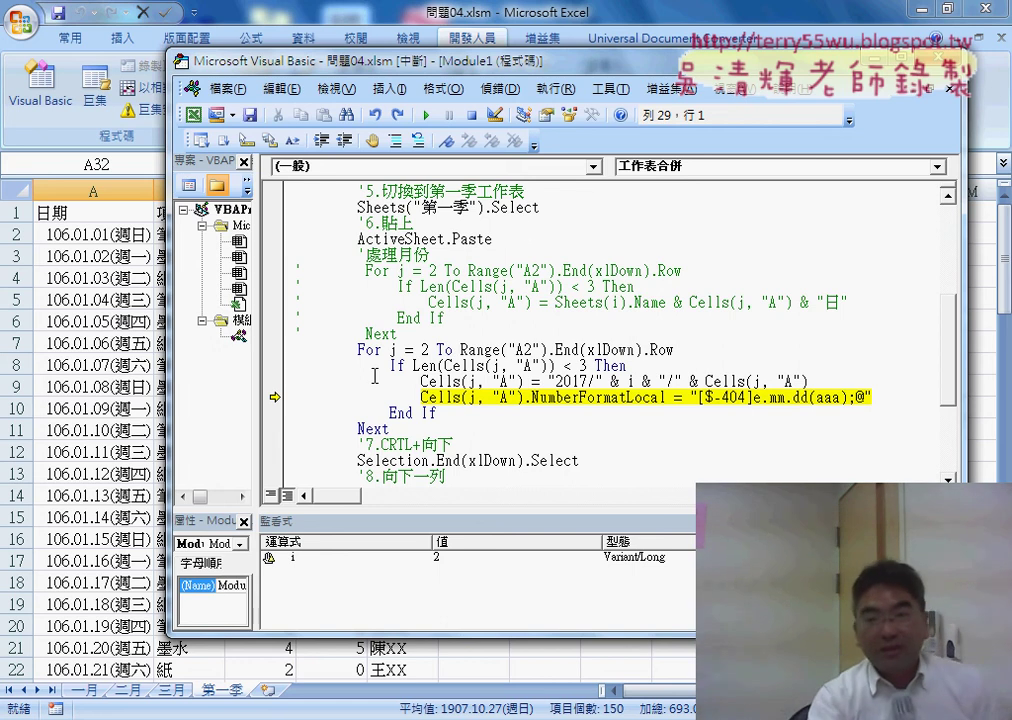
key(alt+F11)
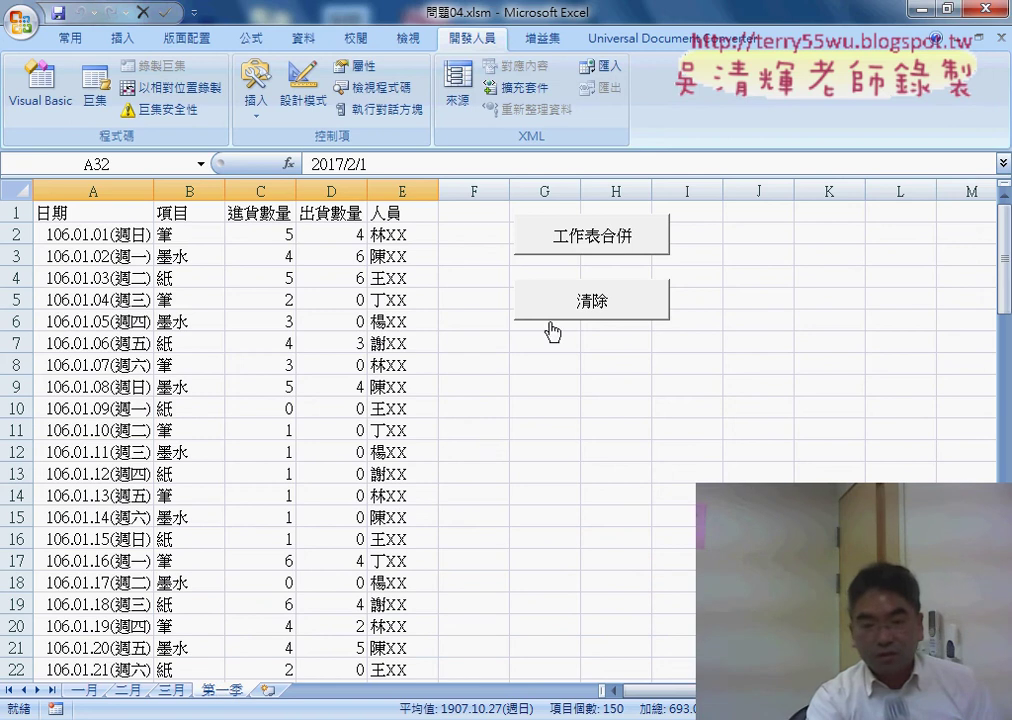
In the VBA editor, stop the paused macro run and restart it with F5
click(40, 88)
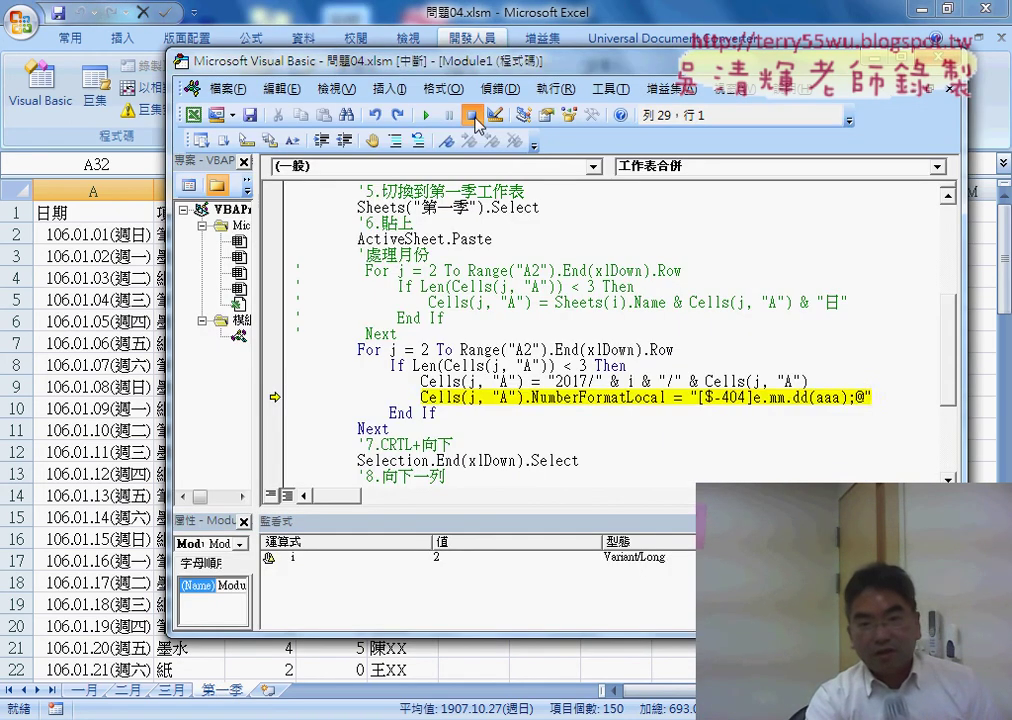
click(471, 115)
key(F5)
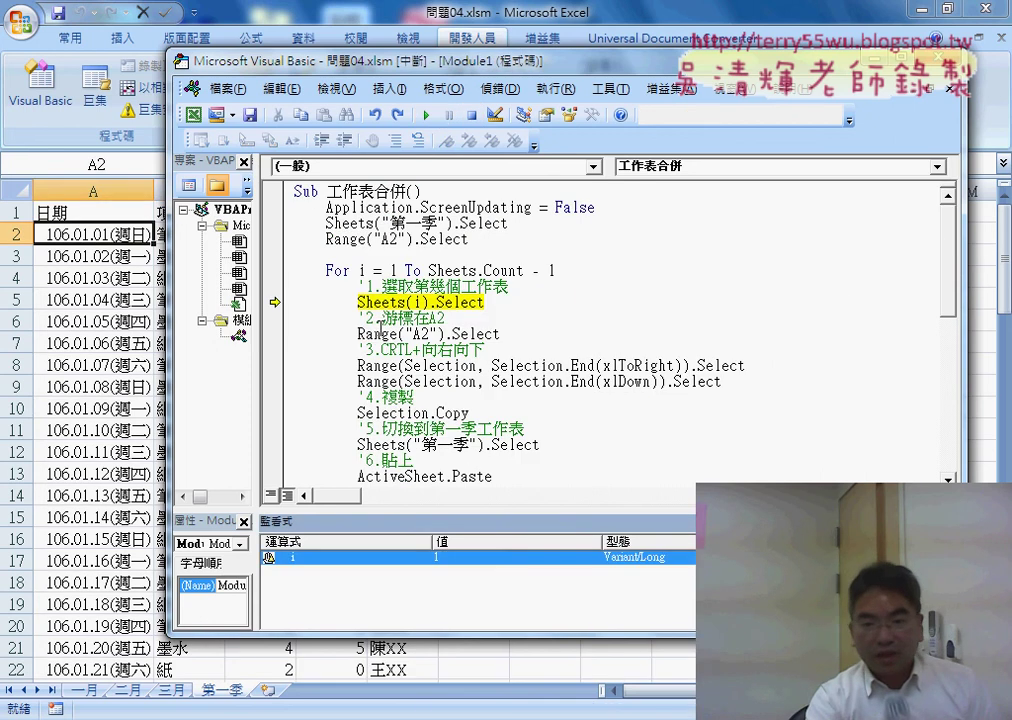
Delete the watch on i, reset to end break mode, and return to the 第一季 worksheet
right_click(477, 557)
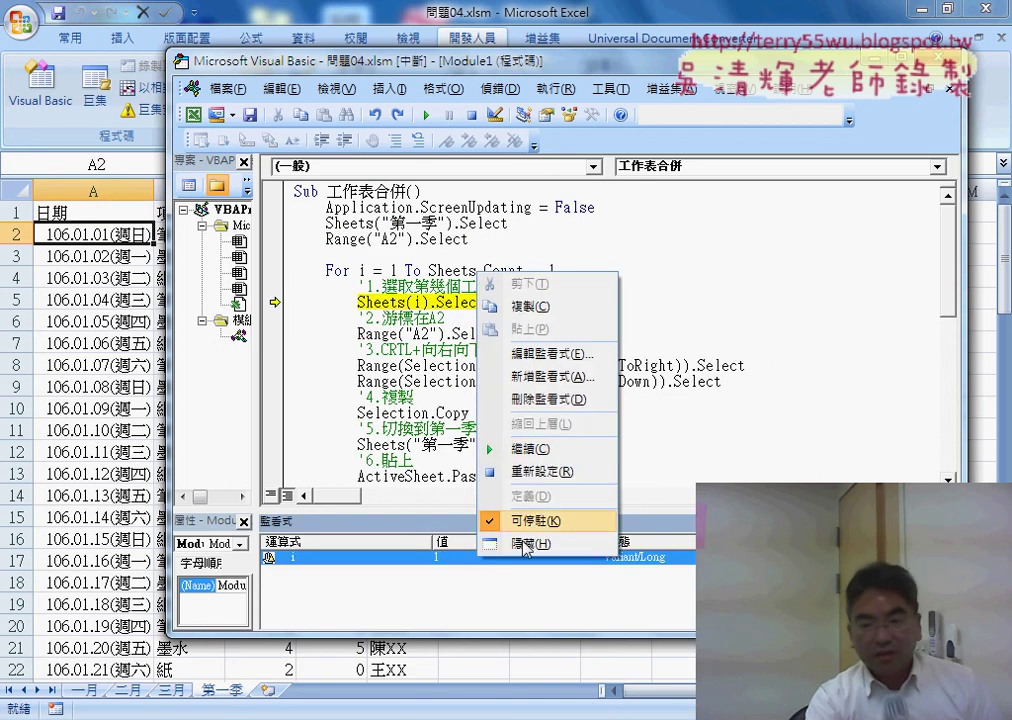
click(548, 399)
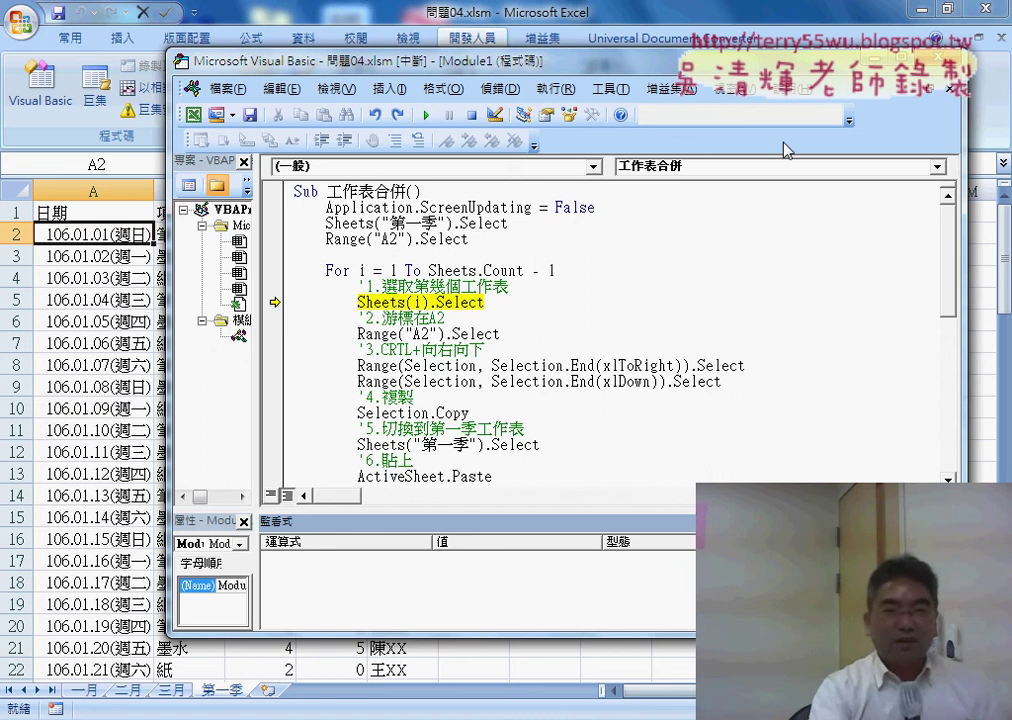
click(471, 115)
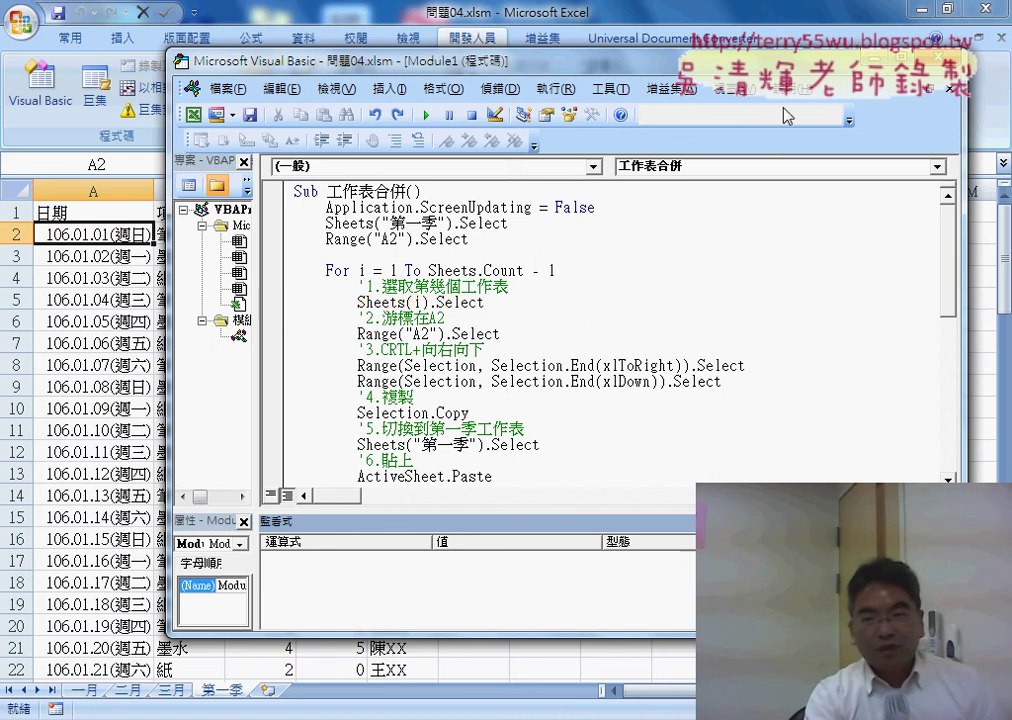
key(alt+F11)
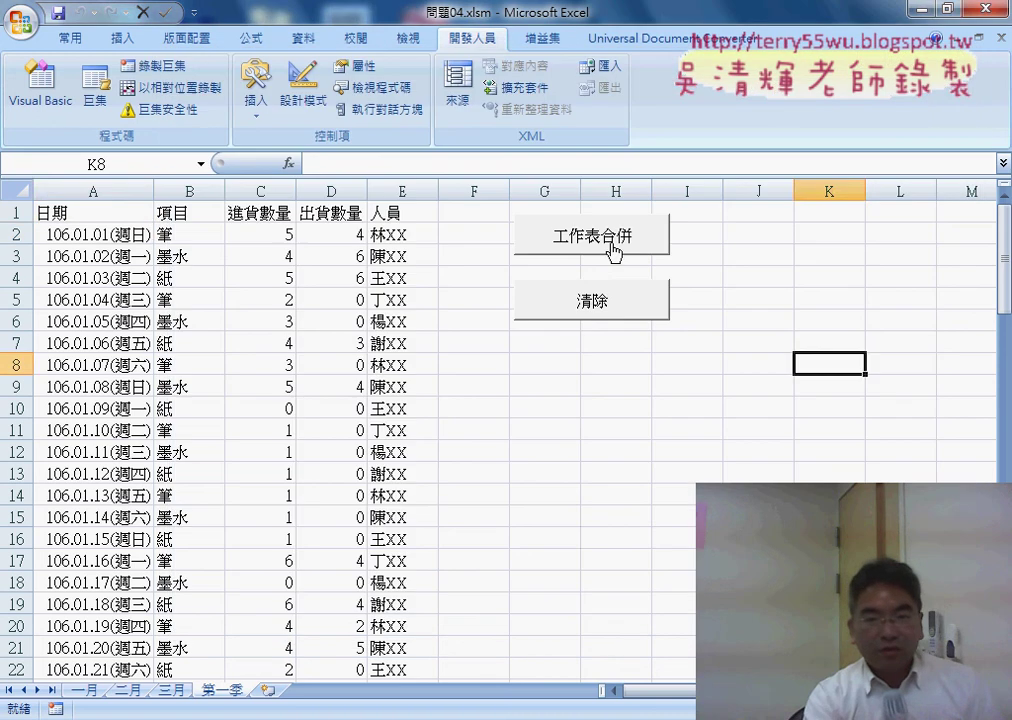
Run the sheet-merging macro from its button again, then close the 問題04.xlsm folder window
click(614, 244)
click(594, 320)
click(605, 242)
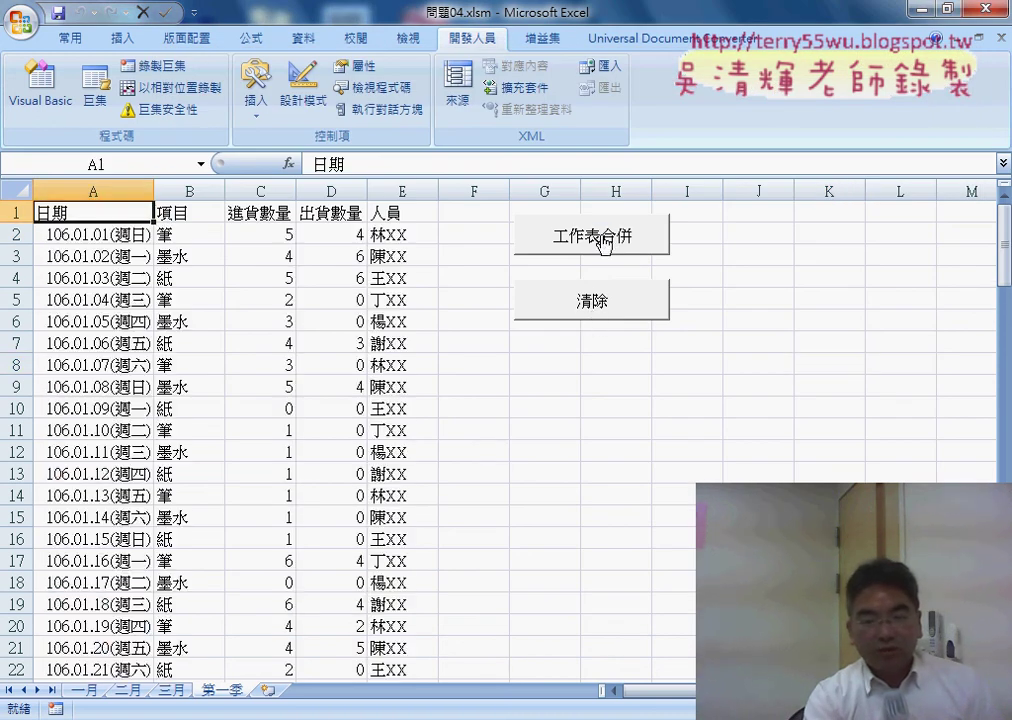
click(467, 700)
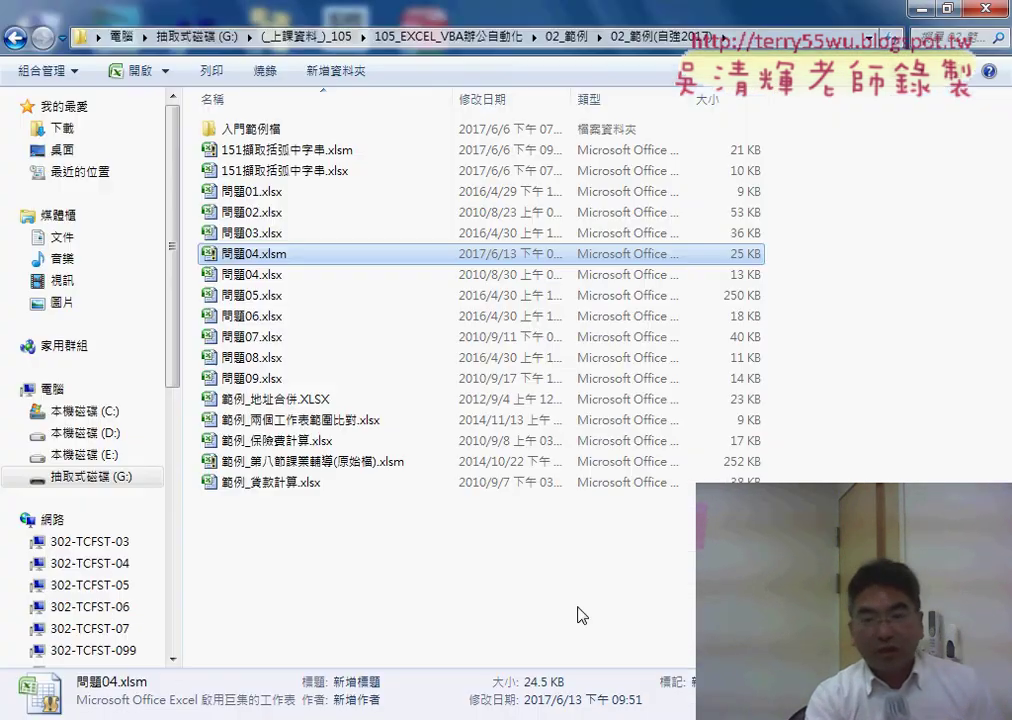
key(alt+F4)
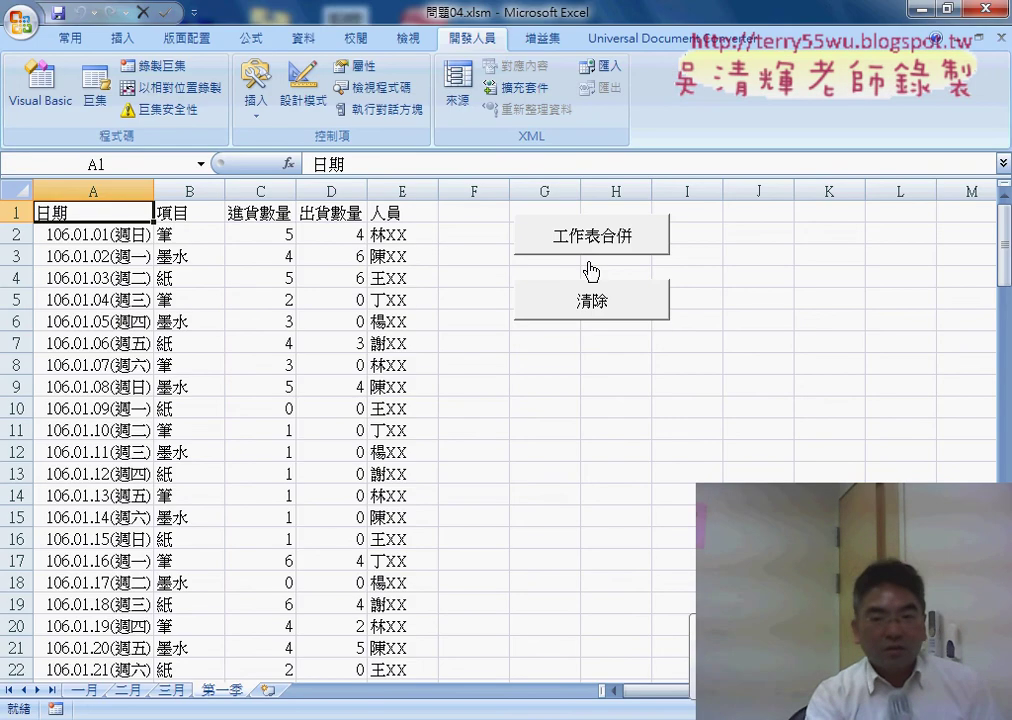
Open the button's assigned 工作表合併 macro for editing via 指定巨集 and 編輯
right_click(591, 226)
click(655, 385)
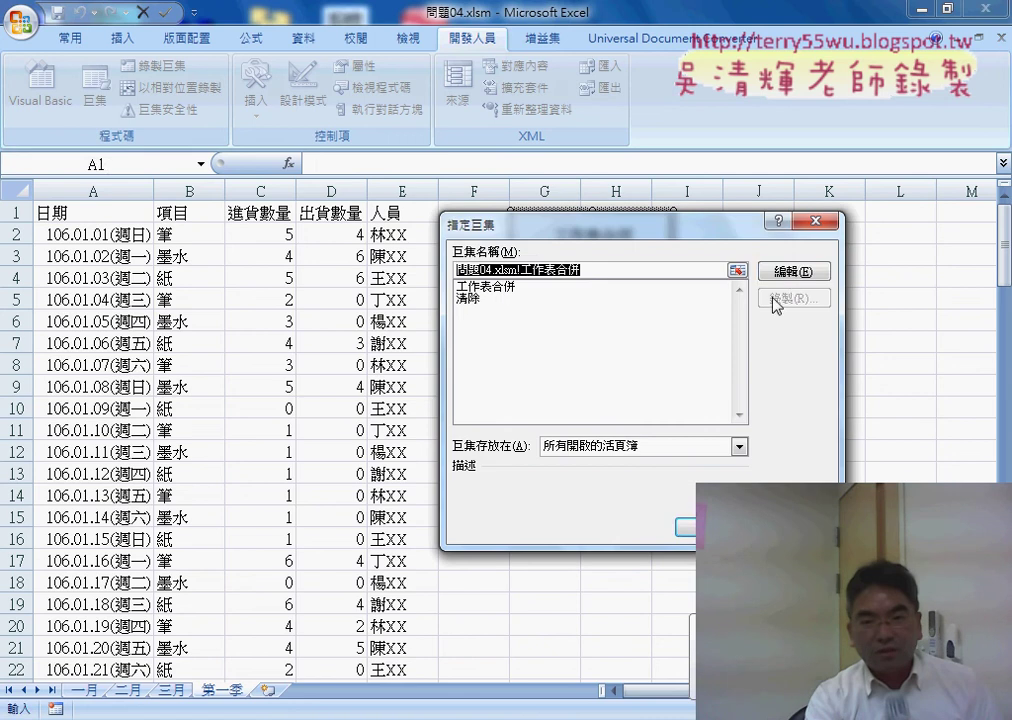
click(792, 328)
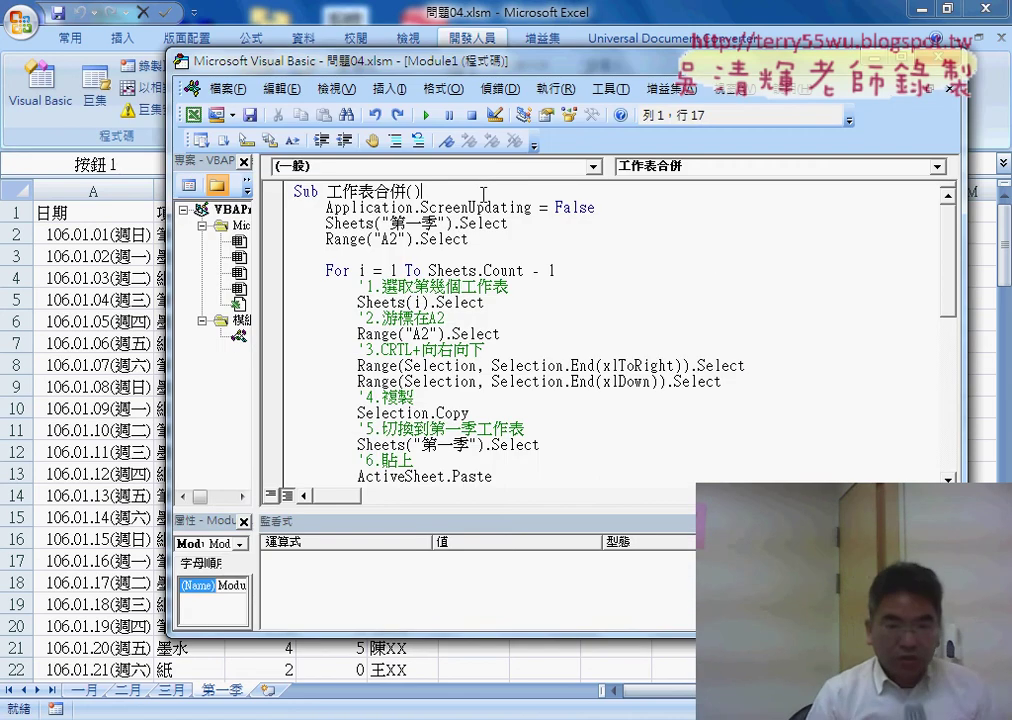
Add an On Error Resume Next line at the top of Sub 工作表合併 and close the Watch pane
key(Return)
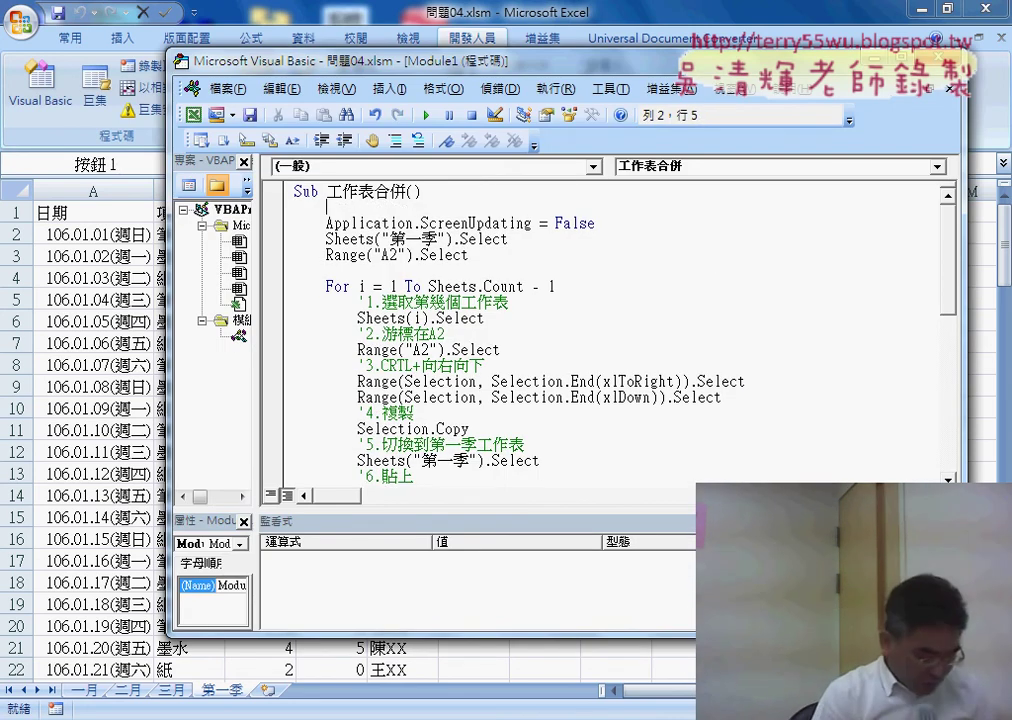
key(Tab)
text(o)
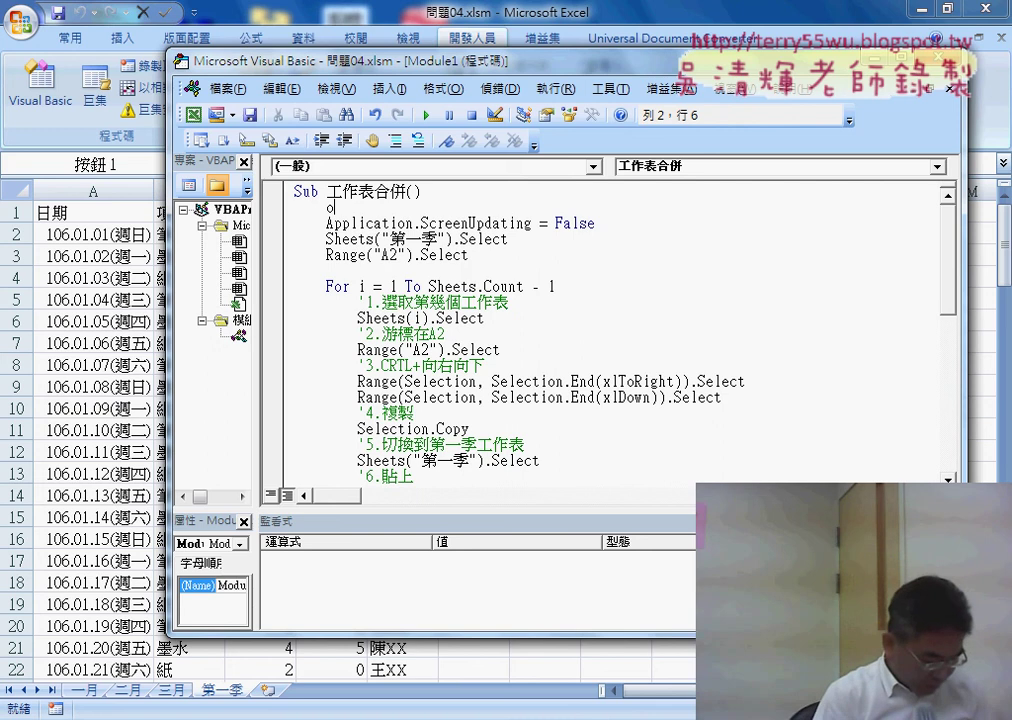
text(n err)
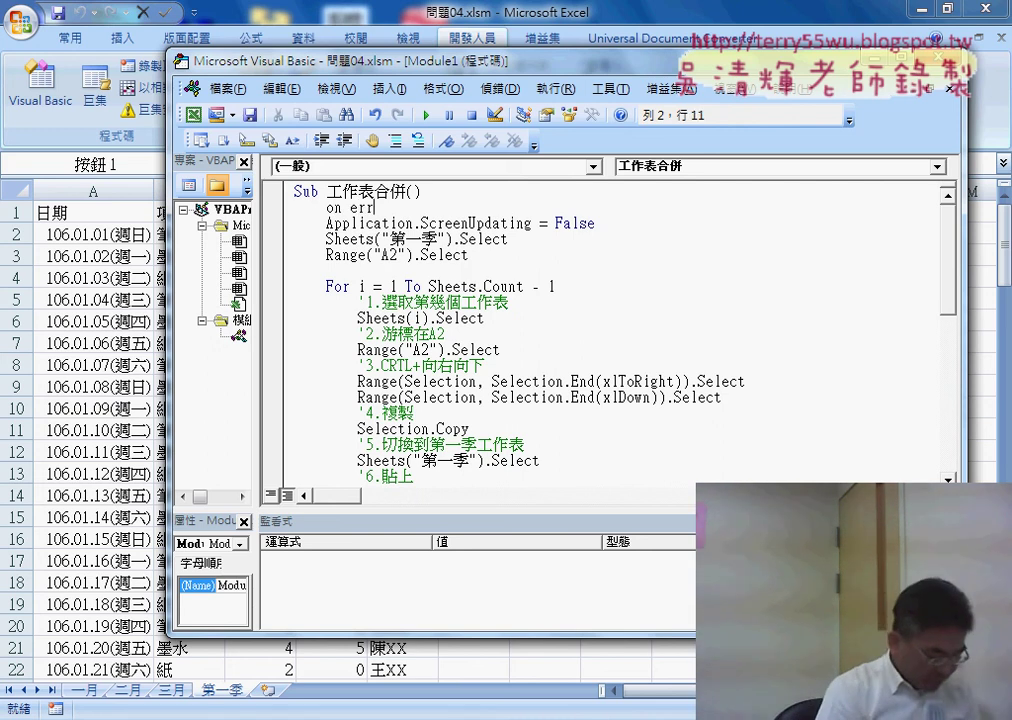
text(or )
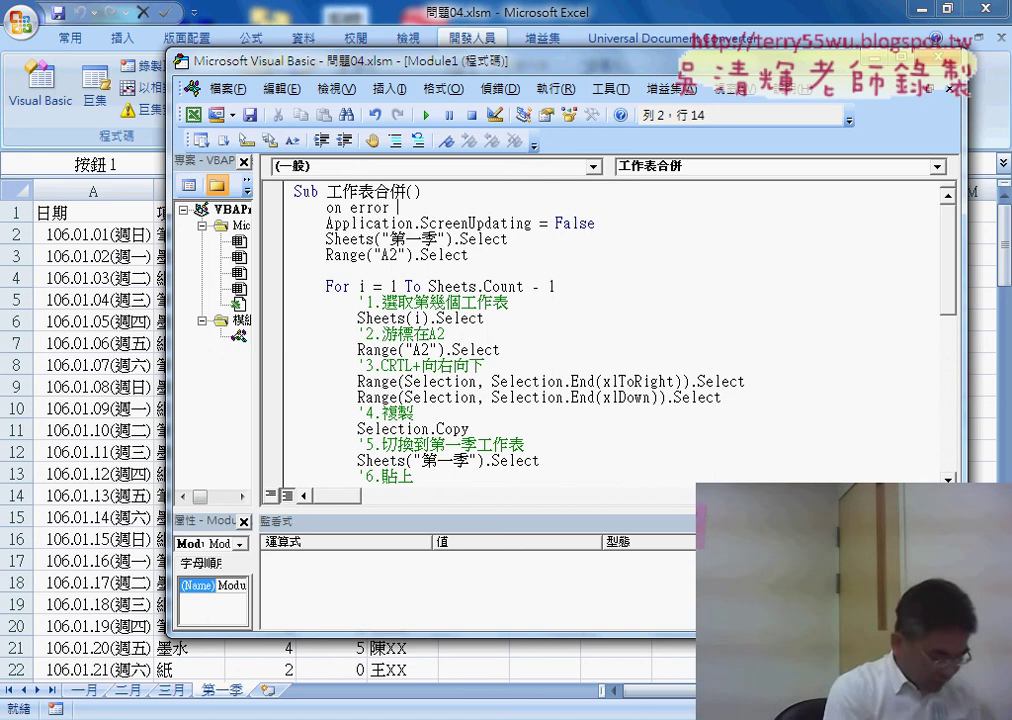
text(resu)
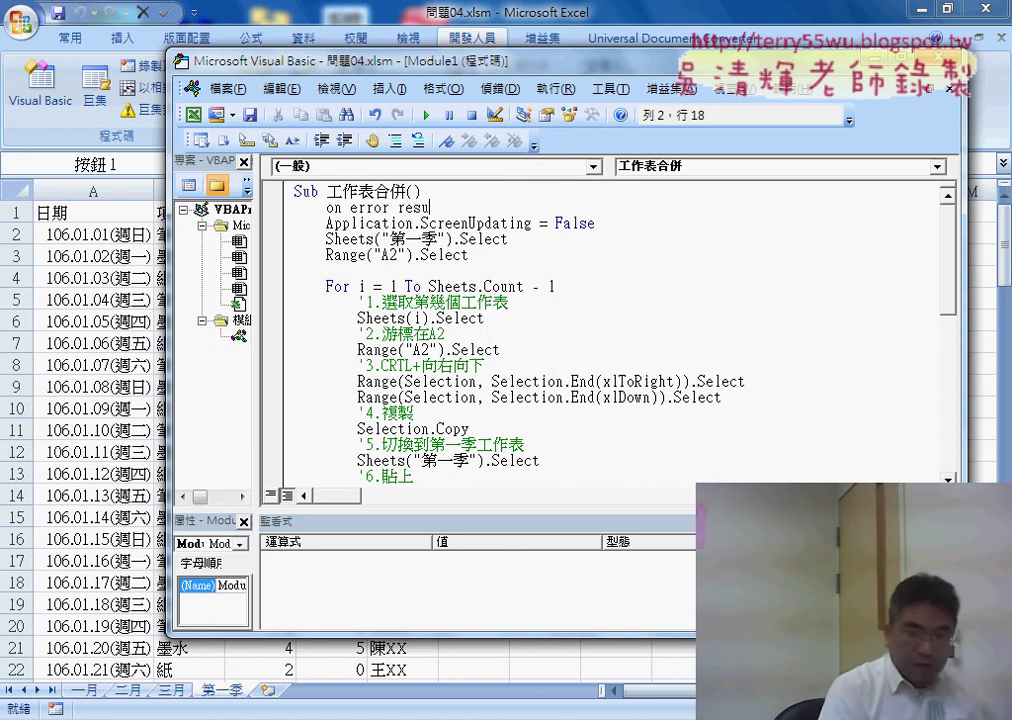
text(me)
text( n)
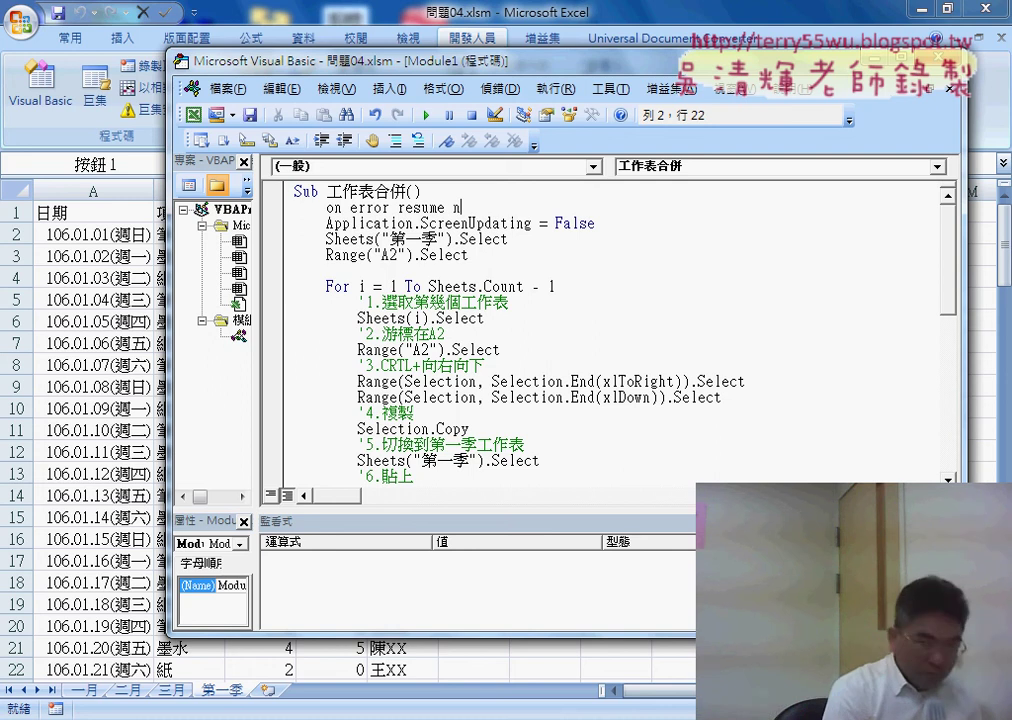
text(ext)
key(Down)
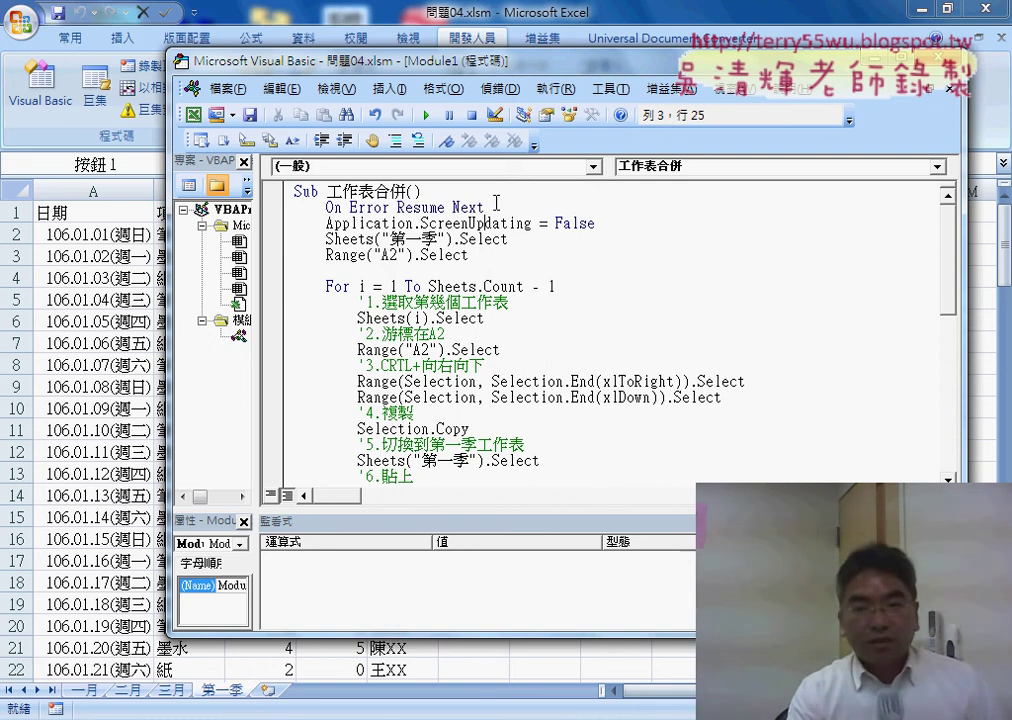
drag(495, 207, 325, 207)
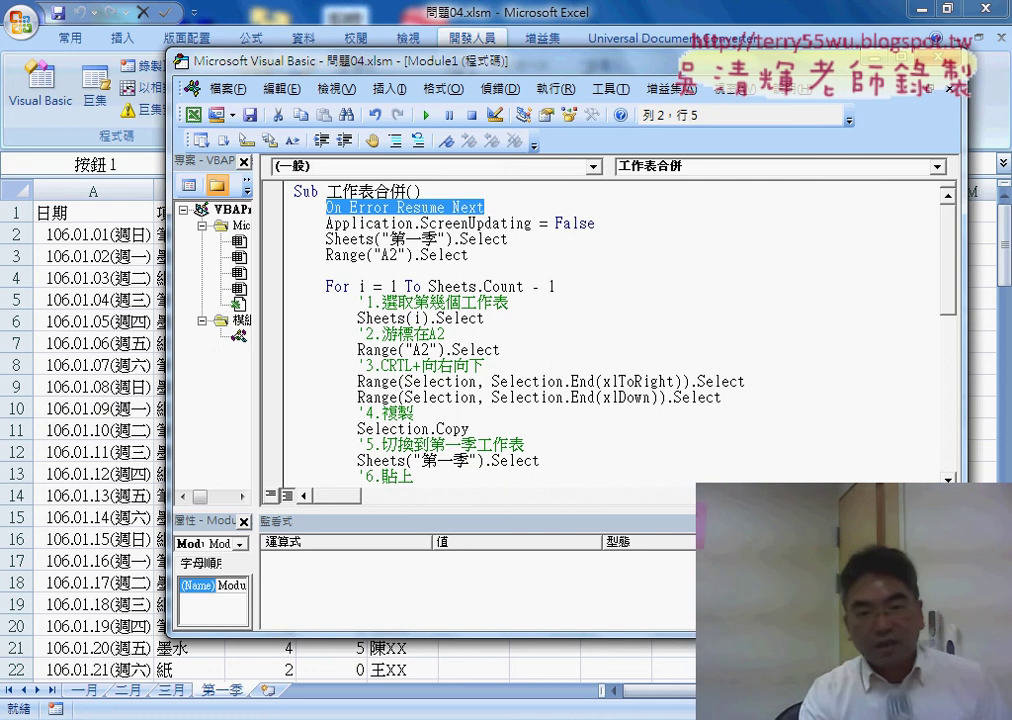
click(950, 521)
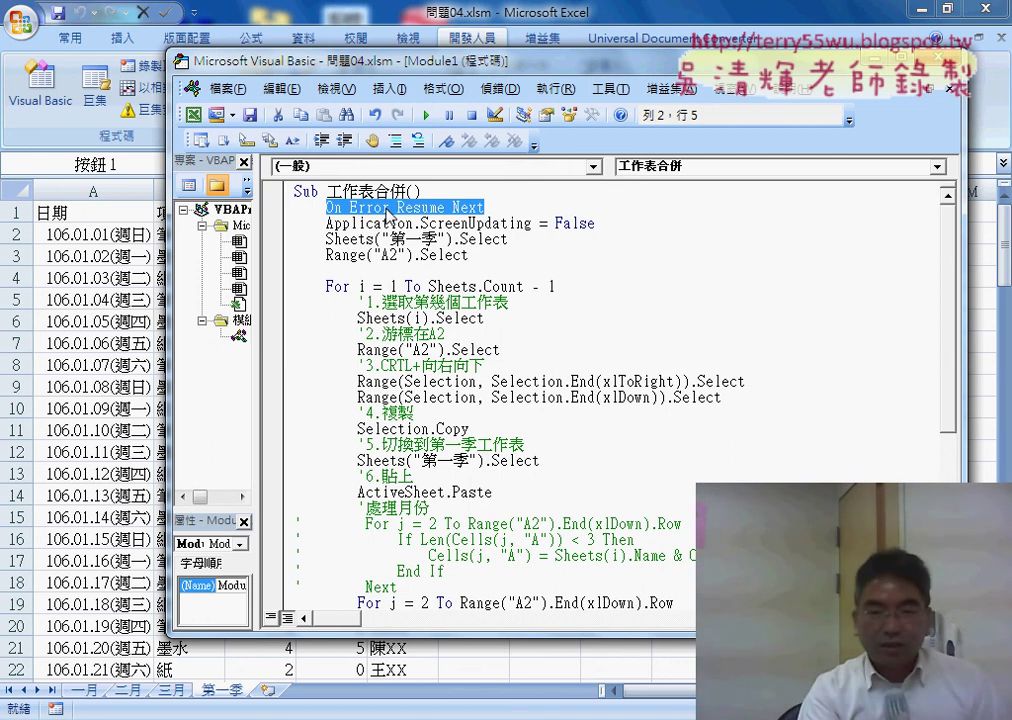
Comment out the On Error Resume Next line with a leading apostrophe
key(Left)
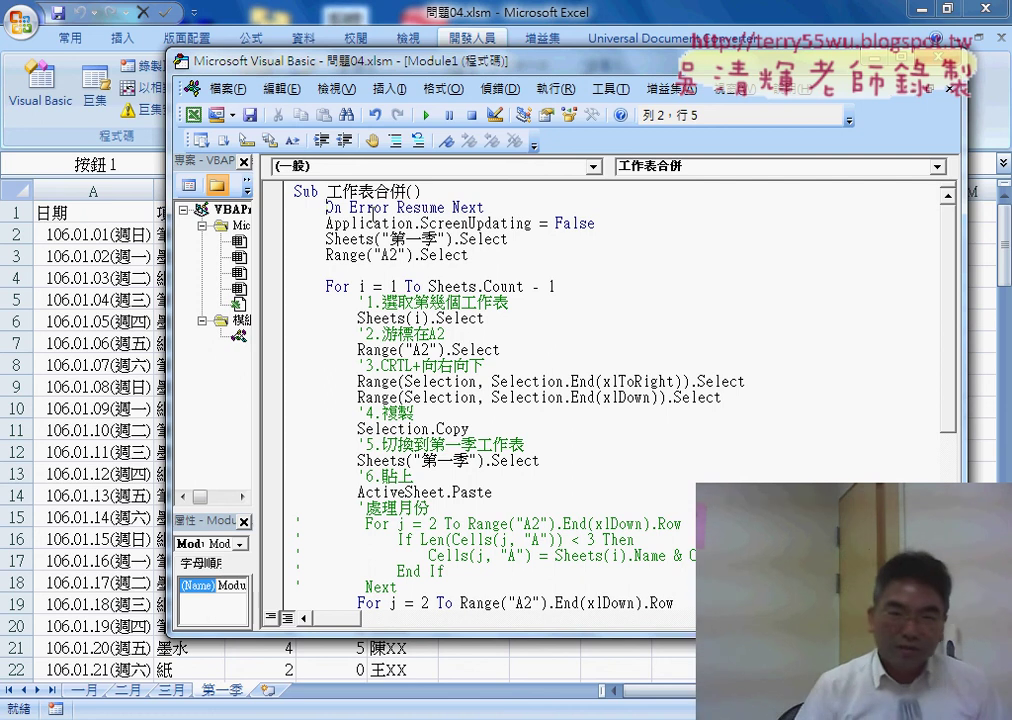
text(')
key(Down)
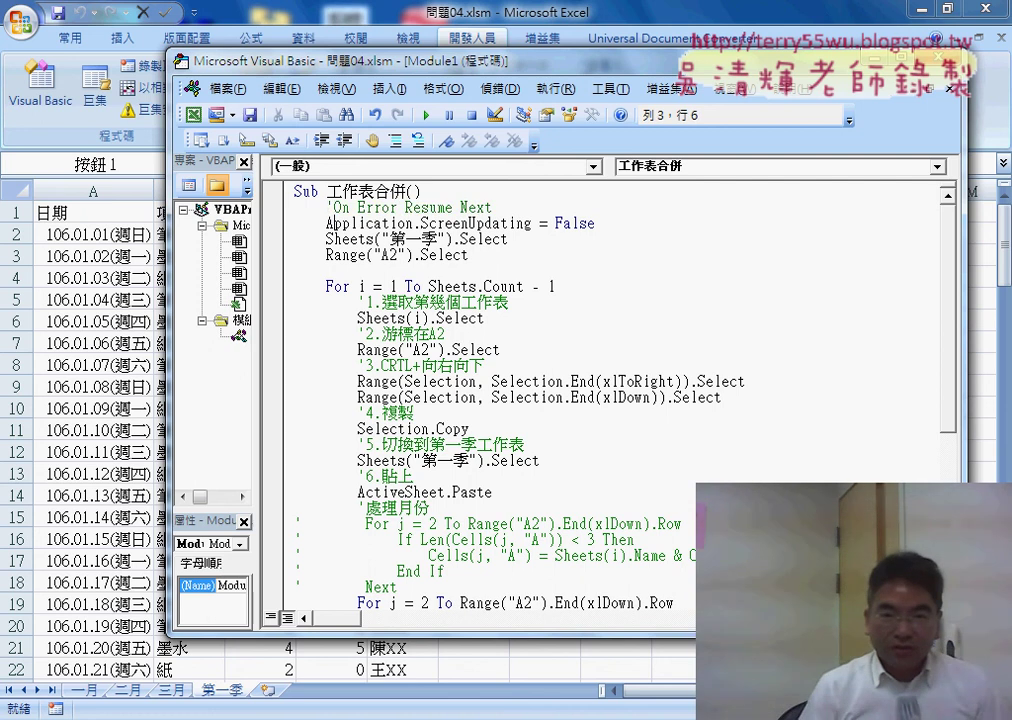
key(BackSpace)
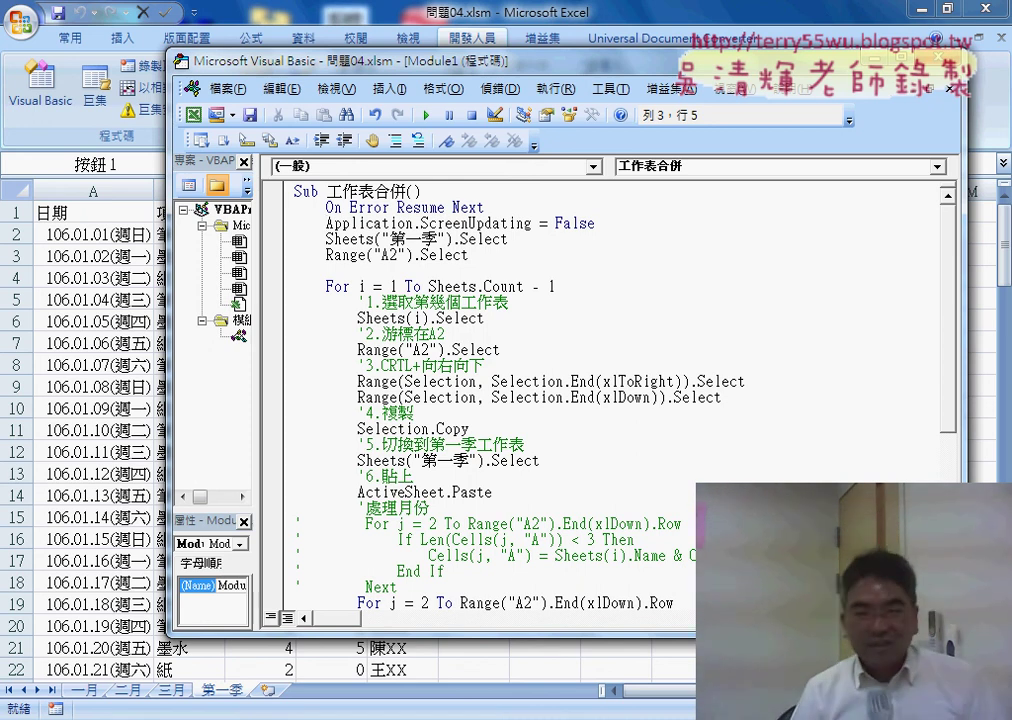
click(325, 207)
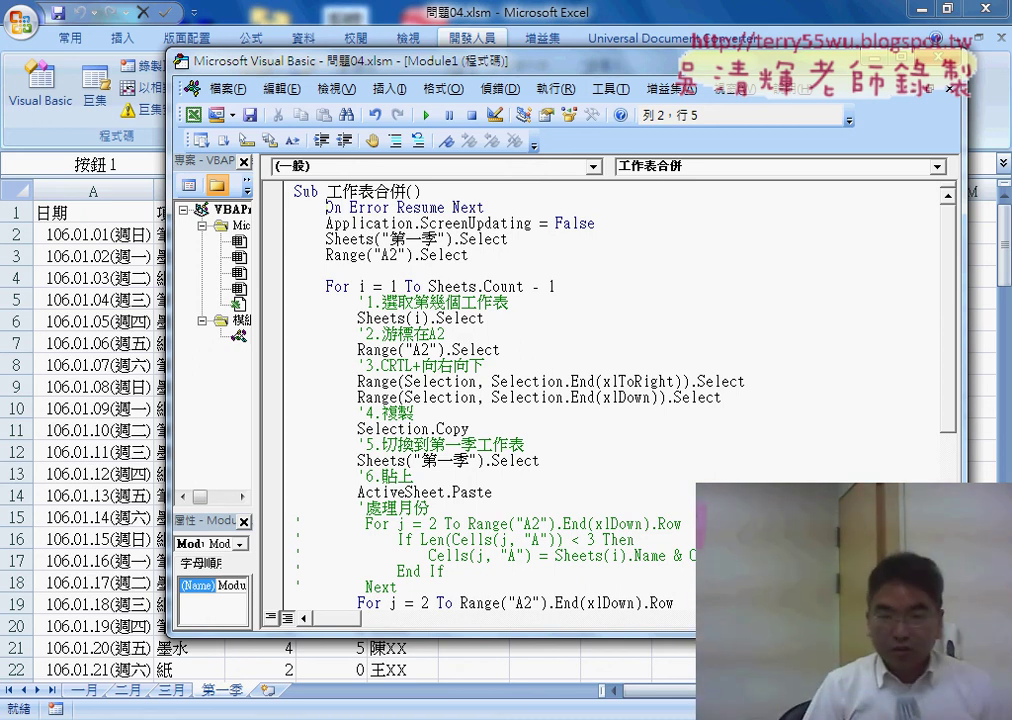
text(')
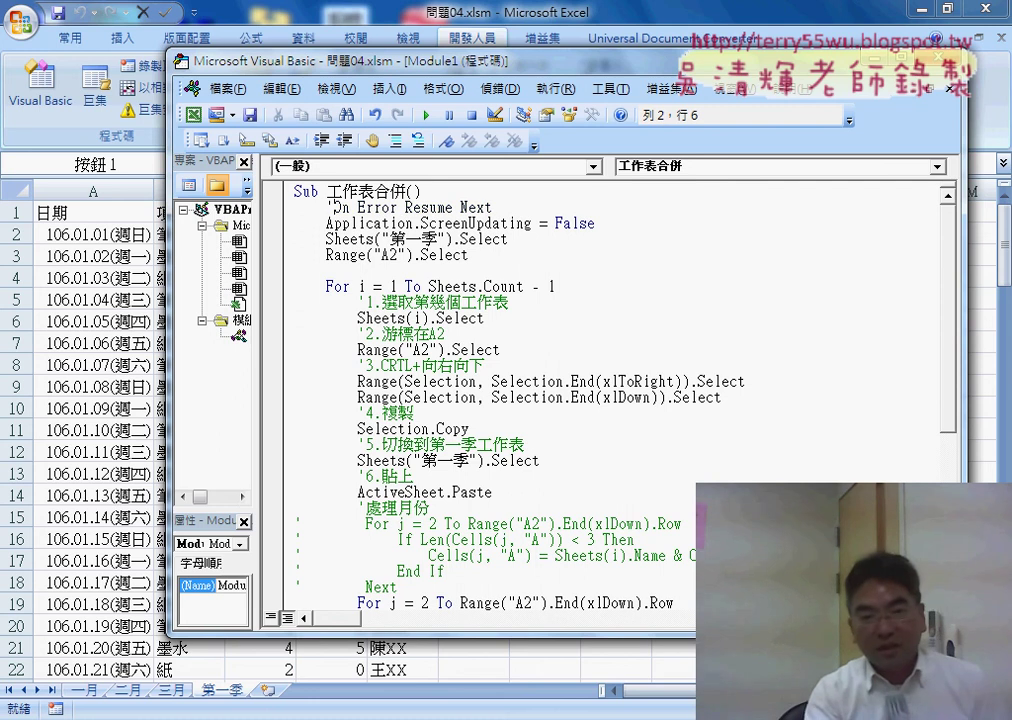
click(479, 330)
Highlight the NumberFormatLocal date-format code, then switch to the Google Drive course folder in Chrome
scroll(500, 340, down, 2)
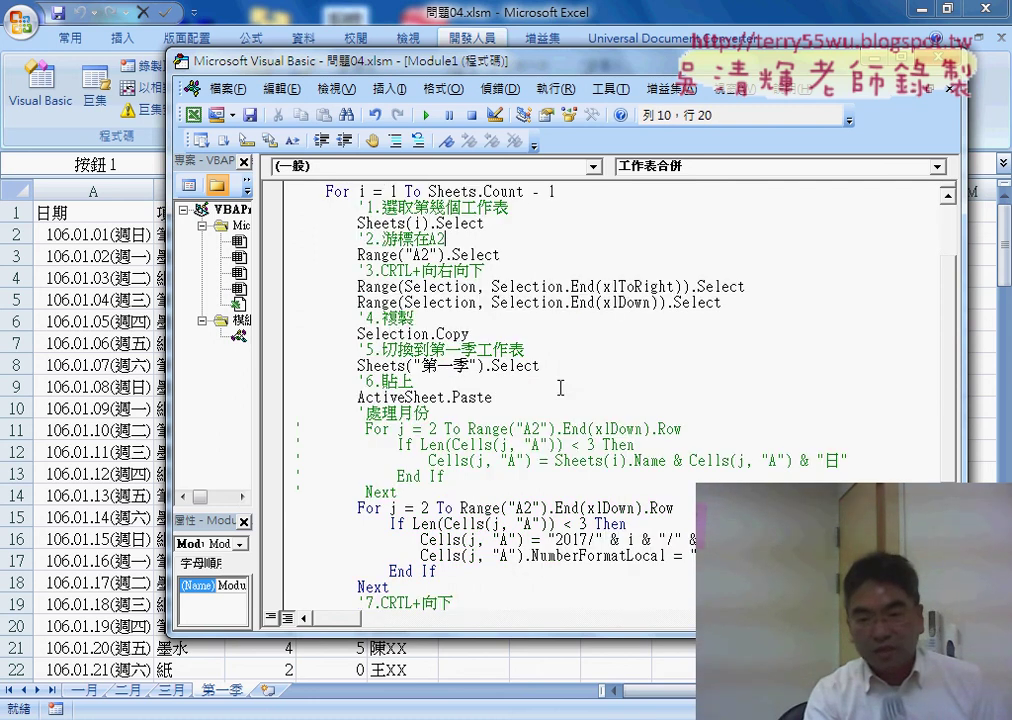
scroll(561, 390, down, 1)
drag(760, 507, 528, 507)
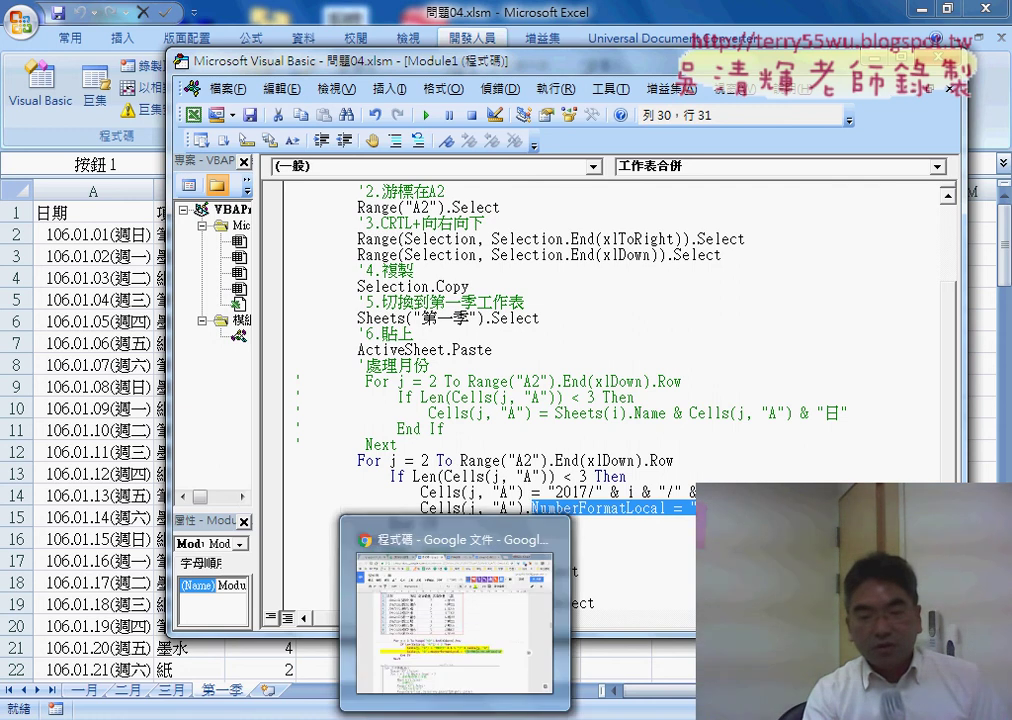
click(461, 680)
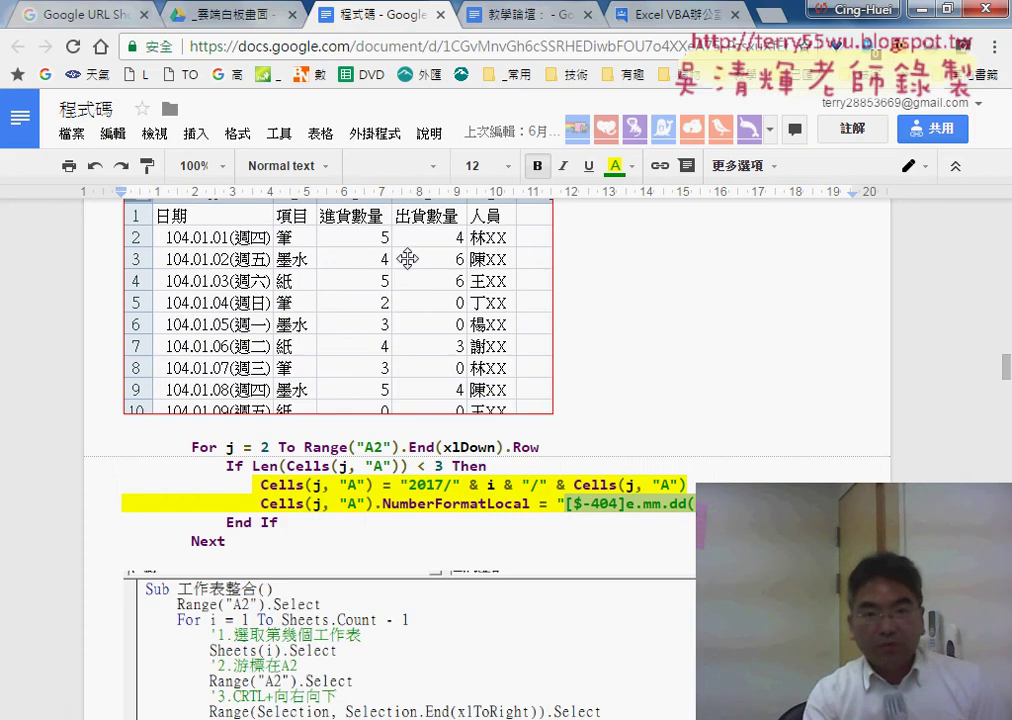
click(228, 14)
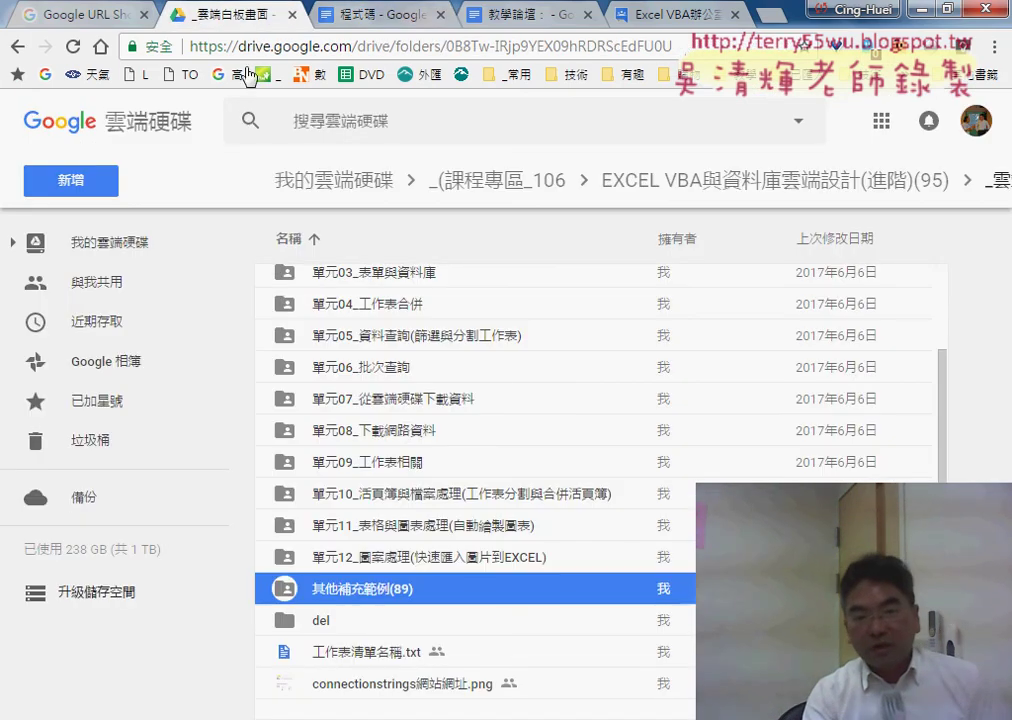
Go into 單元04_工作表合併 and 範例：104捐款明細 folders and preview 範例：104捐款明細.xlsx
scroll(427, 494, up, 1)
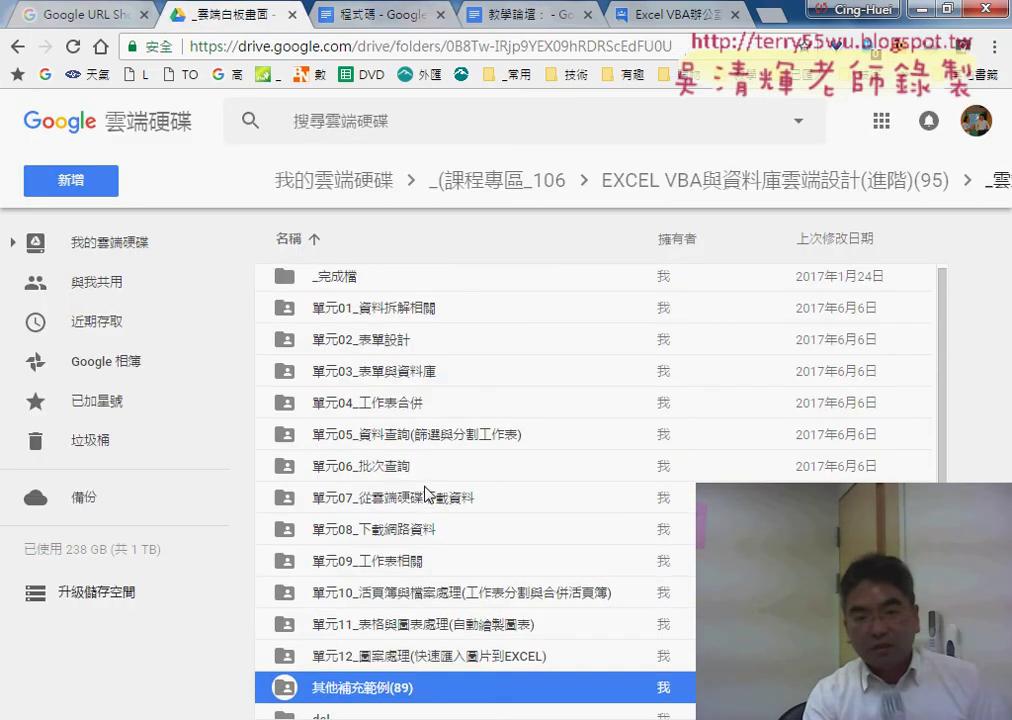
double_click(404, 410)
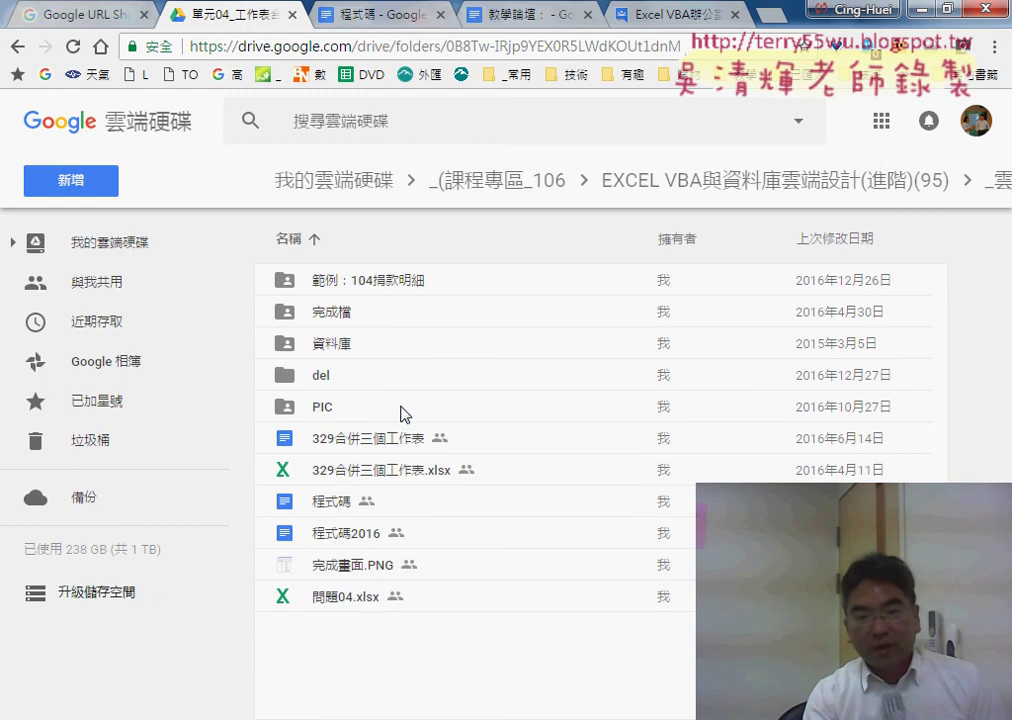
double_click(392, 284)
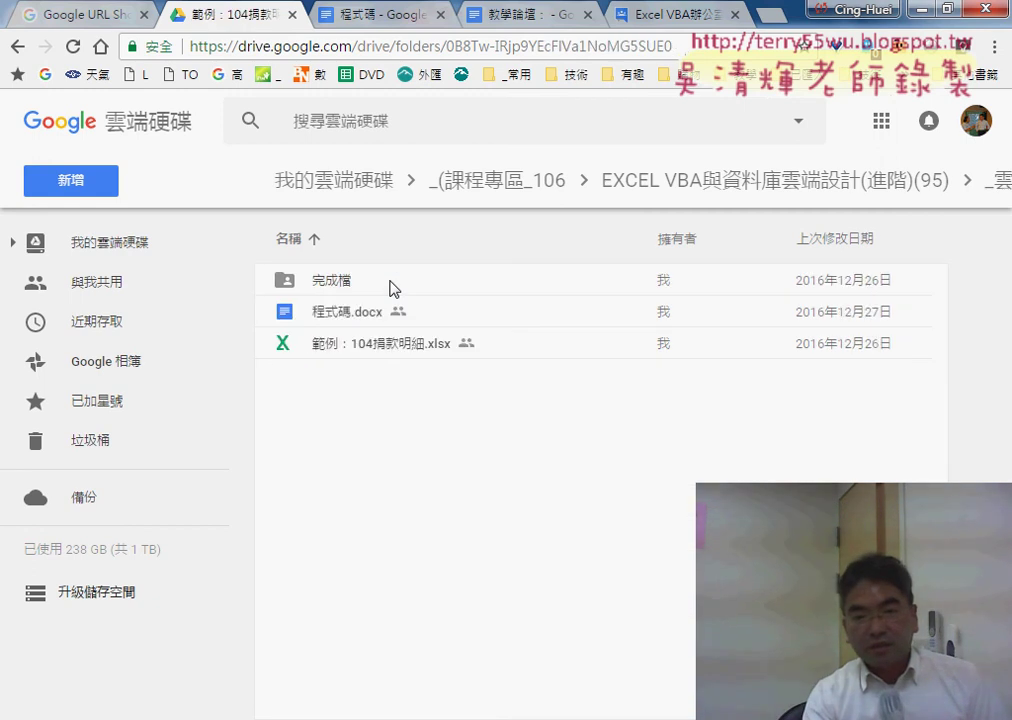
click(390, 346)
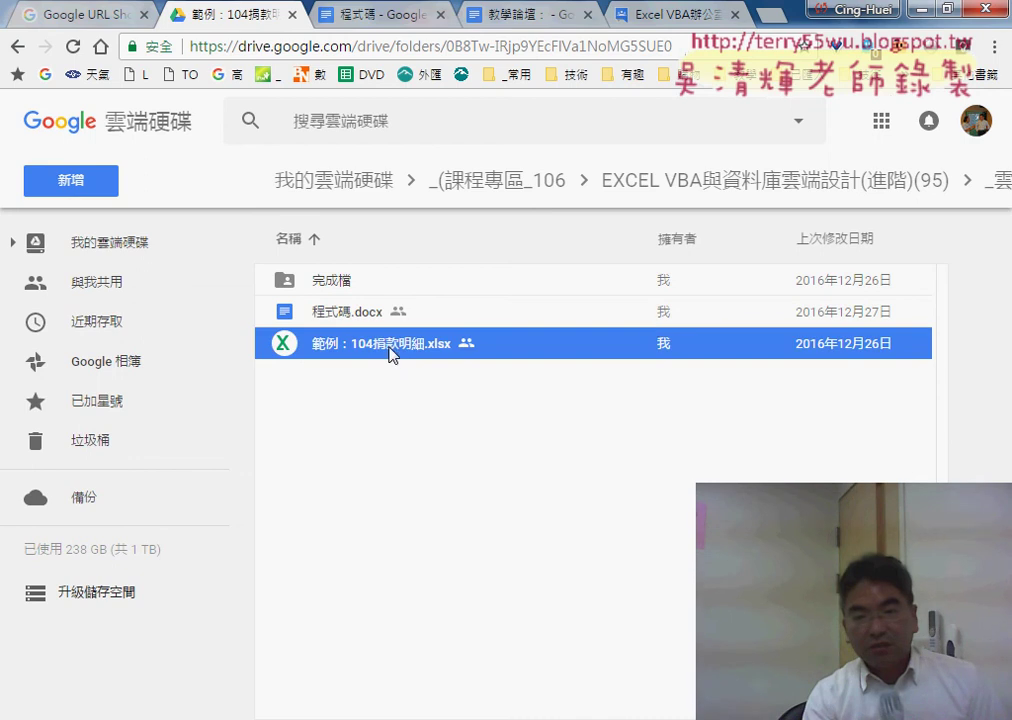
double_click(524, 346)
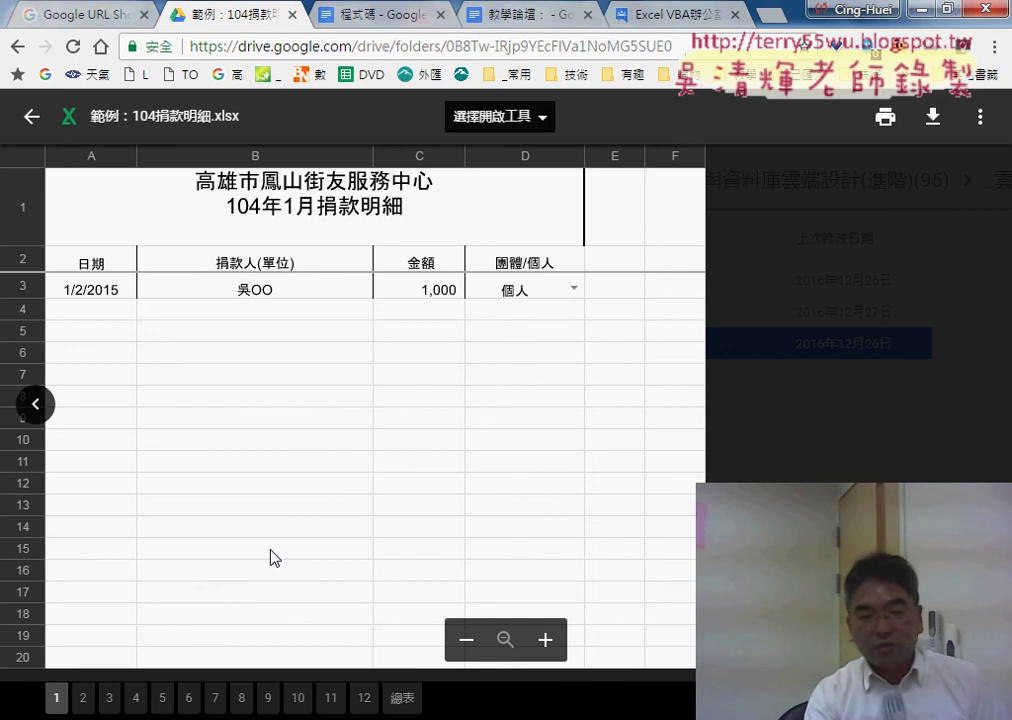
Save 範例：104捐款明細.xlsx to the desktop and open the downloaded copy in Excel
key(ctrl+s)
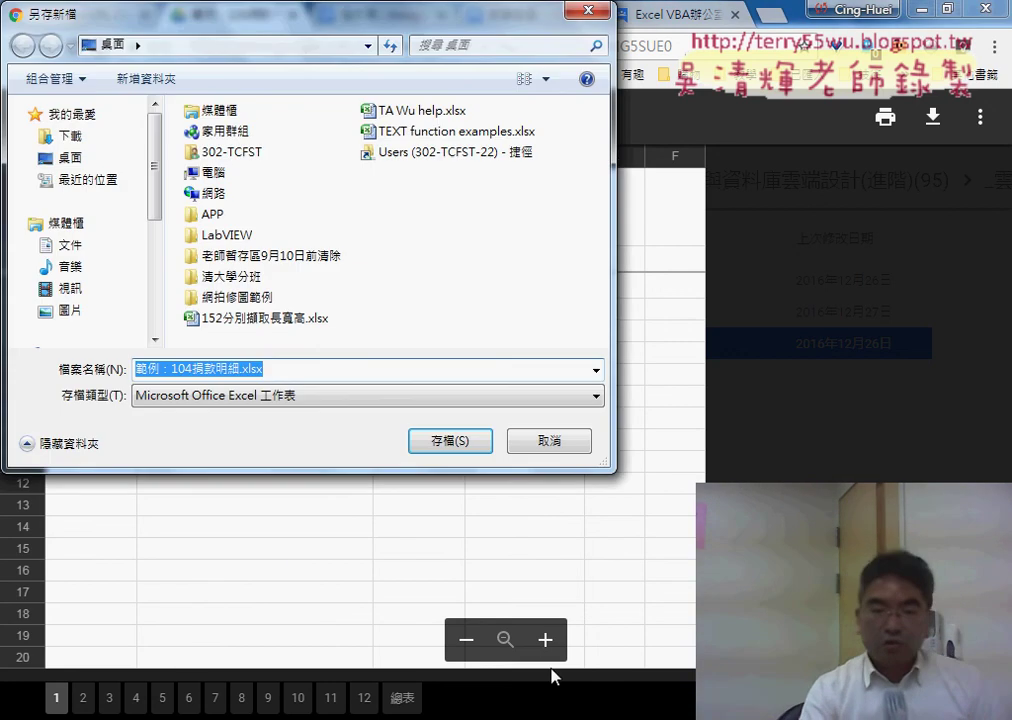
click(451, 441)
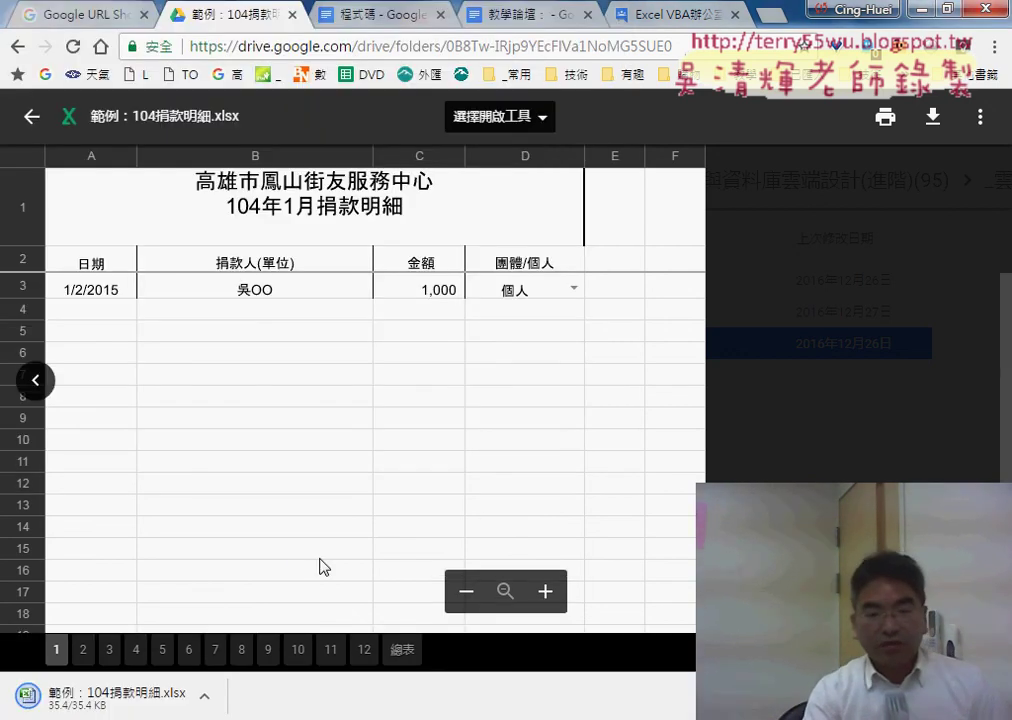
click(204, 696)
click(279, 575)
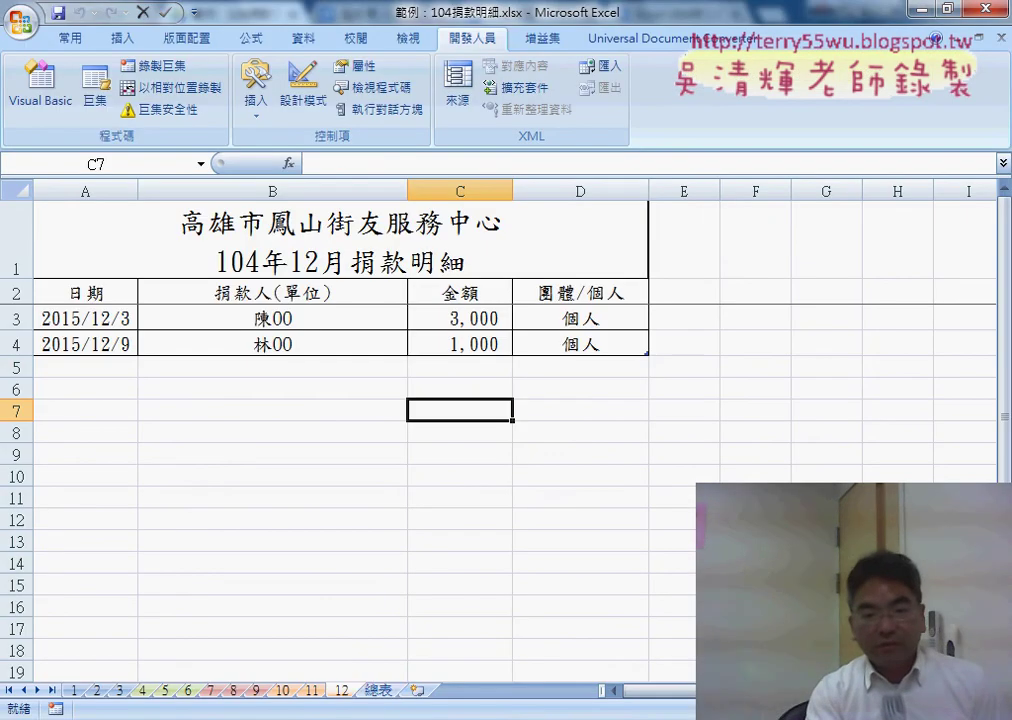
Browse monthly sheets 1 through 9, select September's rows A3:D5, then return to 總表
click(376, 690)
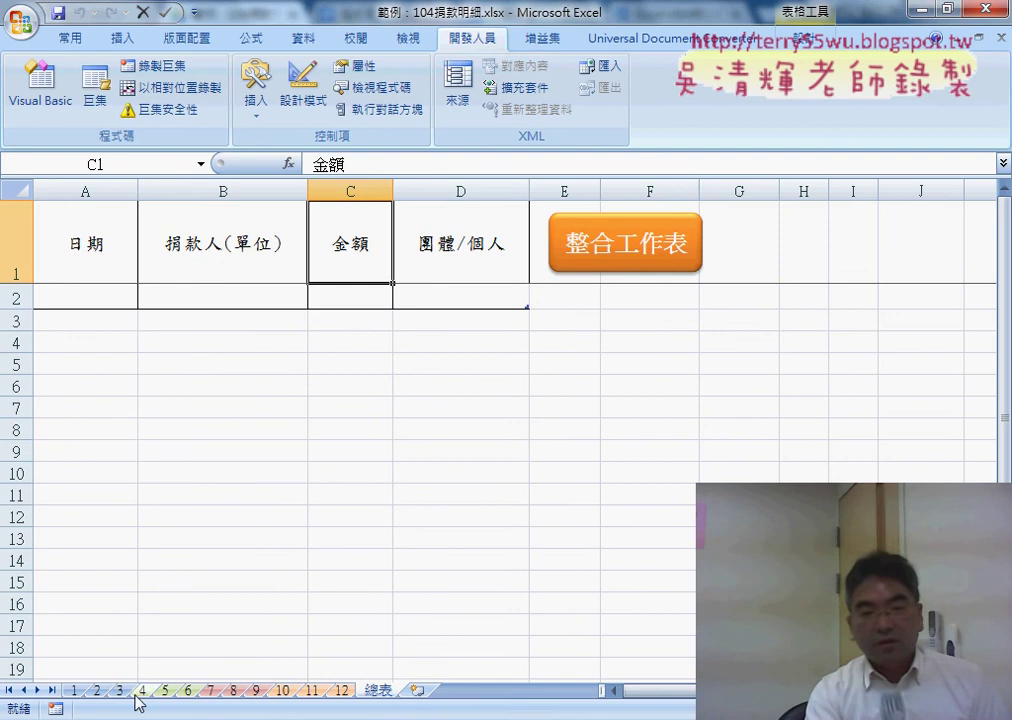
click(75, 690)
click(97, 690)
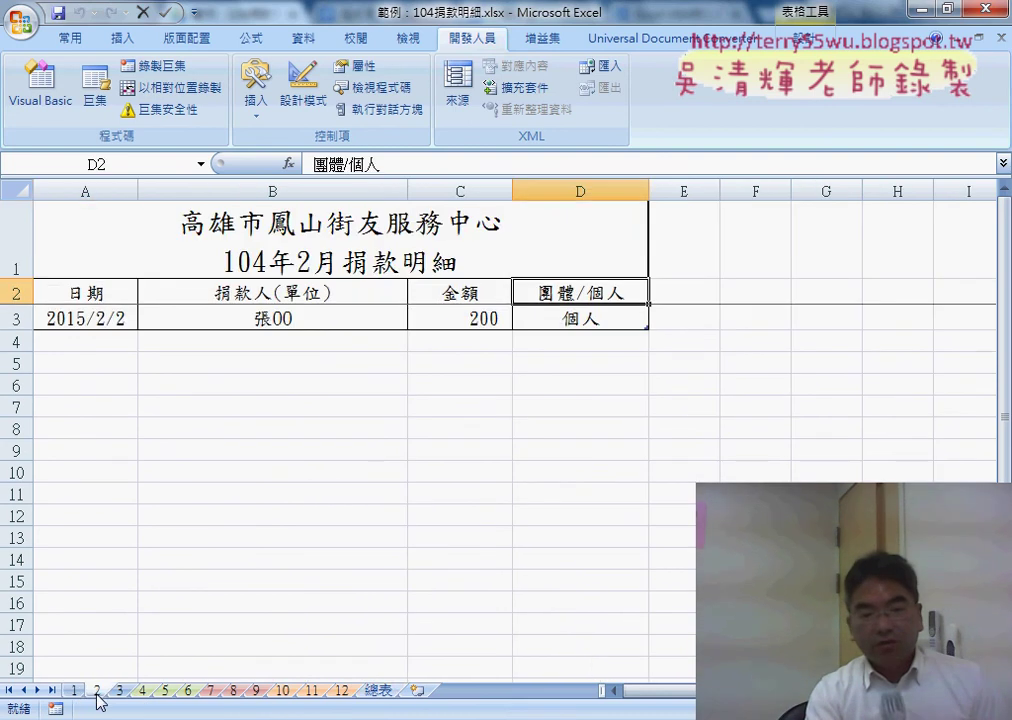
click(117, 691)
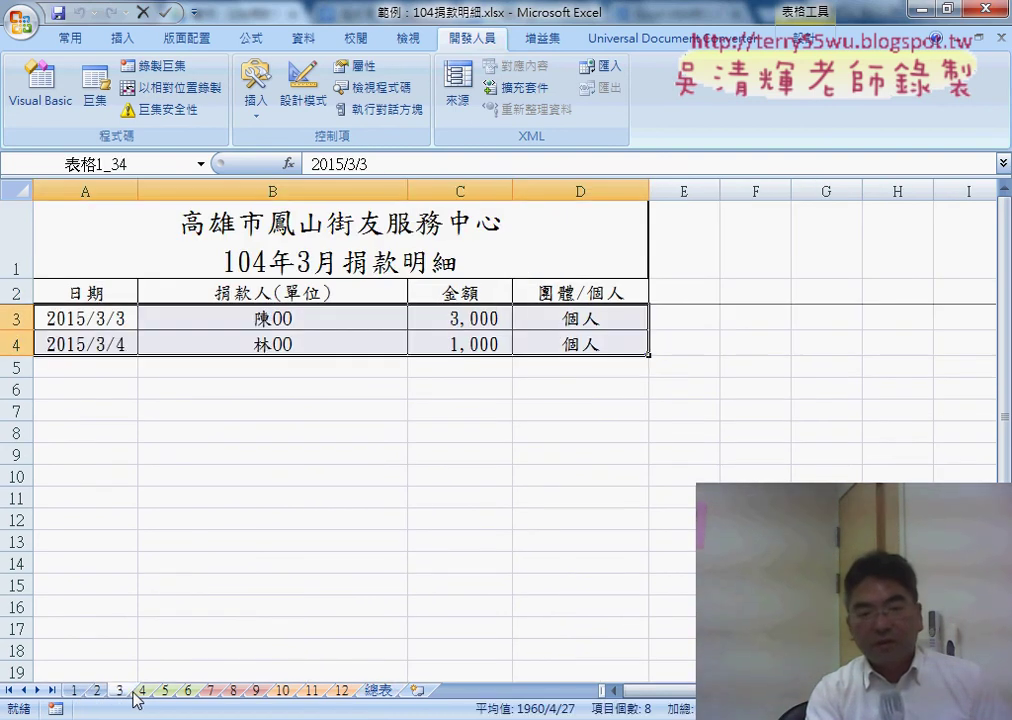
click(142, 691)
click(165, 691)
click(188, 691)
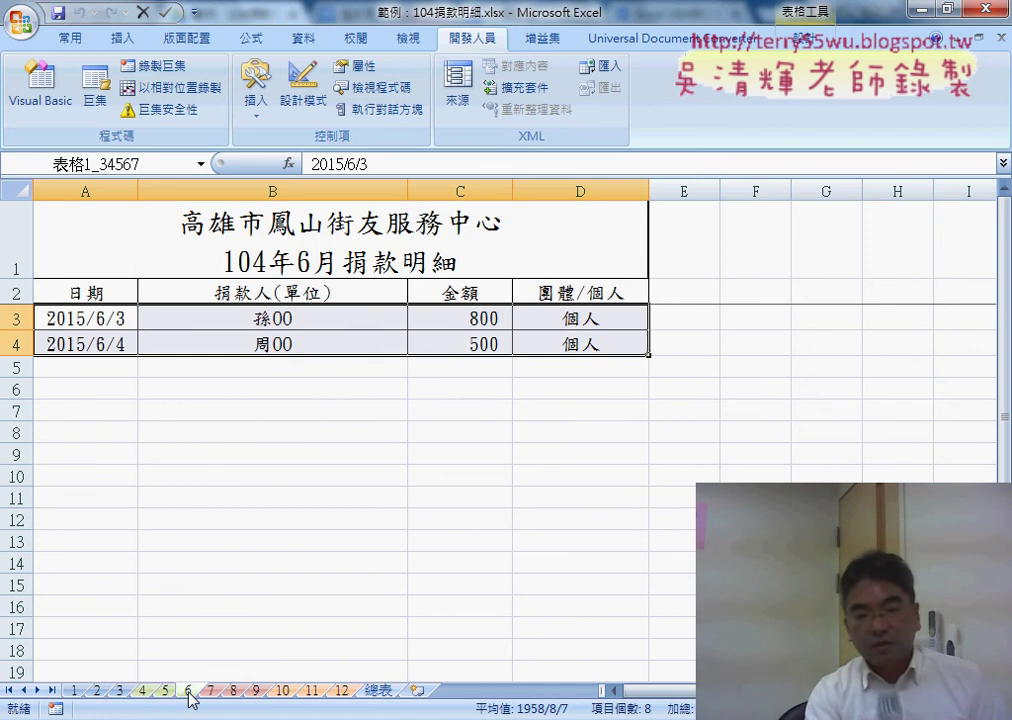
click(210, 691)
click(233, 691)
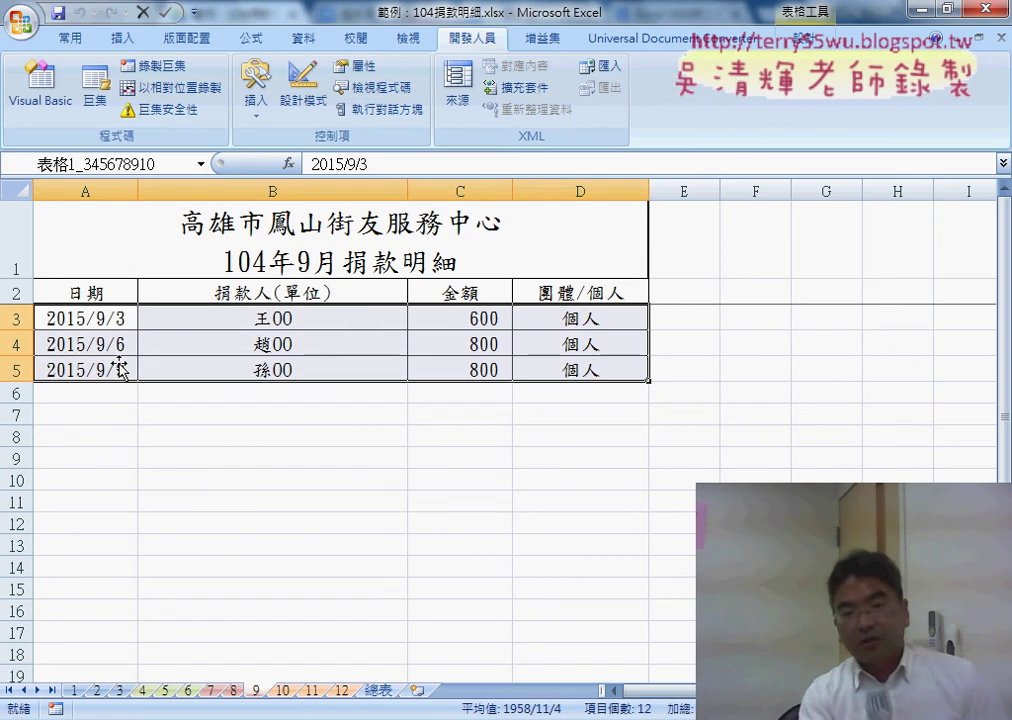
drag(85, 318, 583, 360)
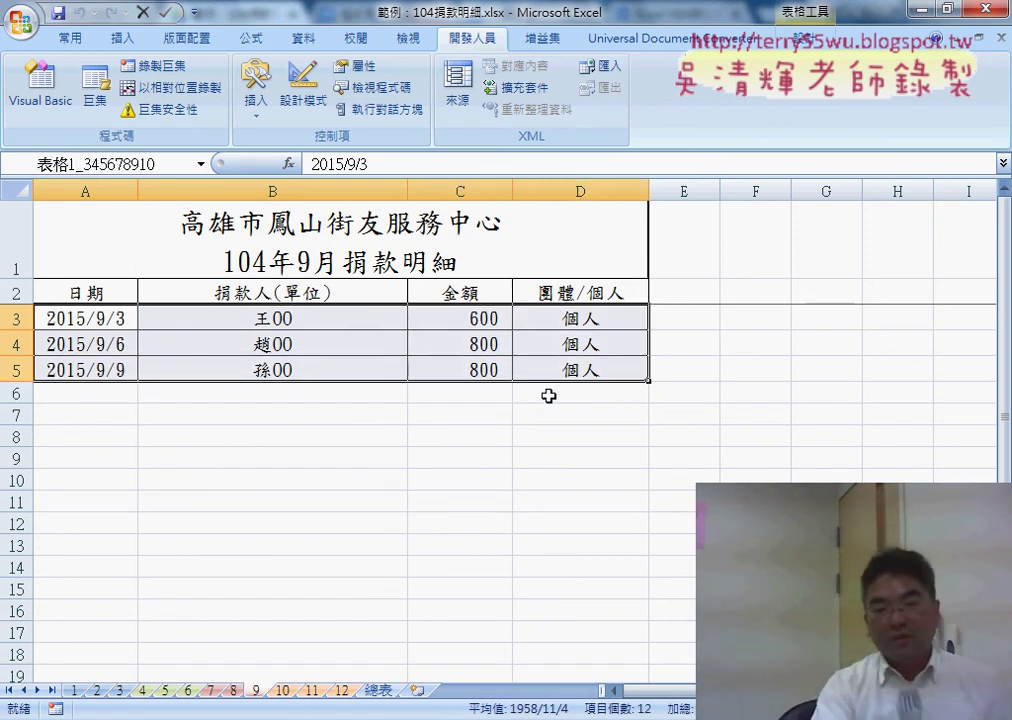
click(378, 690)
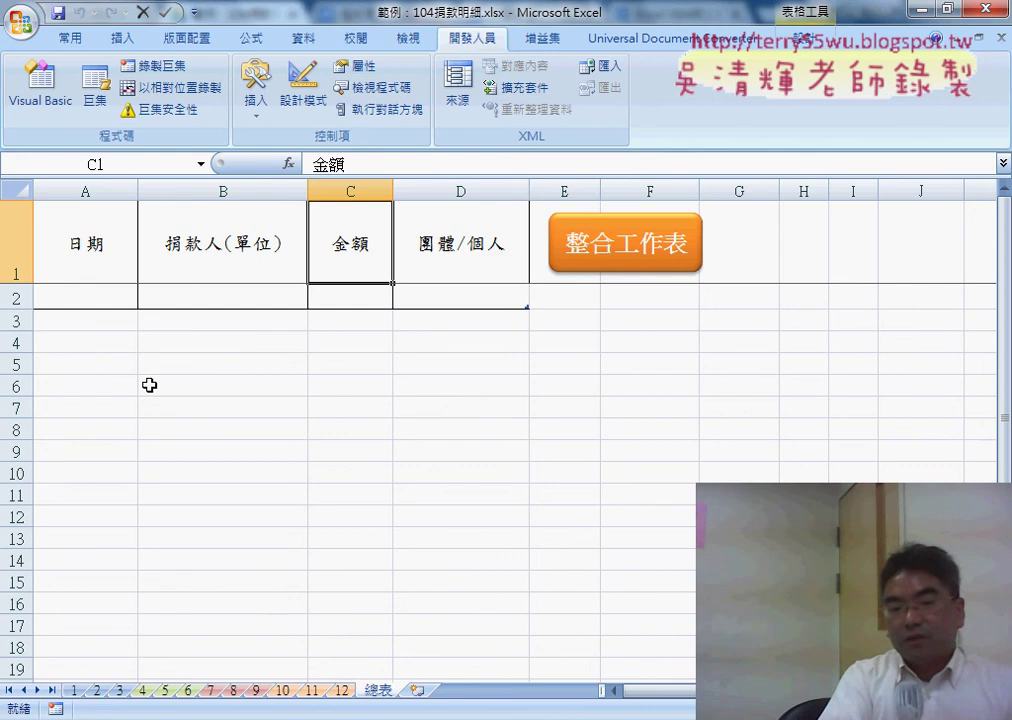
Select sheet 1's single donation row A3:D3 and compare it with the 總表 sheet
click(76, 689)
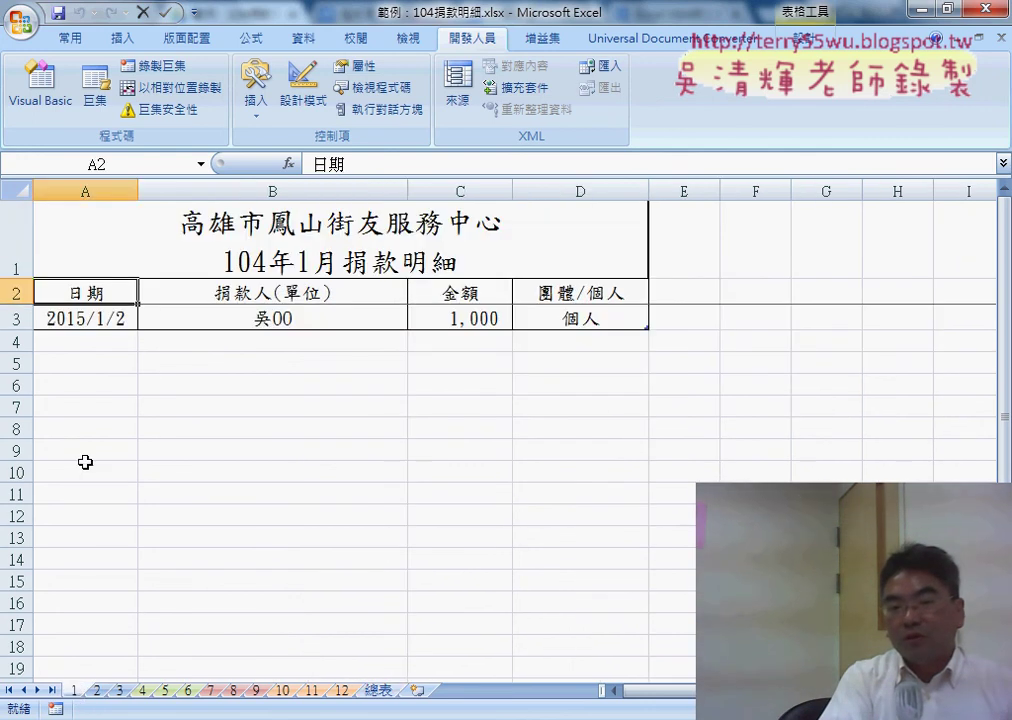
drag(84, 320, 583, 322)
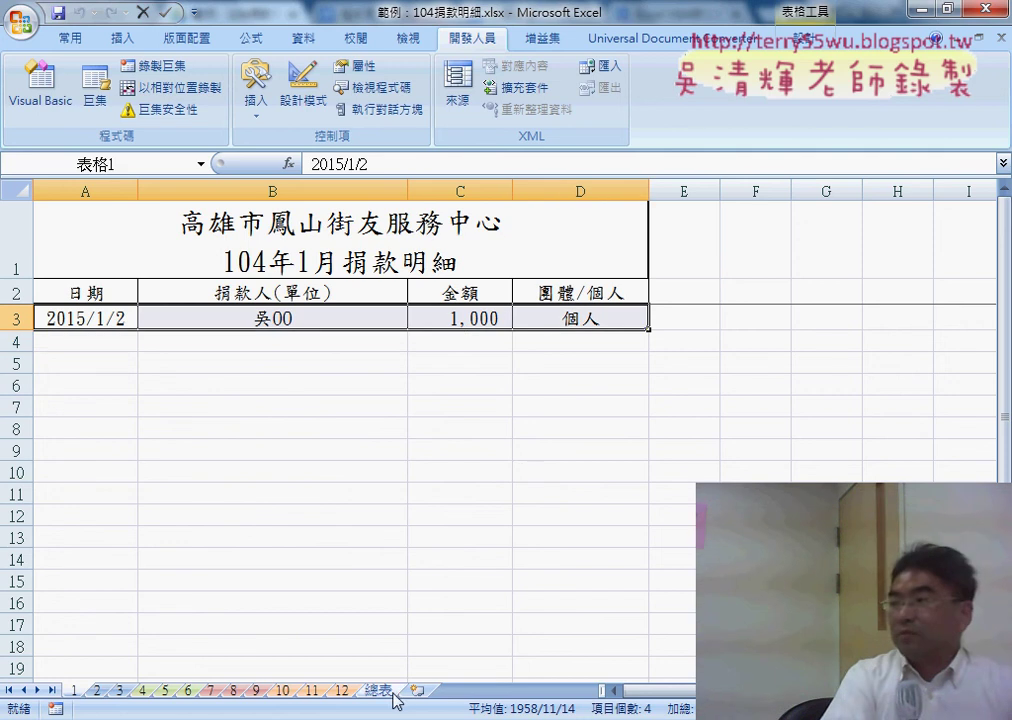
click(381, 690)
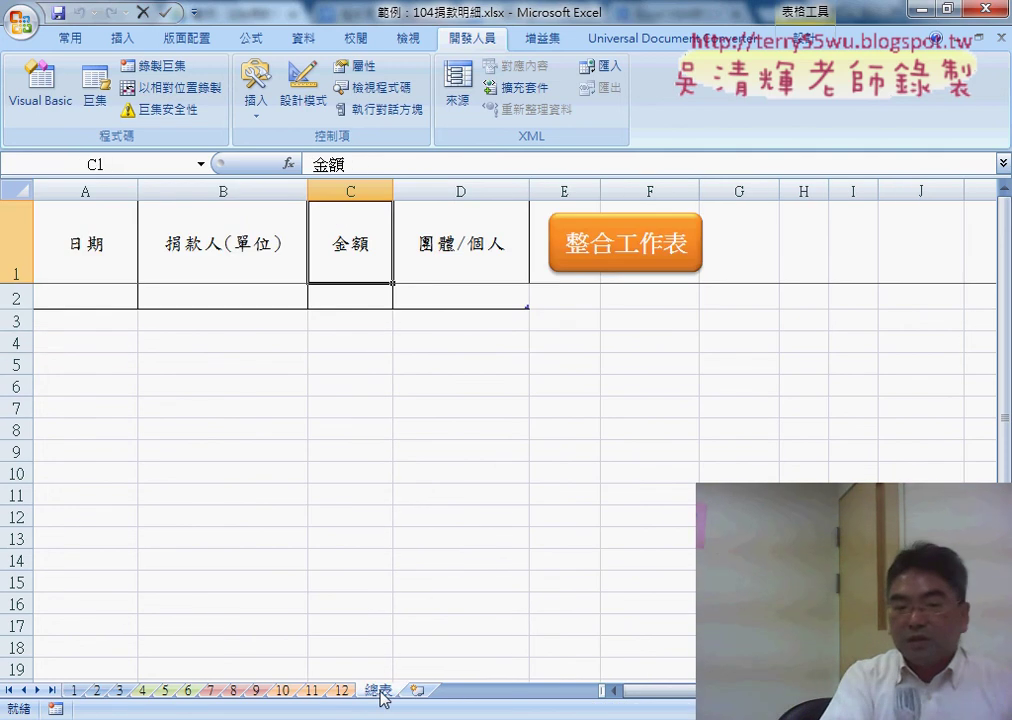
click(76, 690)
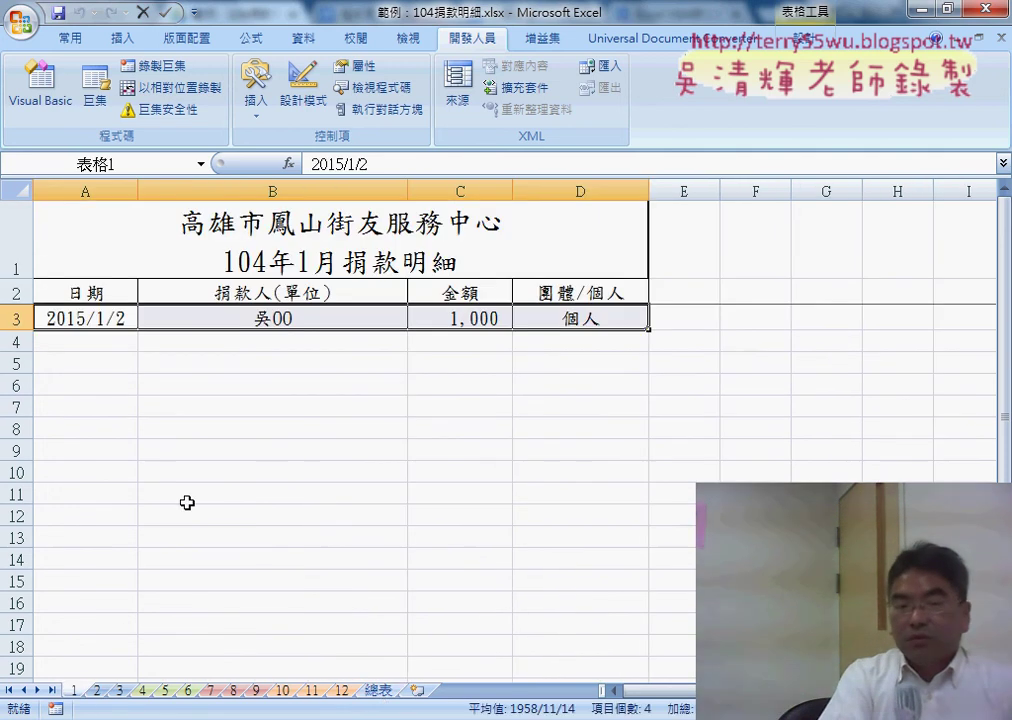
From A3, extend the selection with Ctrl+Shift+Right and Ctrl+Shift+Down to row 1048576
click(86, 318)
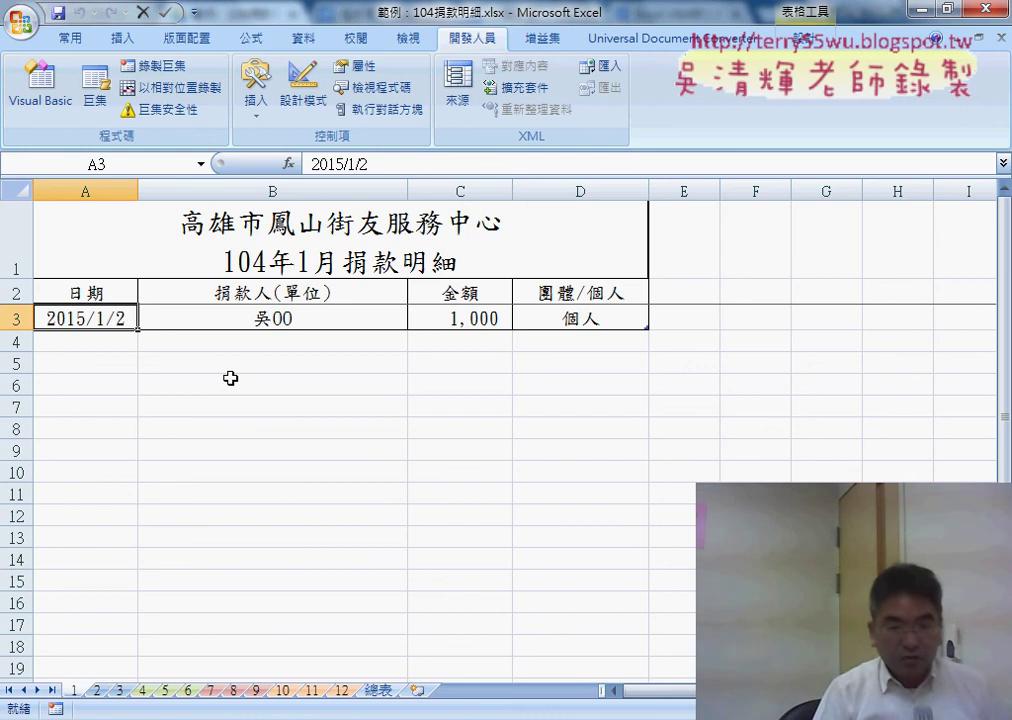
key(ctrl+shift+Right)
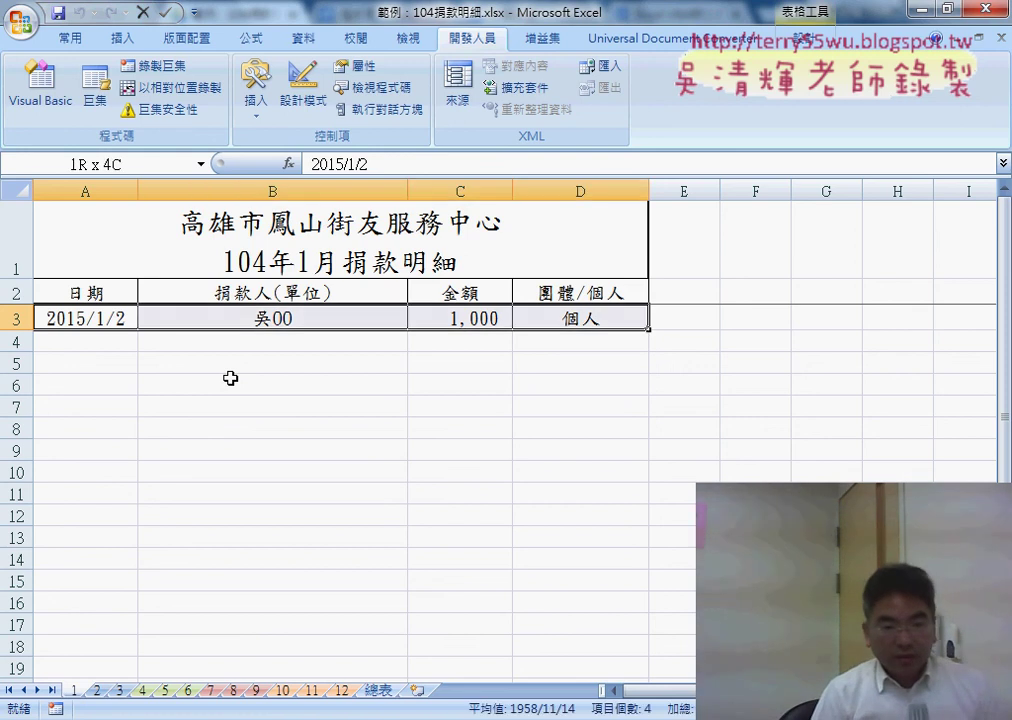
key(ctrl+shift+Down)
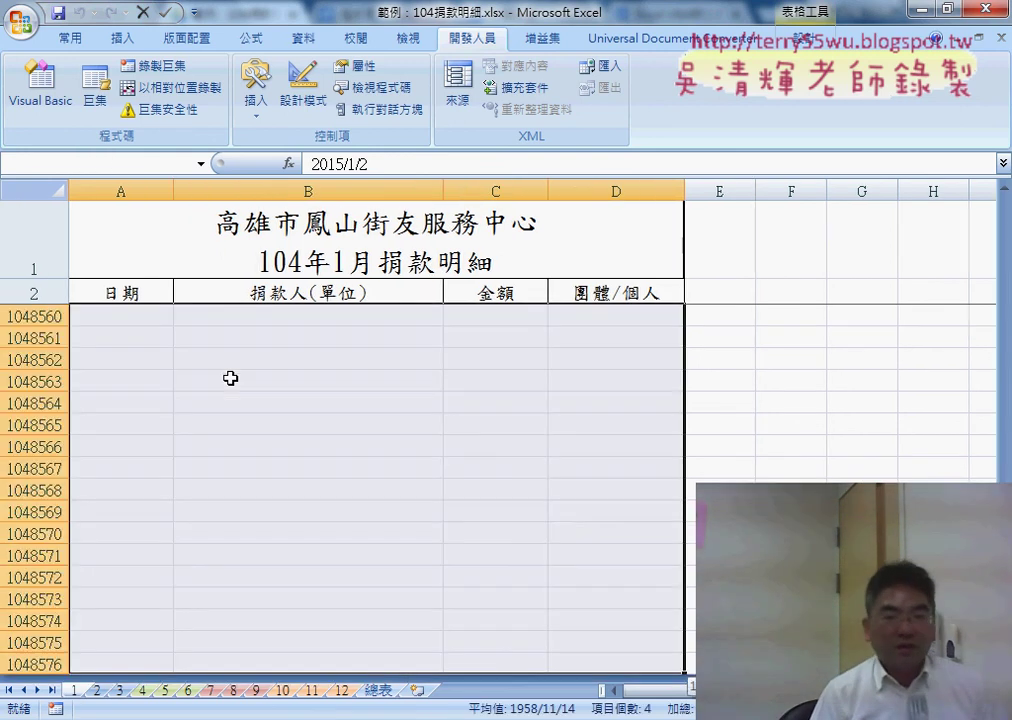
key(ctrl+shift+Up)
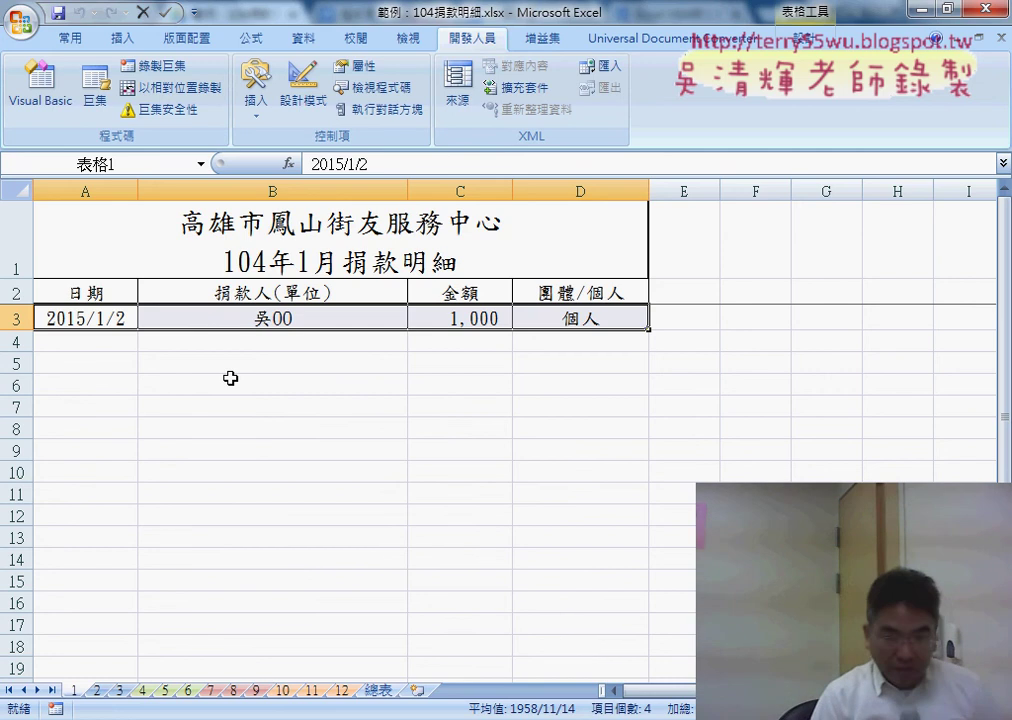
key(ctrl+shift+Down)
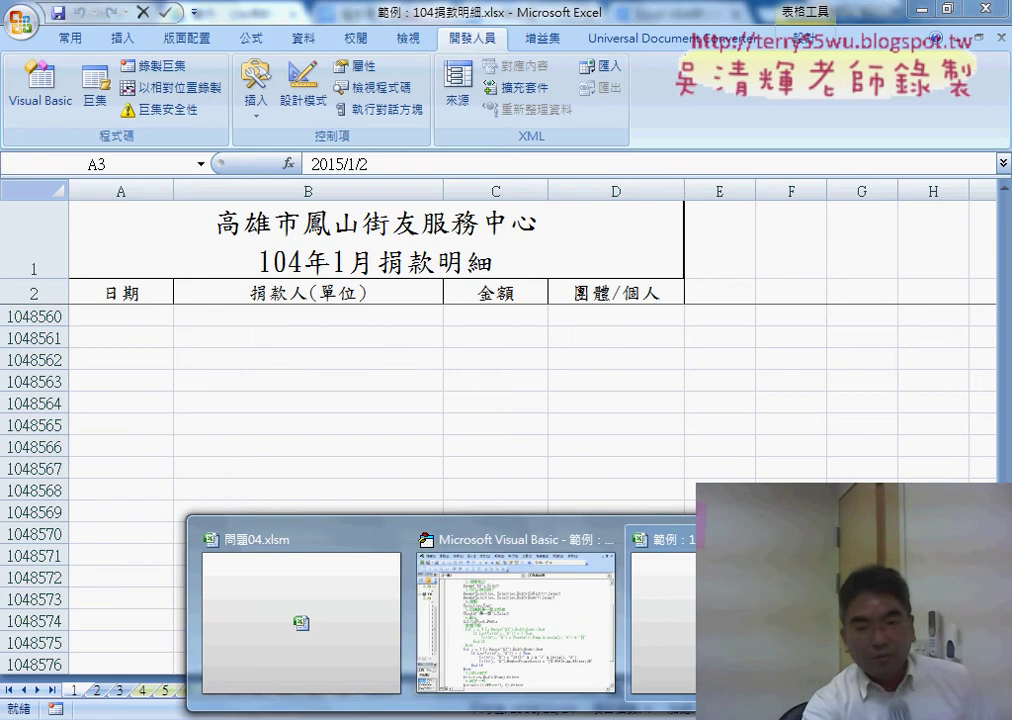
Highlight the macro's xlDown extend-downward line in the VBA editor
click(533, 633)
scroll(520, 340, up, 2)
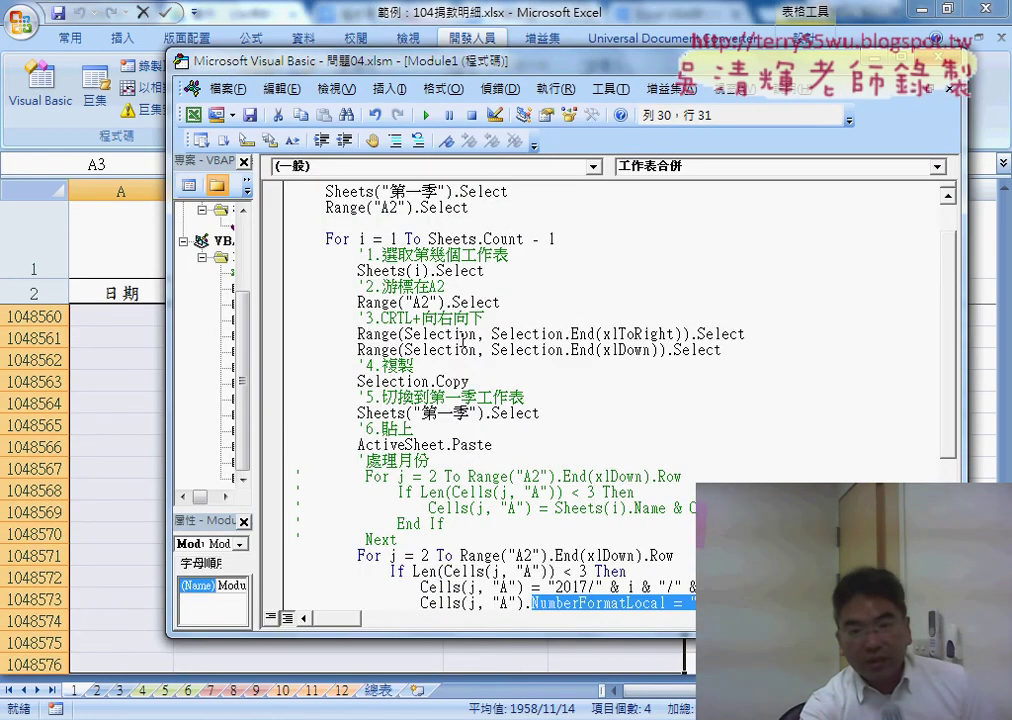
mouse_move(360, 334)
mouse_down()
mouse_move(748, 334)
mouse_move(280, 352)
mouse_up()
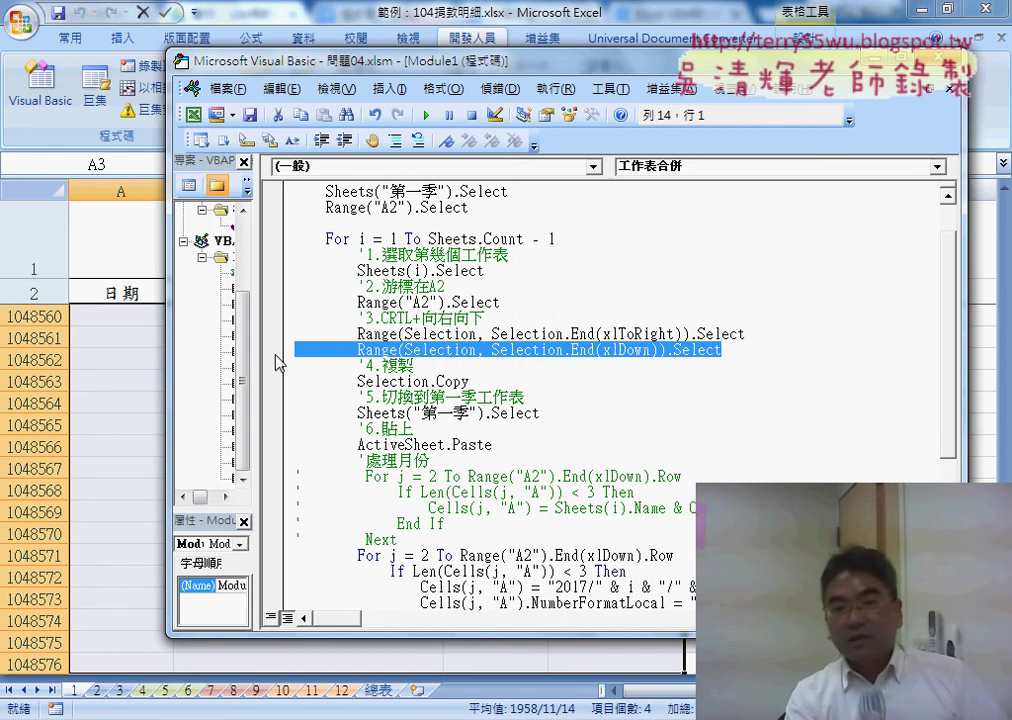
Back on sheet 1, clear the long selection and return to cell A3 at the top
click(432, 12)
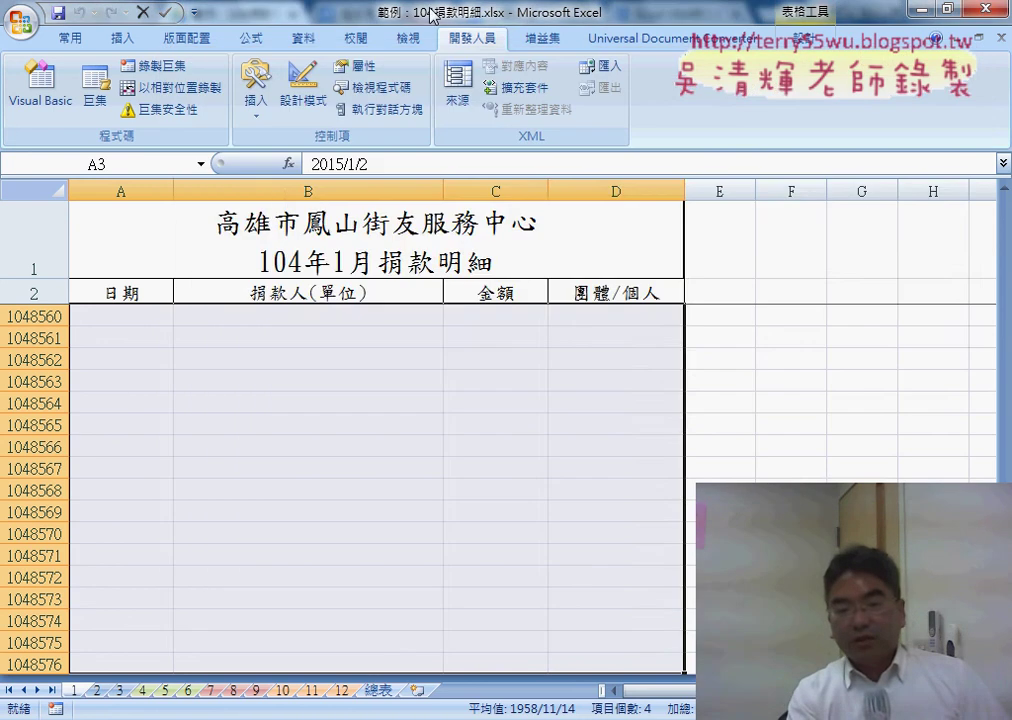
click(376, 690)
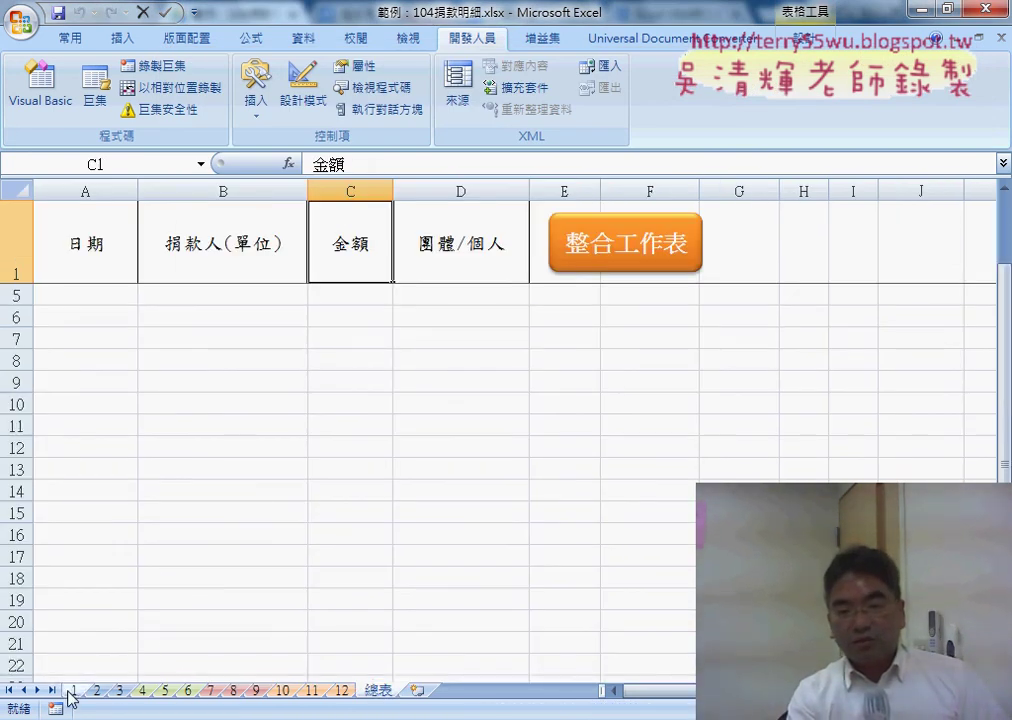
click(72, 691)
scroll(133, 599, up, 2)
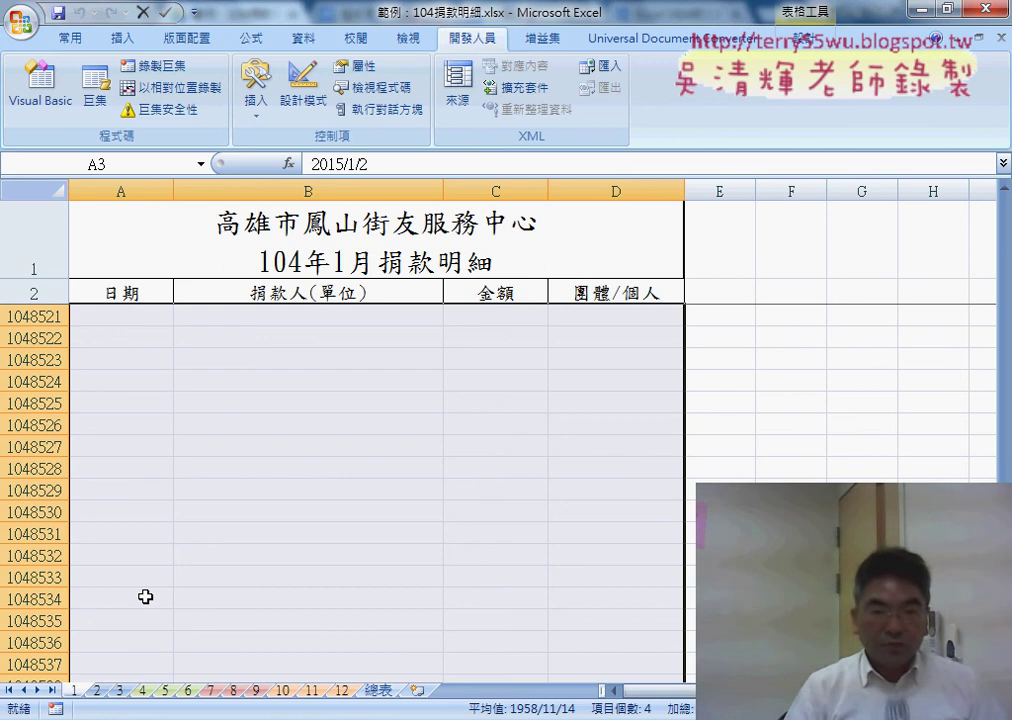
key(Up)
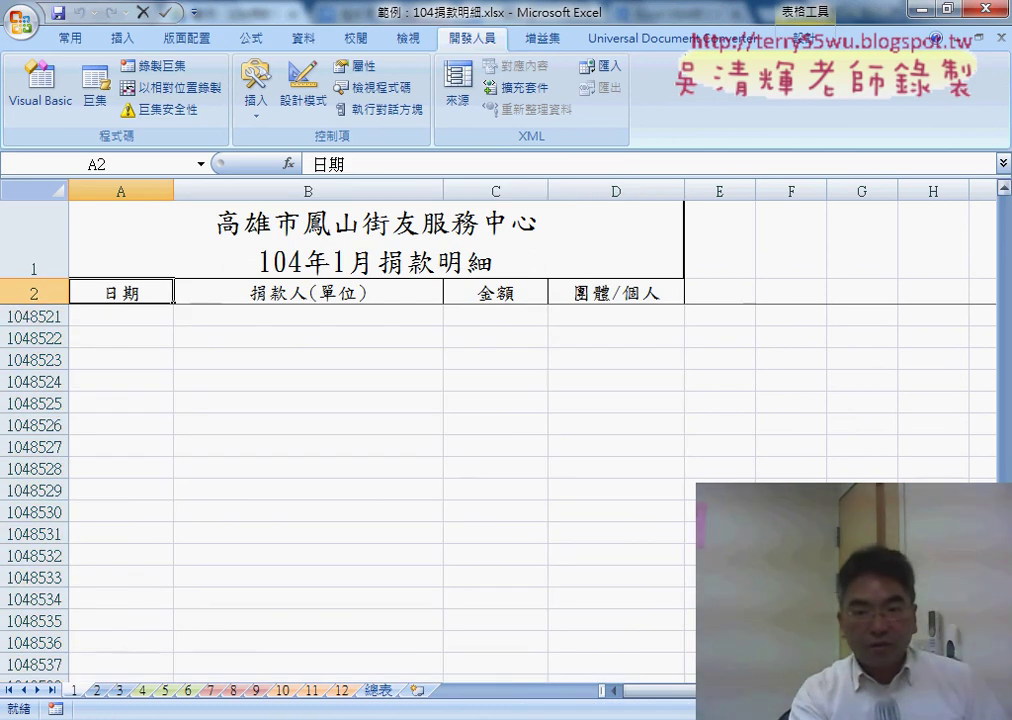
scroll(233, 297, up, 20)
scroll(233, 297, up, 20)
scroll(233, 297, up, 15)
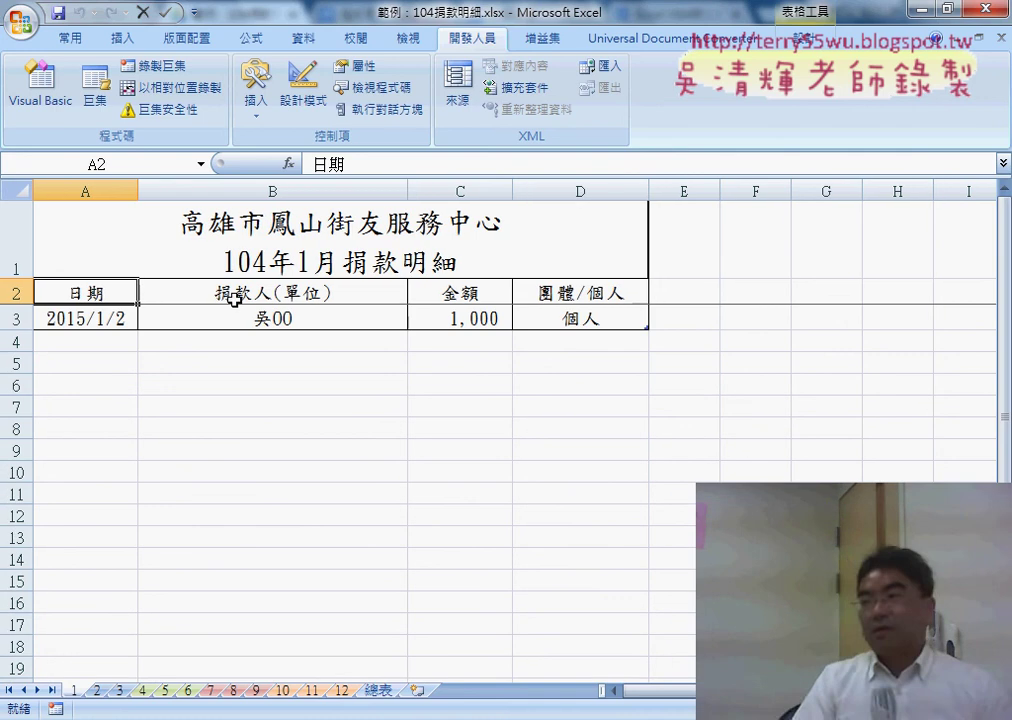
click(90, 317)
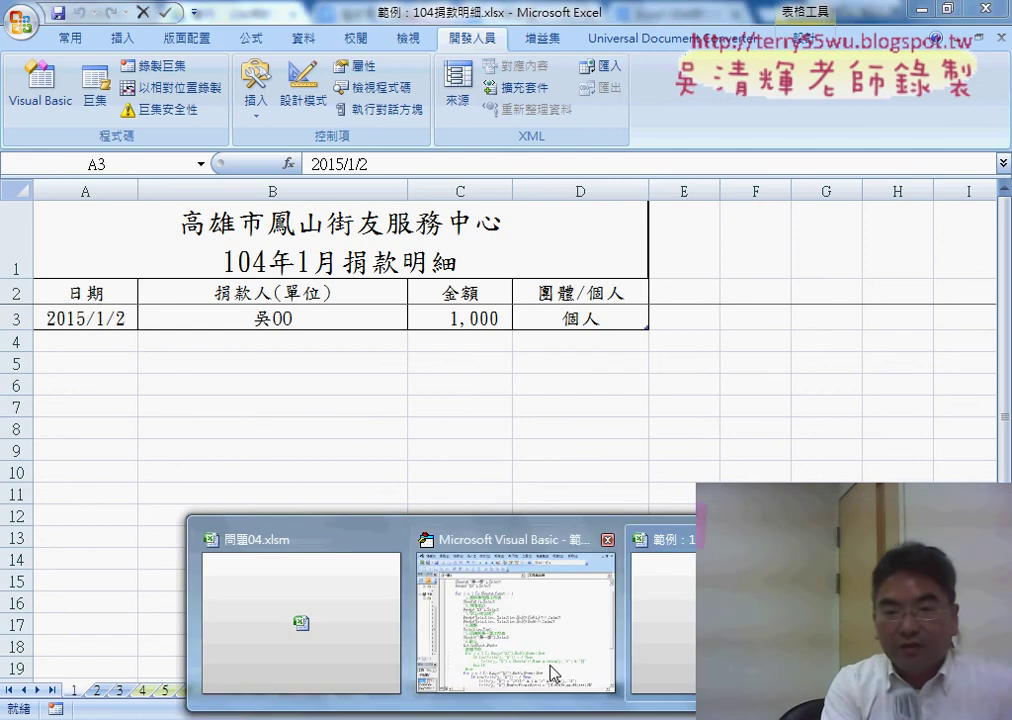
click(563, 612)
scroll(513, 543, up, 1)
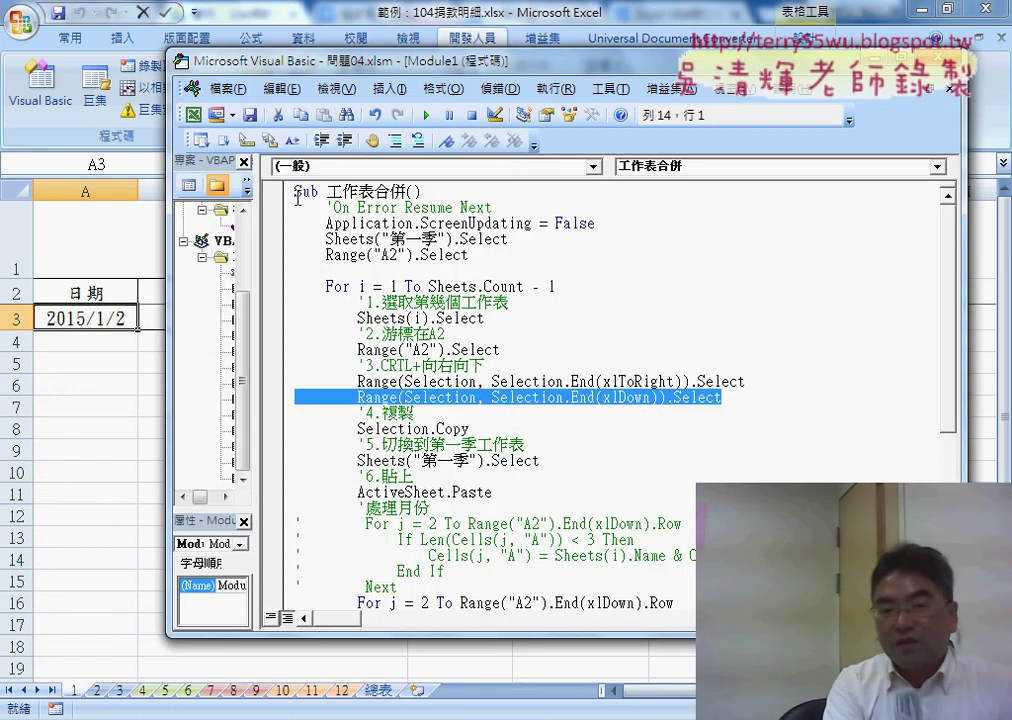
mouse_move(296, 192)
mouse_down()
mouse_move(410, 525)
mouse_move(398, 600)
mouse_up()
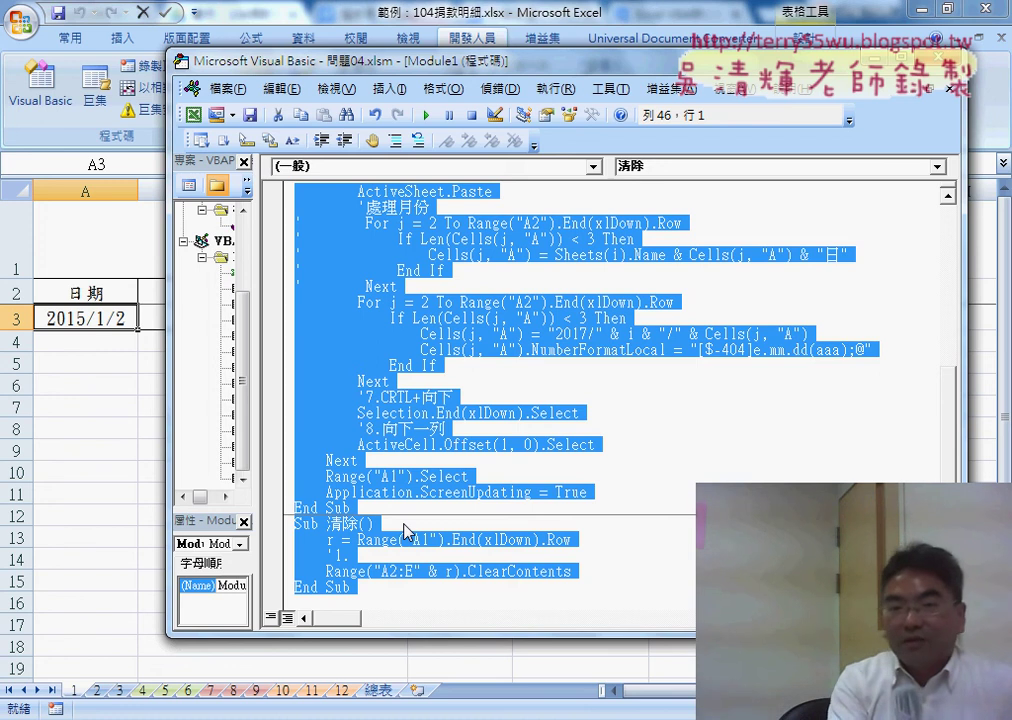
scroll(415, 500, up, 3)
scroll(410, 450, up, 2)
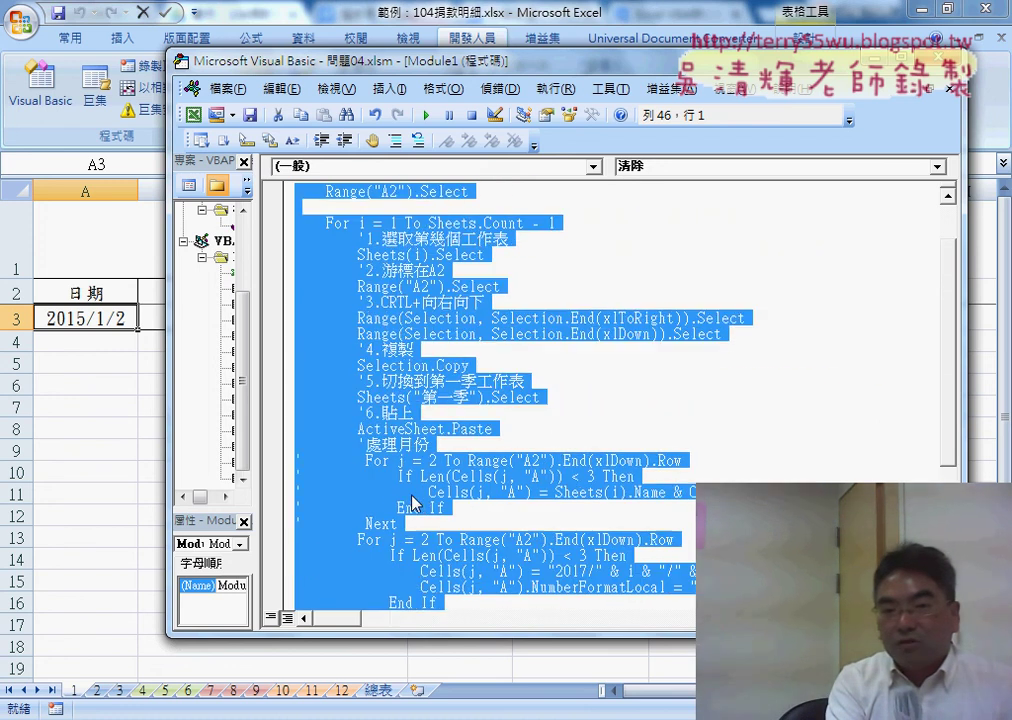
click(395, 320)
drag(360, 301, 765, 333)
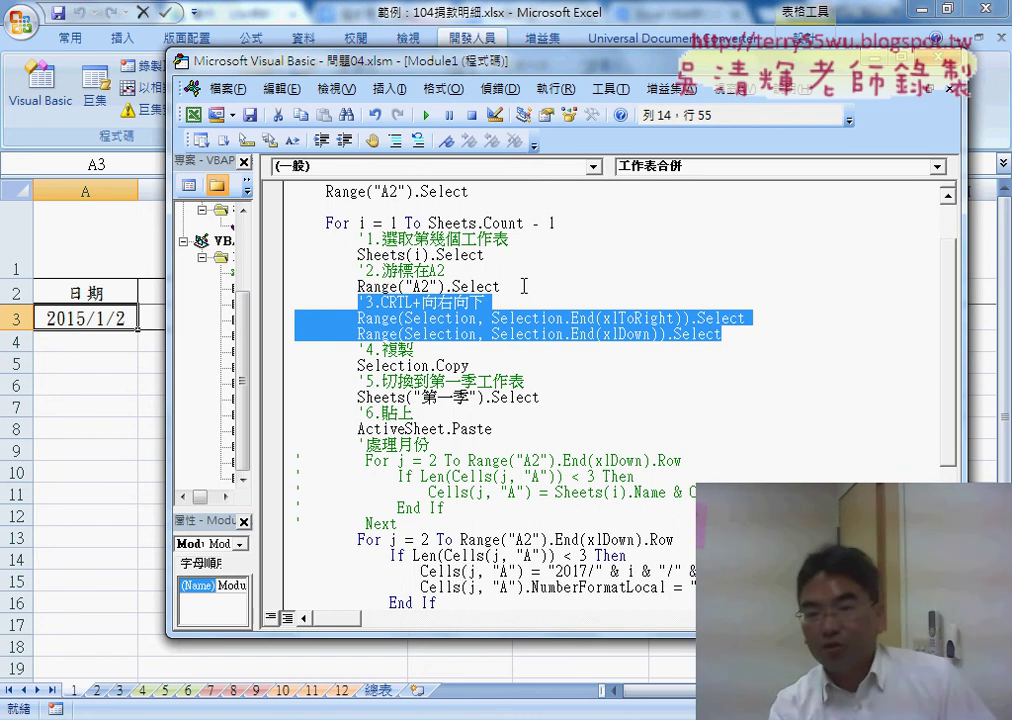
click(90, 362)
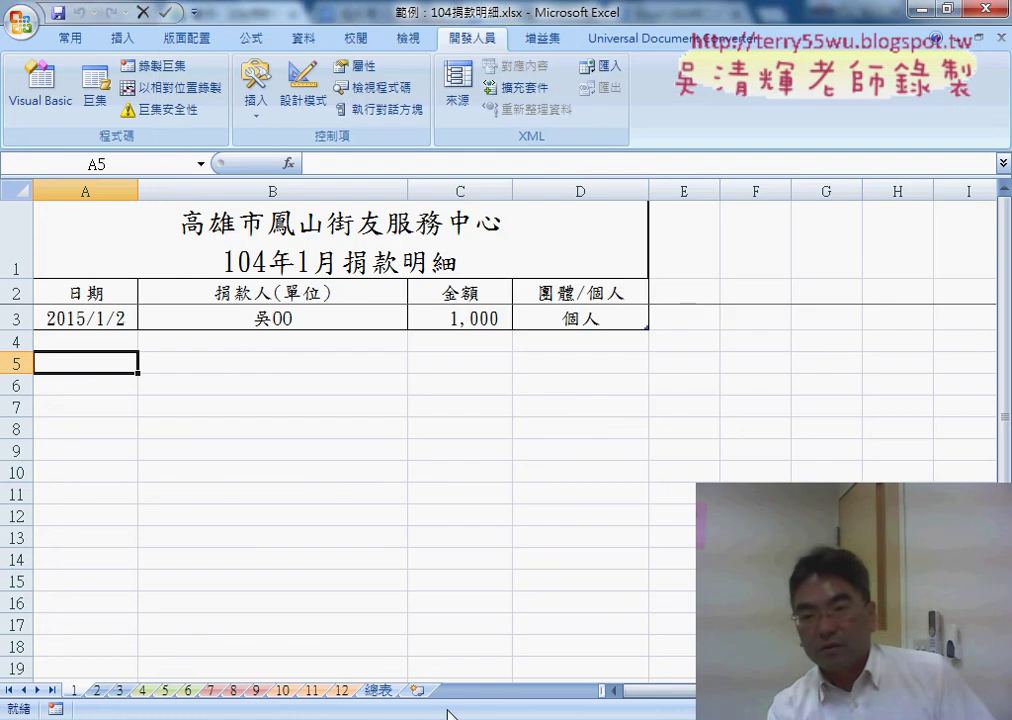
On 總表, open and close Format Shape for the orange 整合工作表 button, ending on cell F8
click(378, 690)
right_click(608, 248)
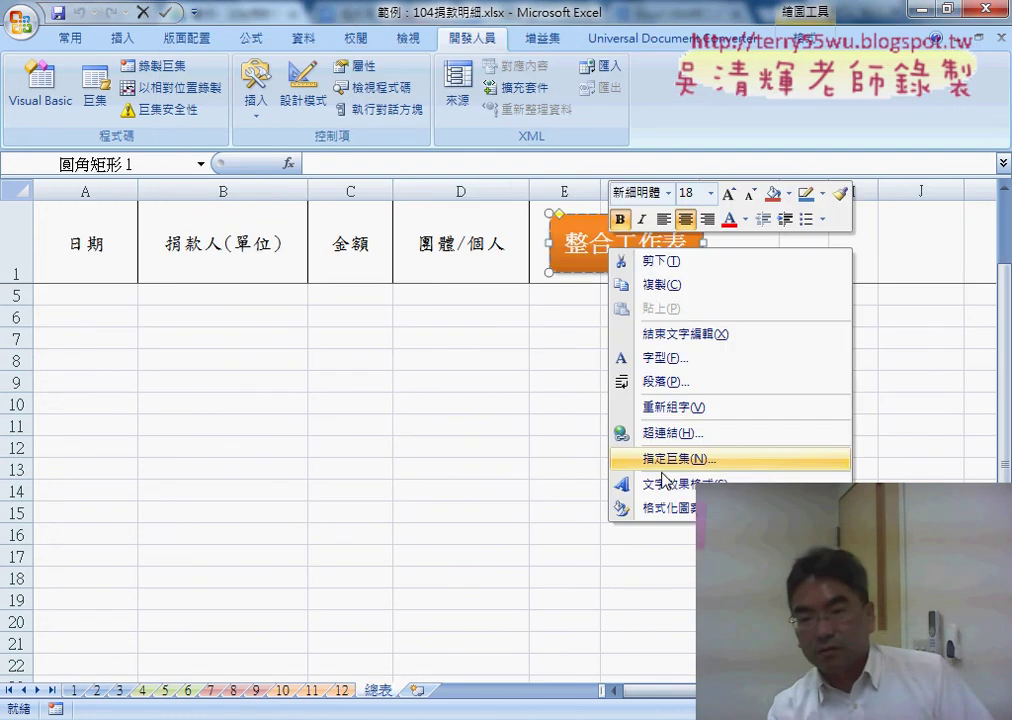
click(670, 508)
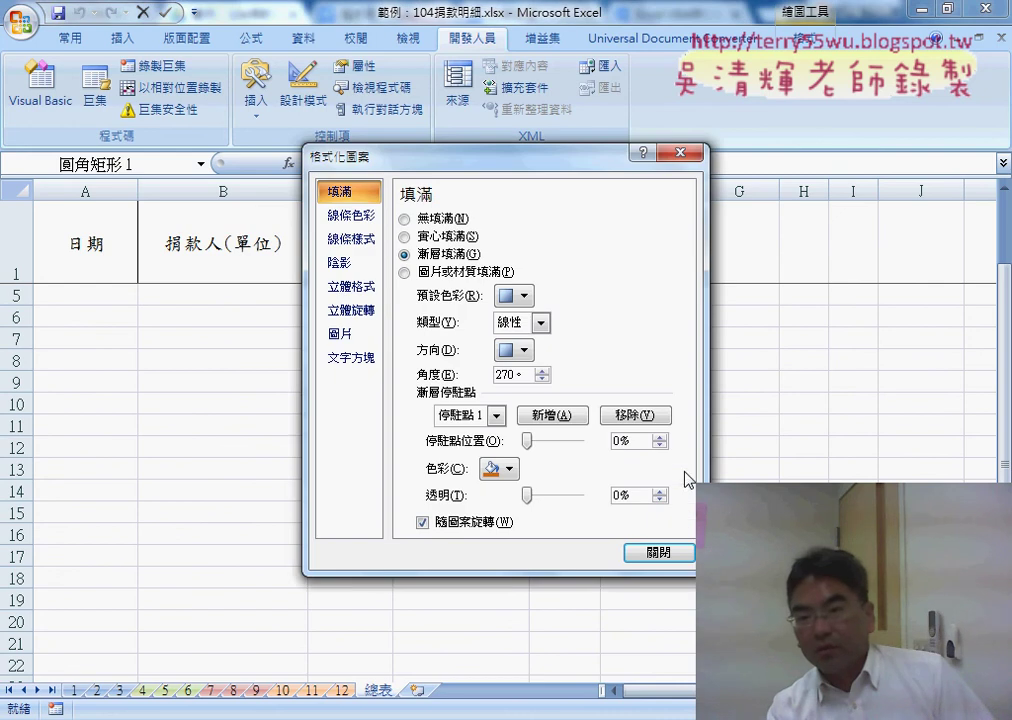
click(679, 155)
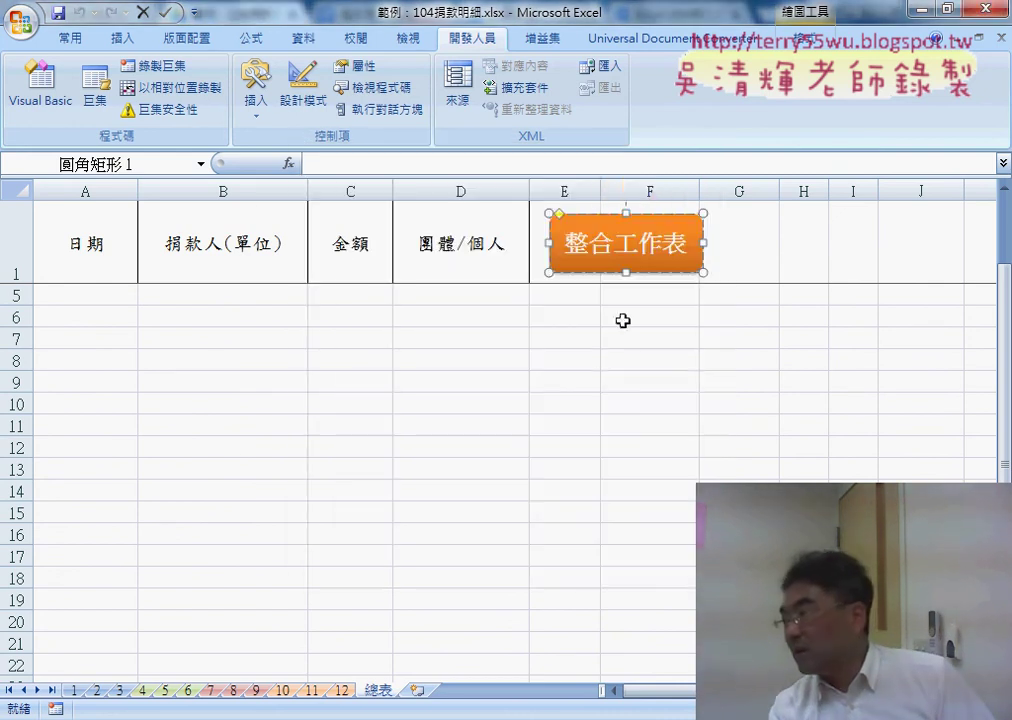
click(620, 350)
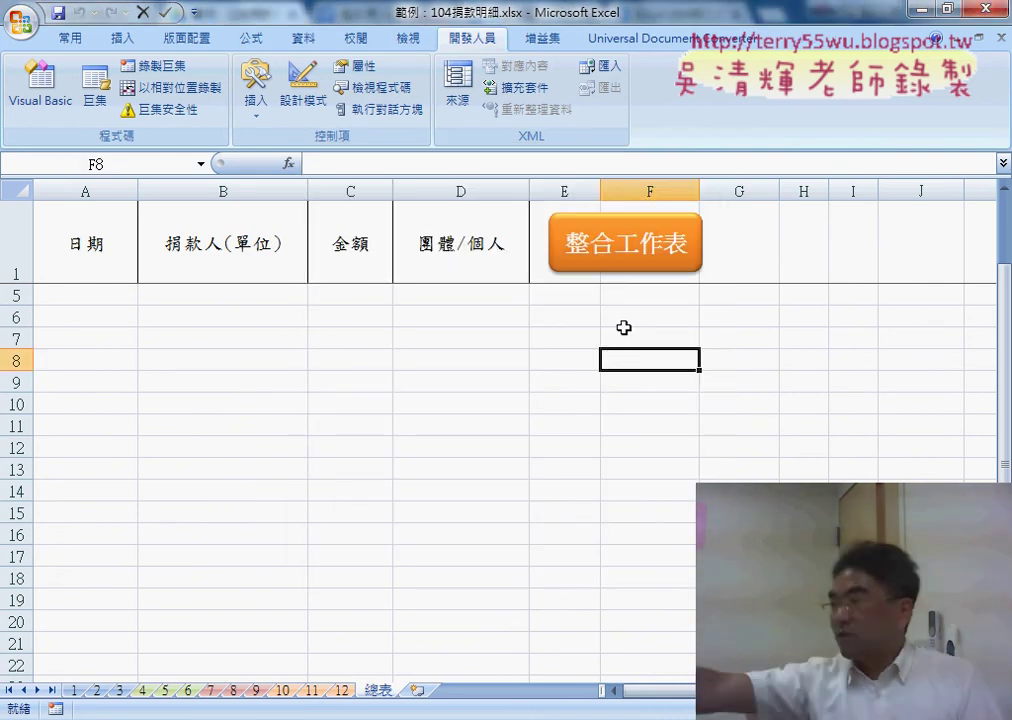